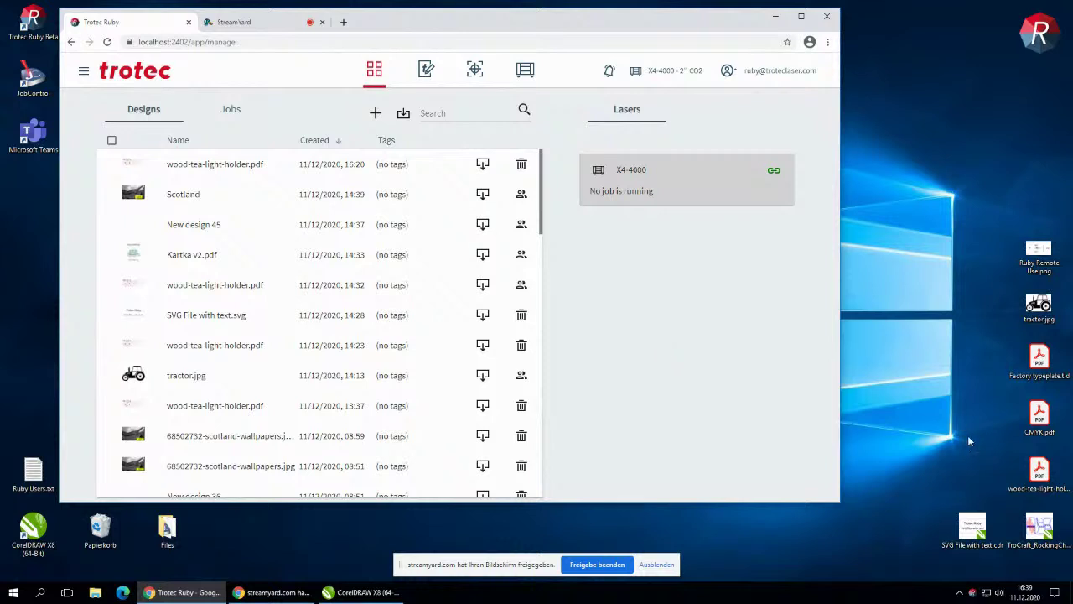
- Upload wood-tea-light-holder.pdf from the desktop to the designs and open the new design in a maximized window
click(1038, 474)
drag(1038, 475, 356, 290)
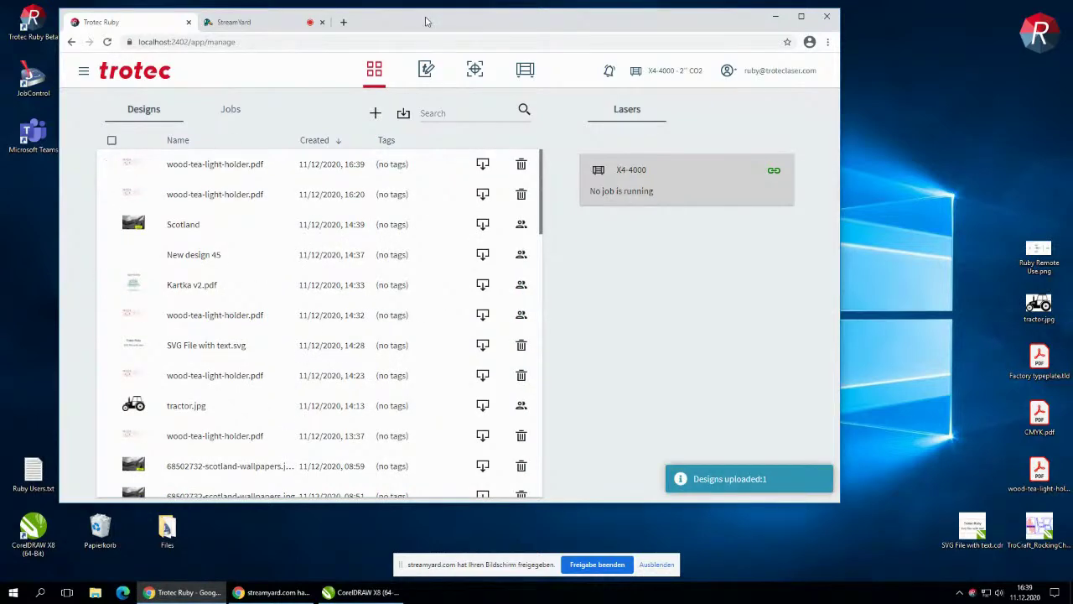
key(super+Up)
click(212, 150)
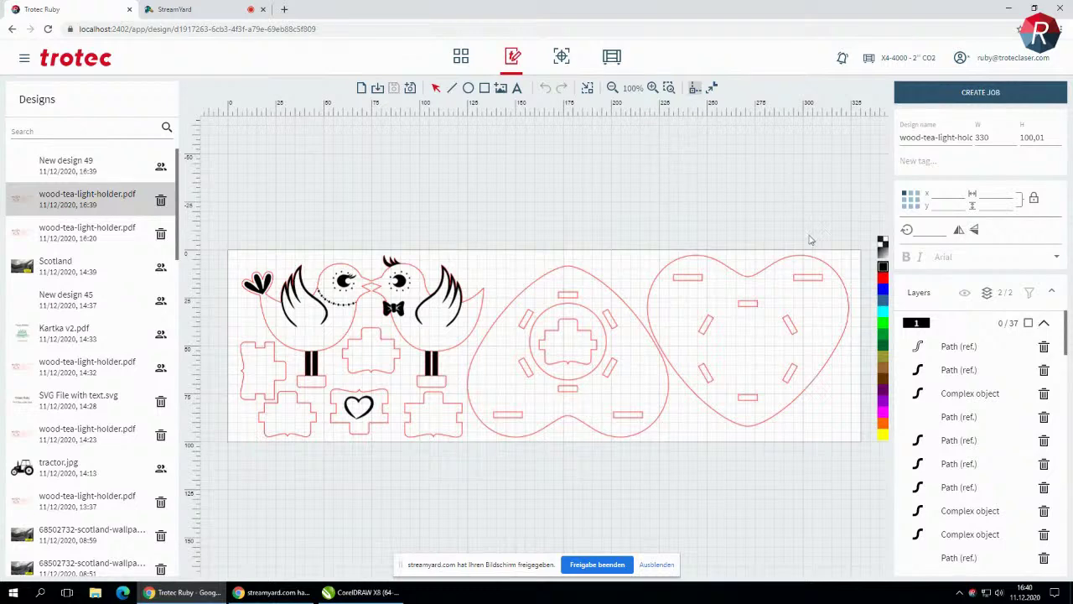
- Create a job from the design and move the artwork so its upper-left corner meets the laser position marker, at about X 38.5, Y 36.1
click(951, 93)
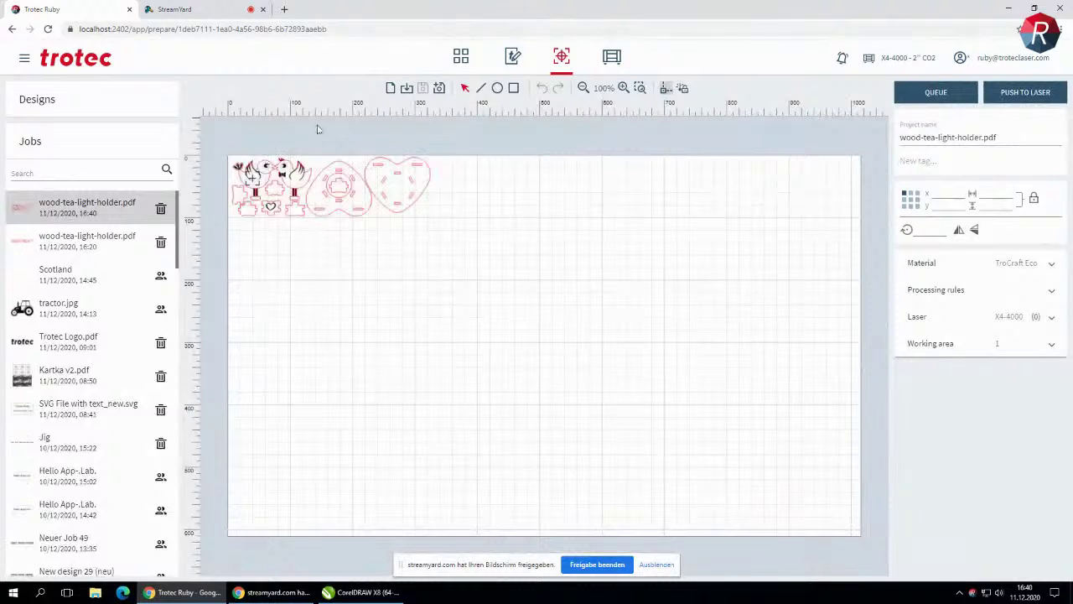
click(290, 190)
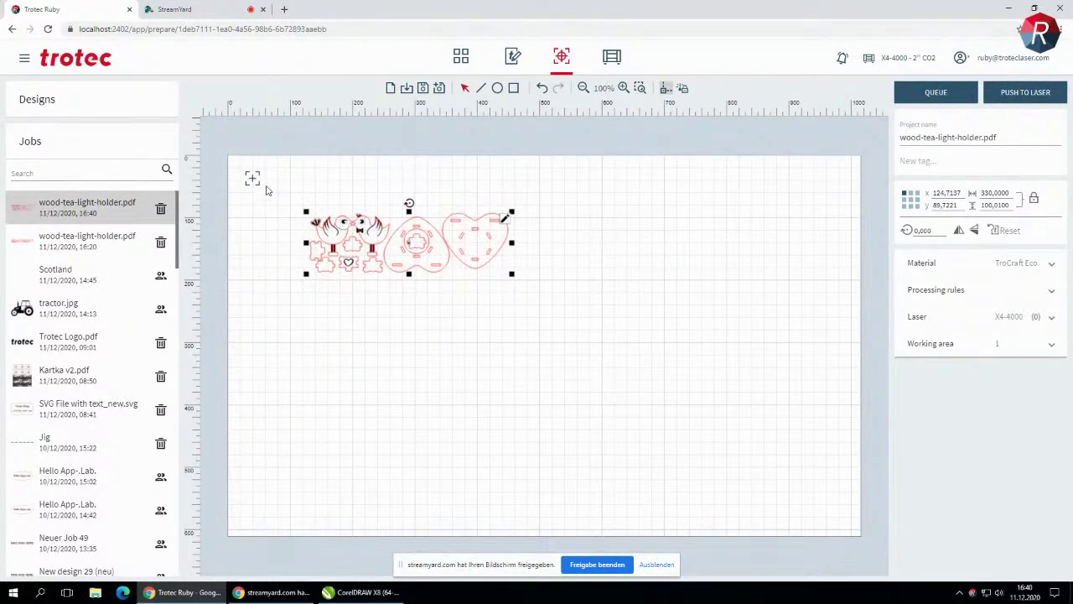
drag(367, 245, 306, 213)
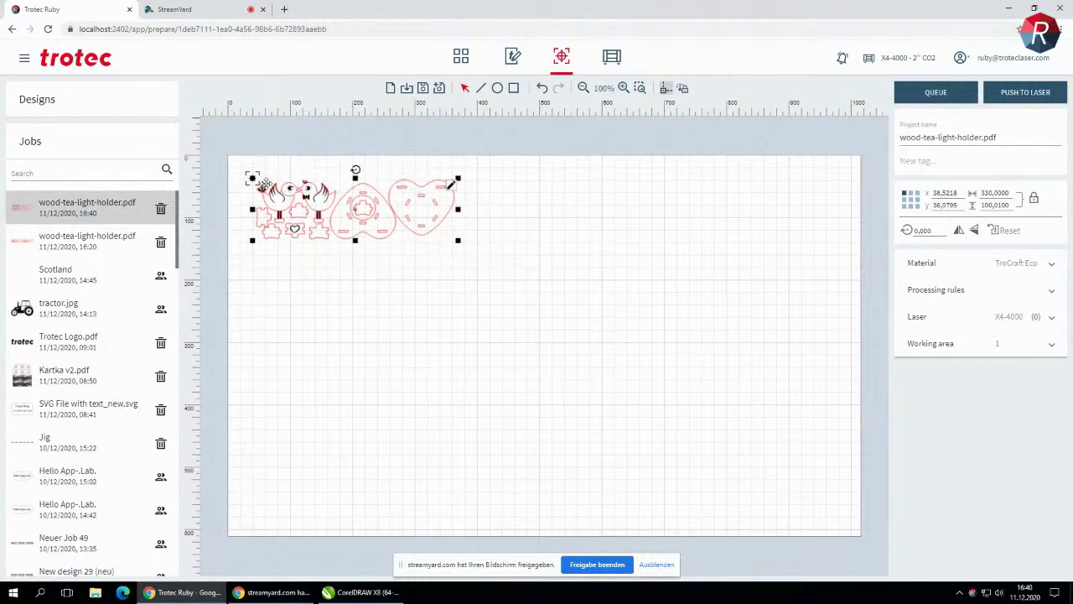
click(339, 299)
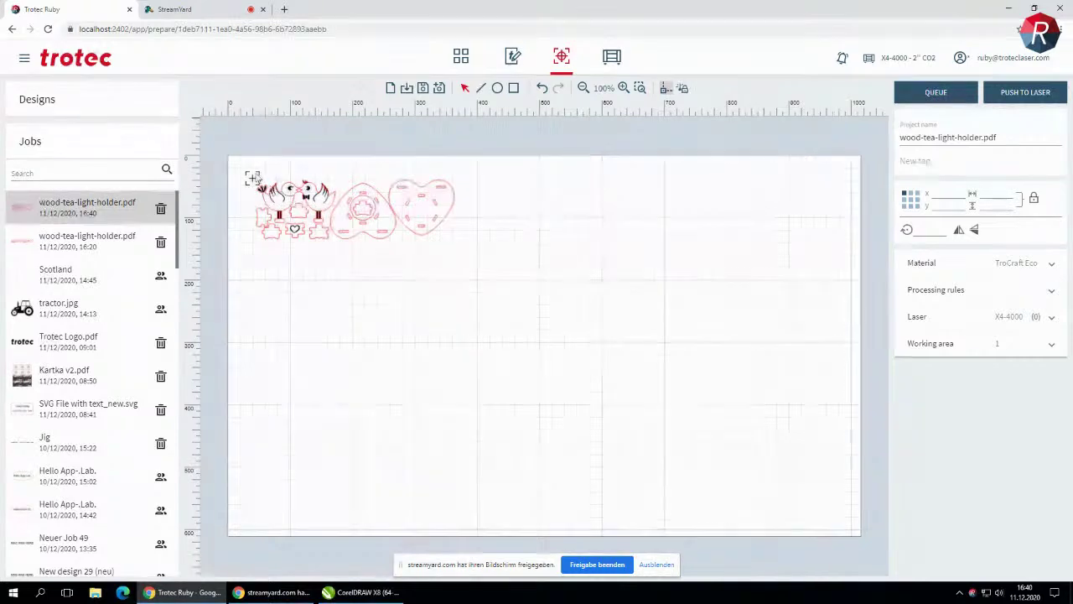
- Move the laser position marker to the artwork's lower-right corner and back to its upper-left corner
mouse_move(252, 180)
mouse_down()
mouse_move(352, 186)
mouse_move(458, 242)
mouse_up()
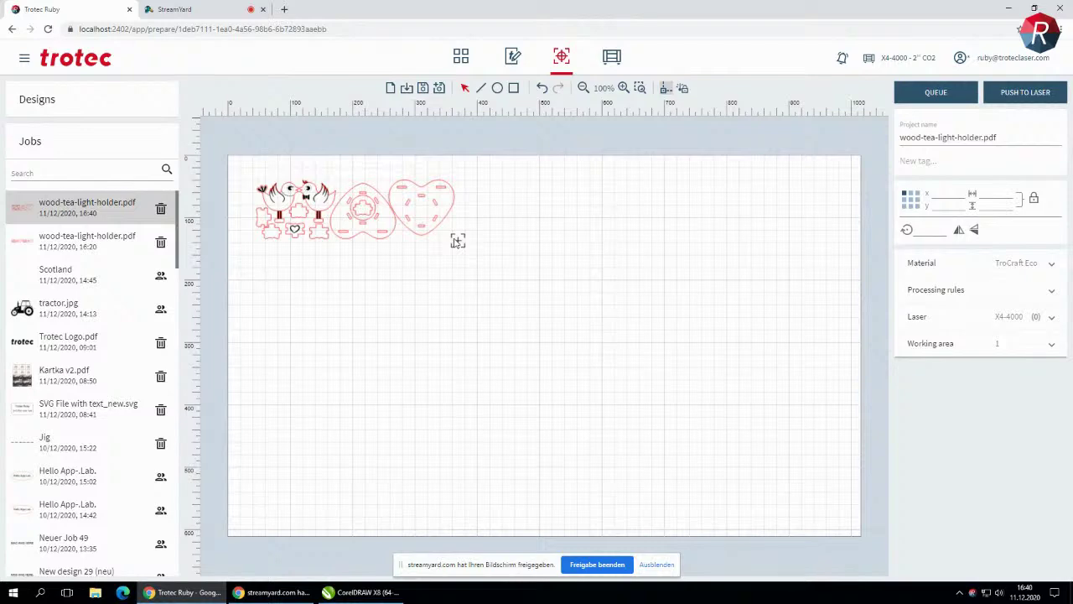
click(456, 239)
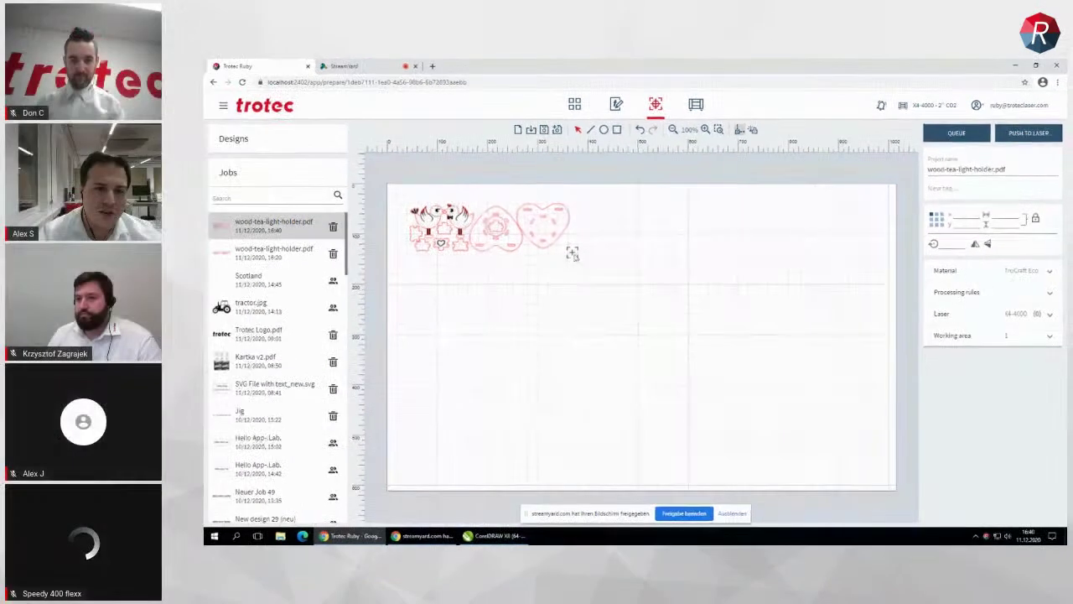
click(393, 224)
drag(546, 243, 407, 202)
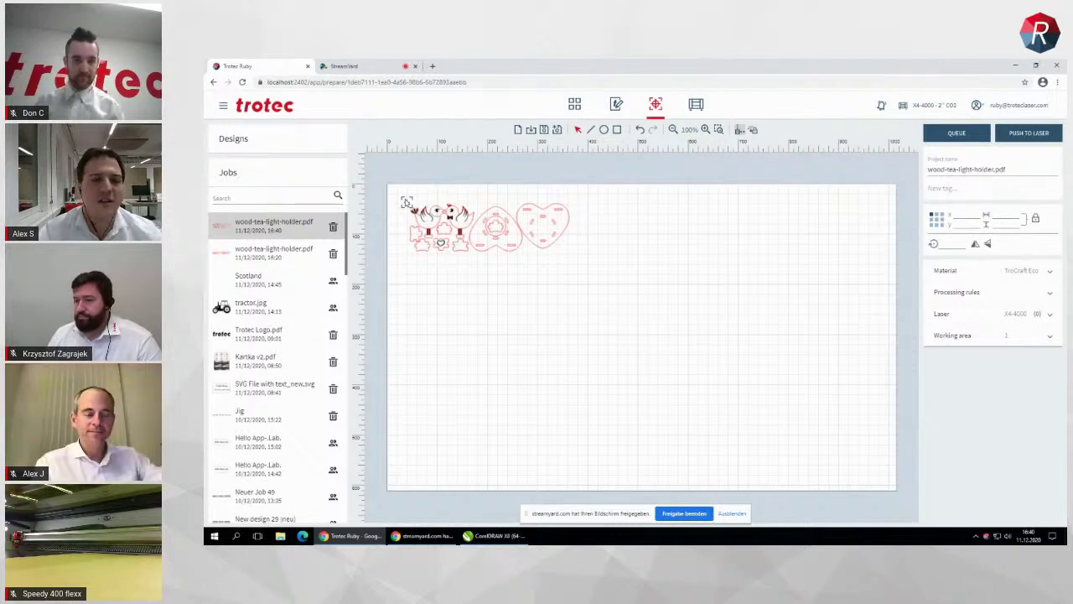
- Duplicate the tea light holder artwork so a second copy sits directly to the right of the first
click(471, 229)
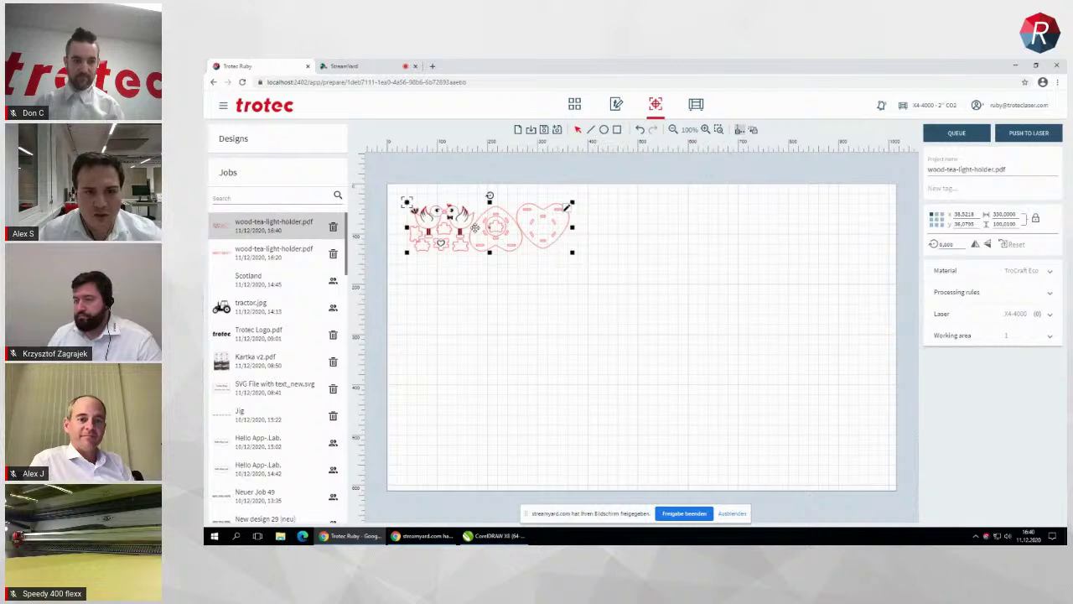
key(ctrl+d)
click(672, 289)
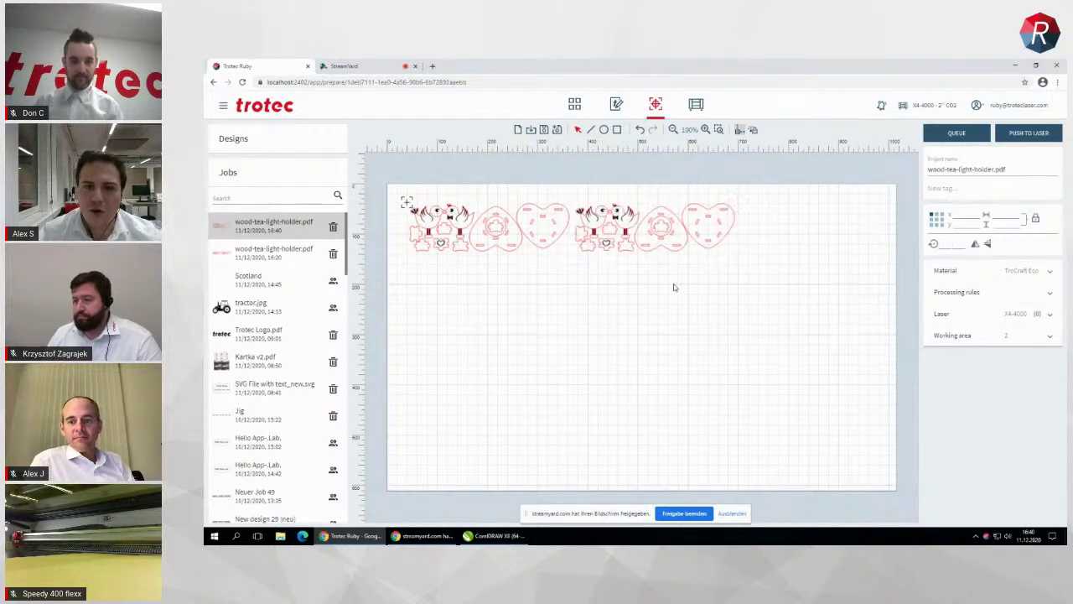
- Check the TroCraft Eco material settings, push the job to the laser and start it
click(1048, 273)
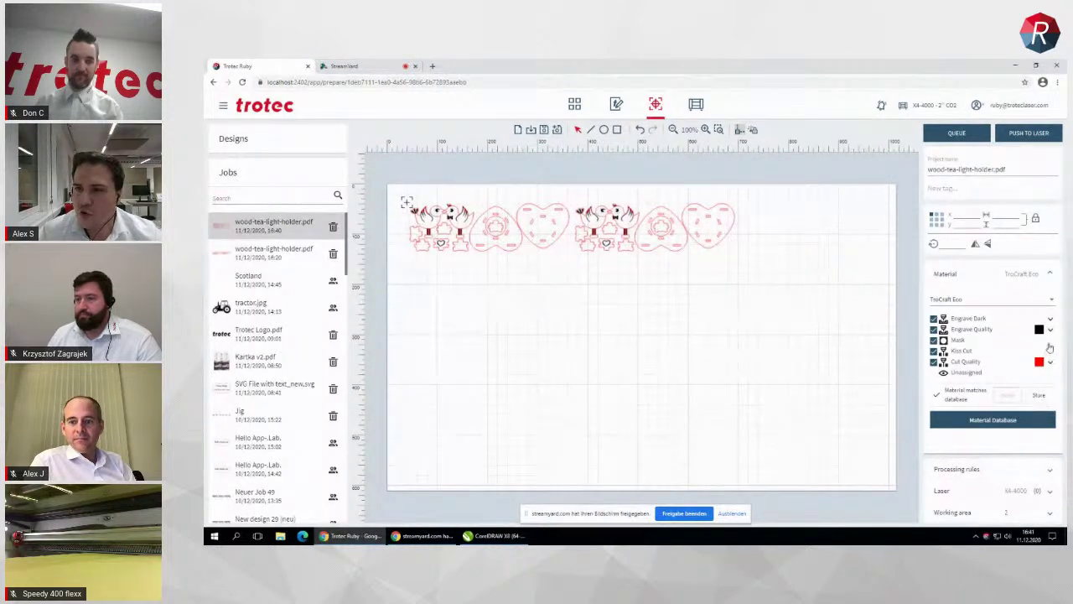
click(1024, 137)
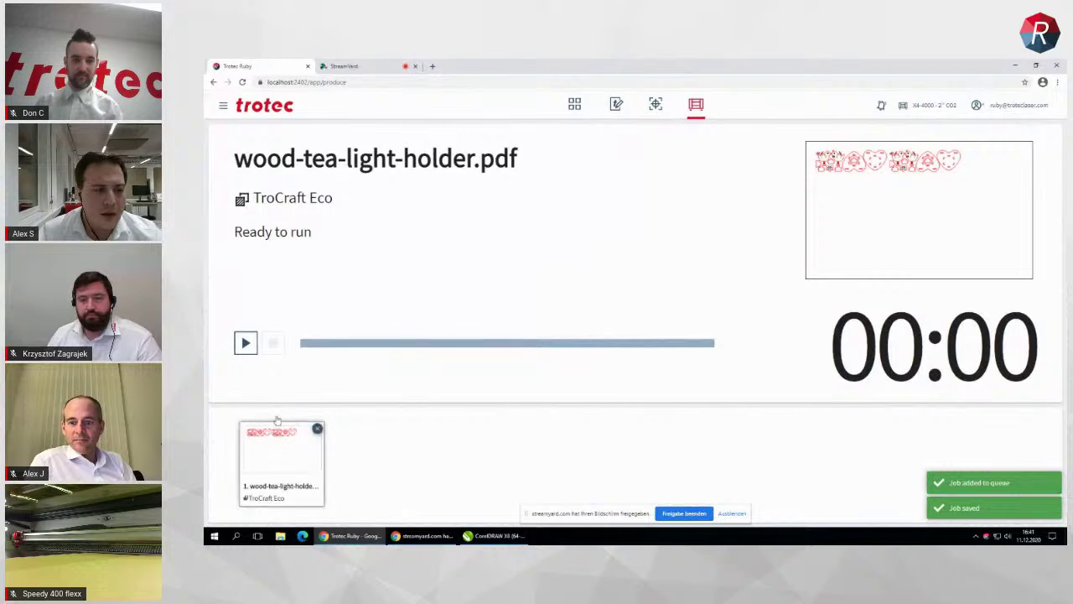
click(245, 343)
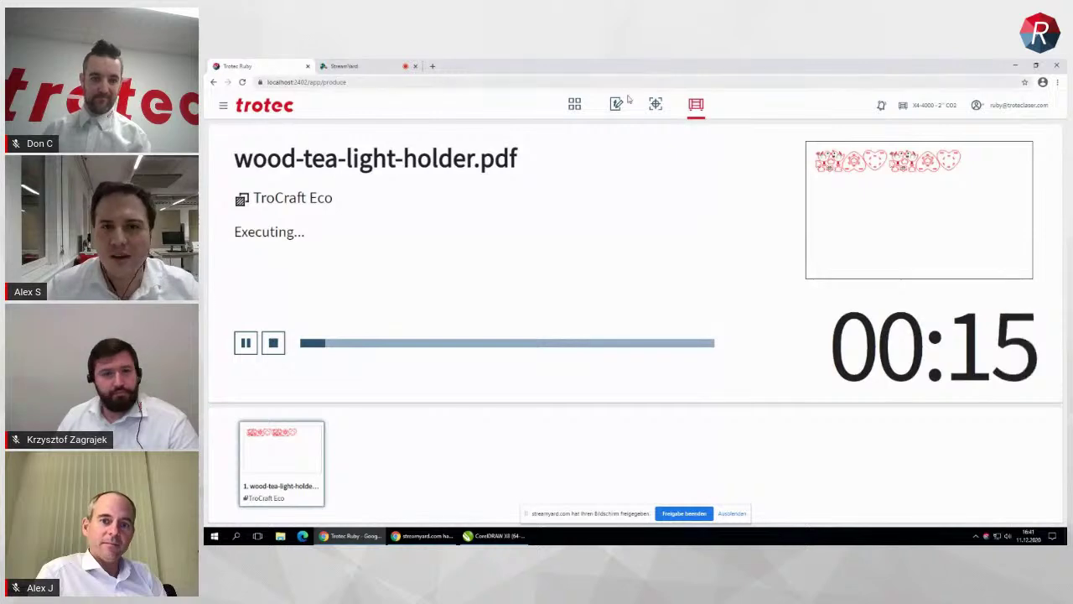
- Return to the designs overview in a smaller window, open Ruby's import folder and copy its path C:\ProgramData\Trotec\ImportToWebAPI
click(584, 102)
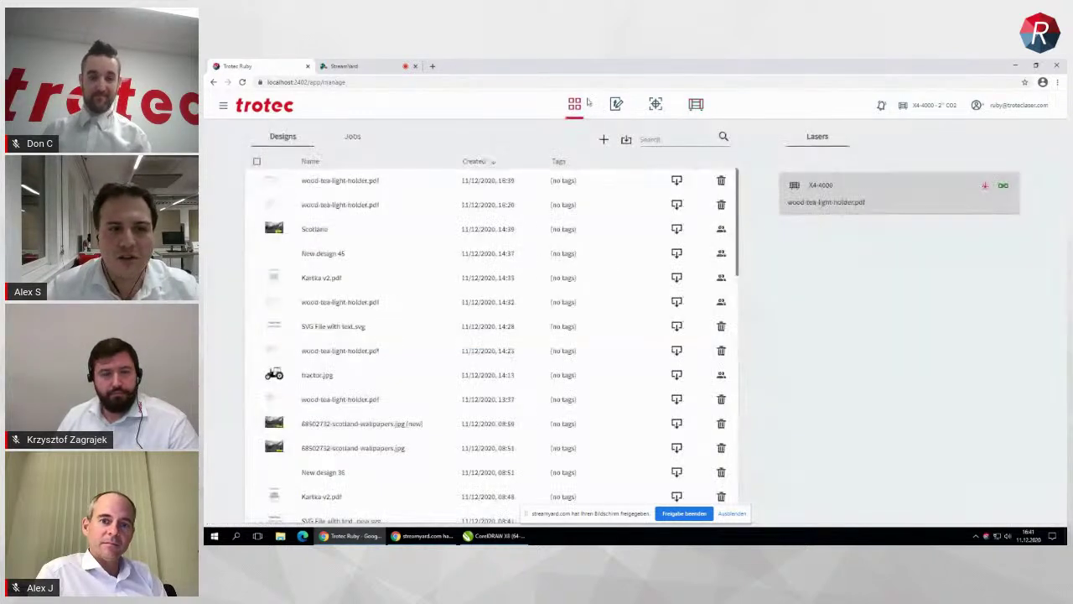
double_click(633, 63)
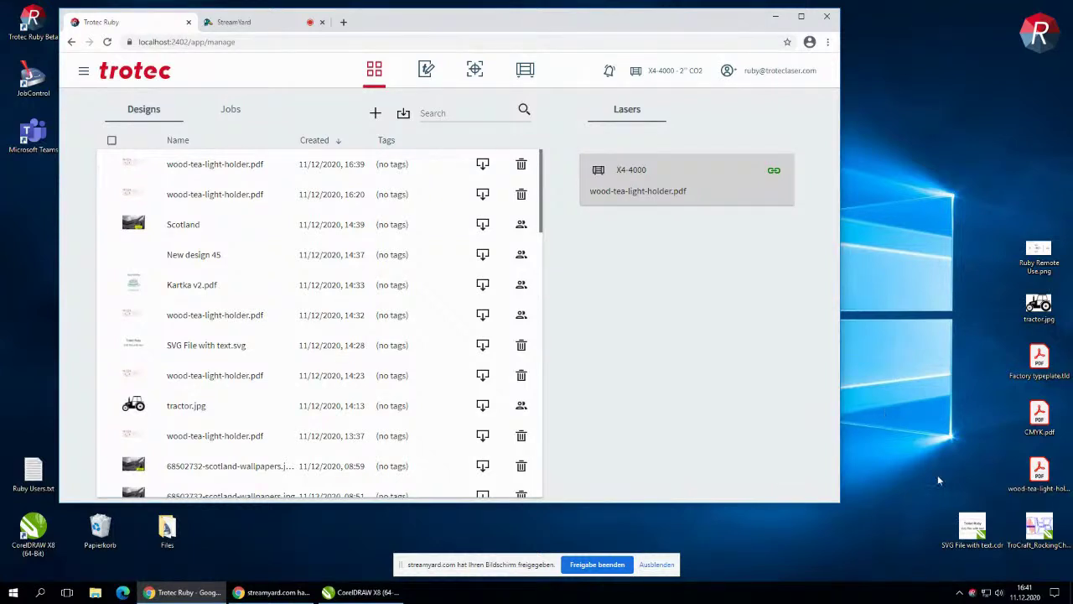
right_click(974, 596)
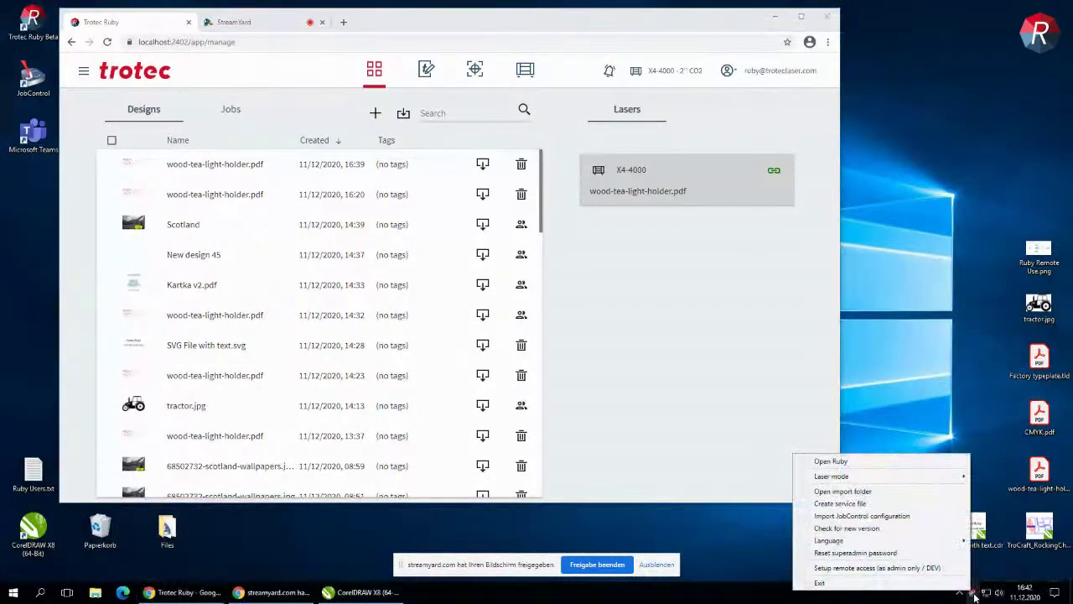
click(861, 495)
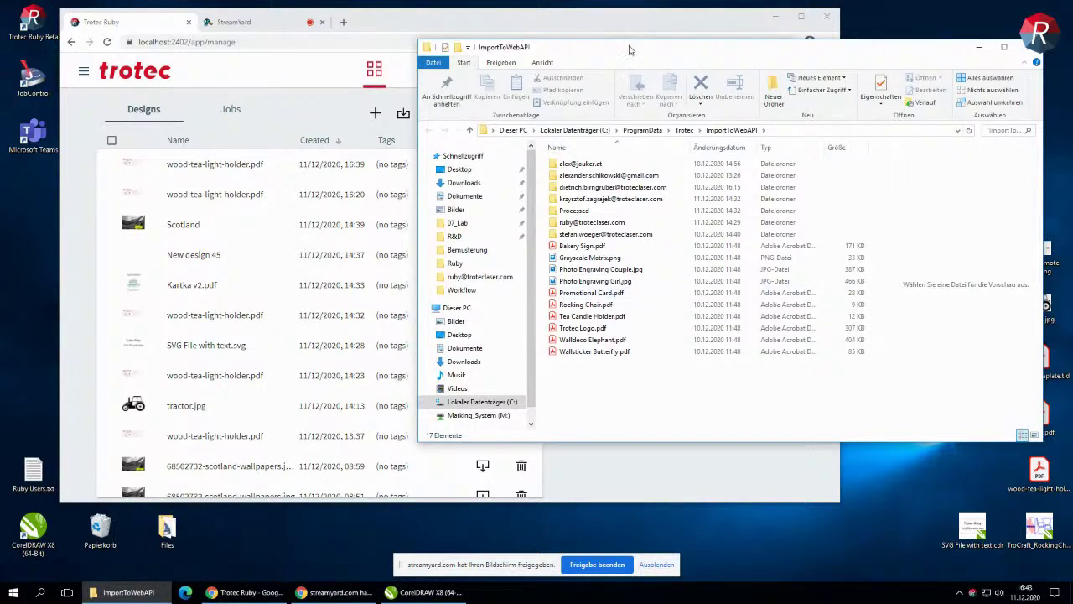
click(788, 128)
key(ctrl+c)
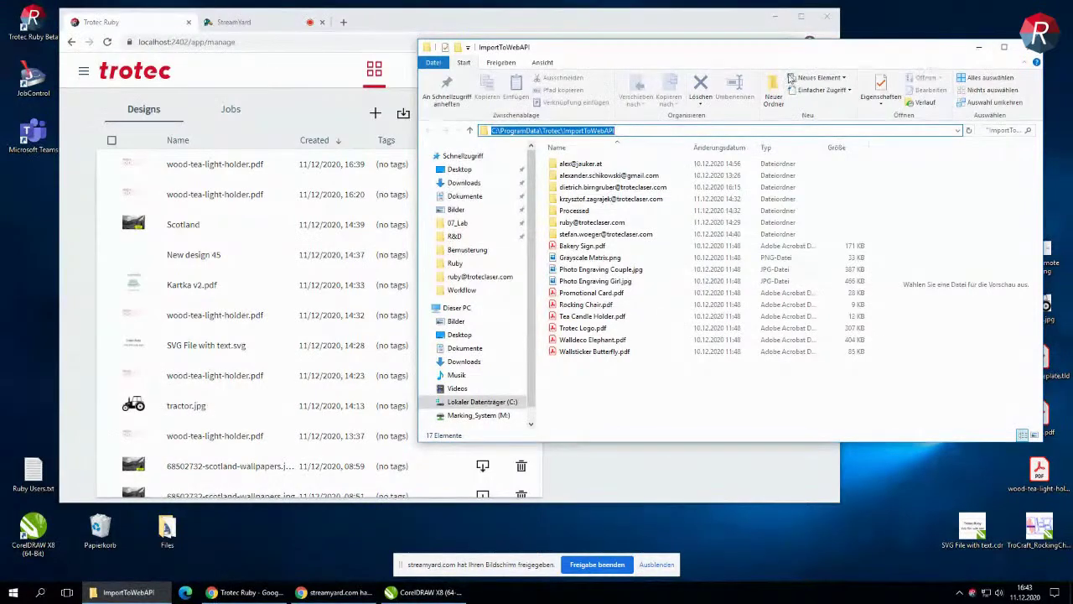
click(979, 50)
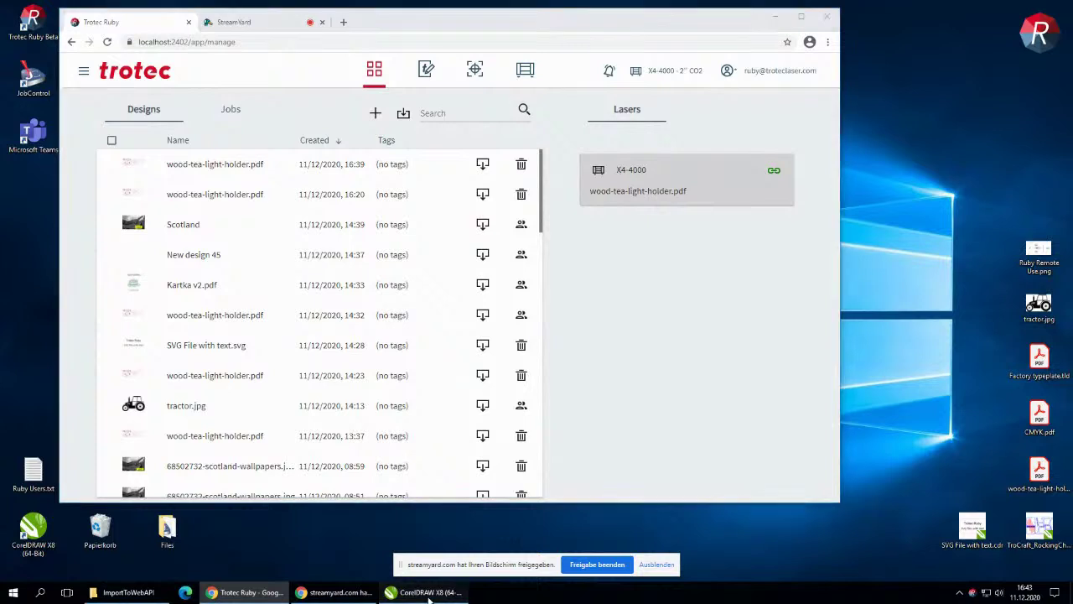
- Switch to CorelDRAW and begin saving the drawing under the copied import path, in the Ruby account's own subfolder
click(429, 592)
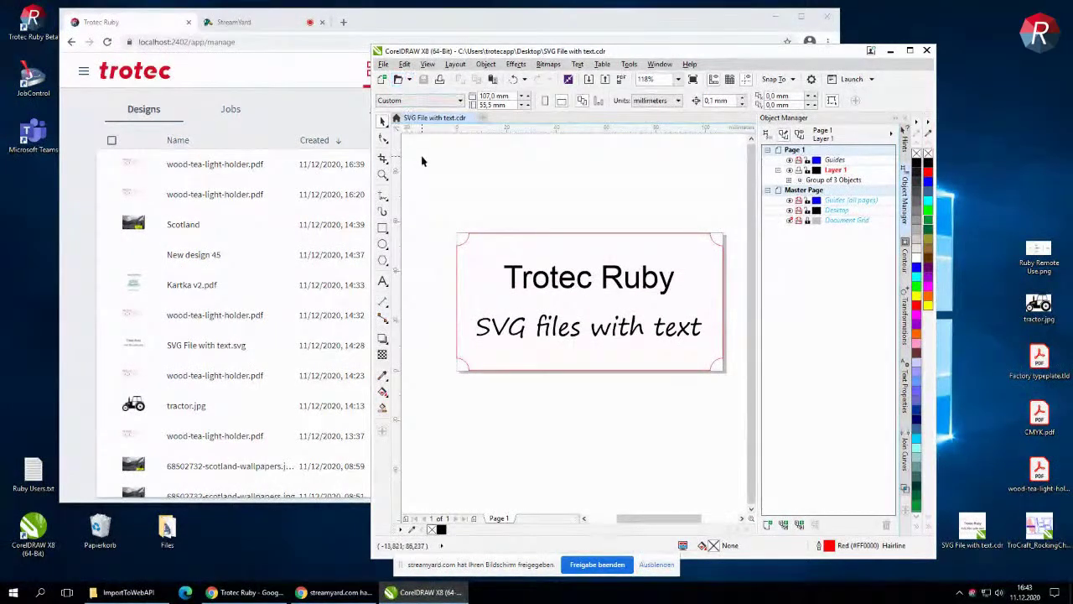
click(387, 66)
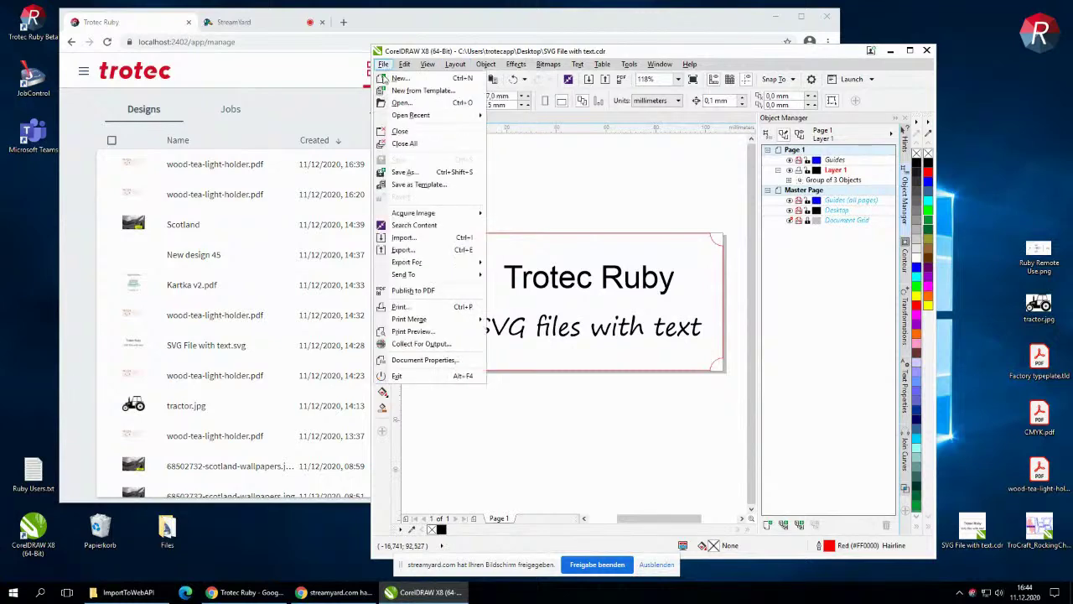
click(392, 173)
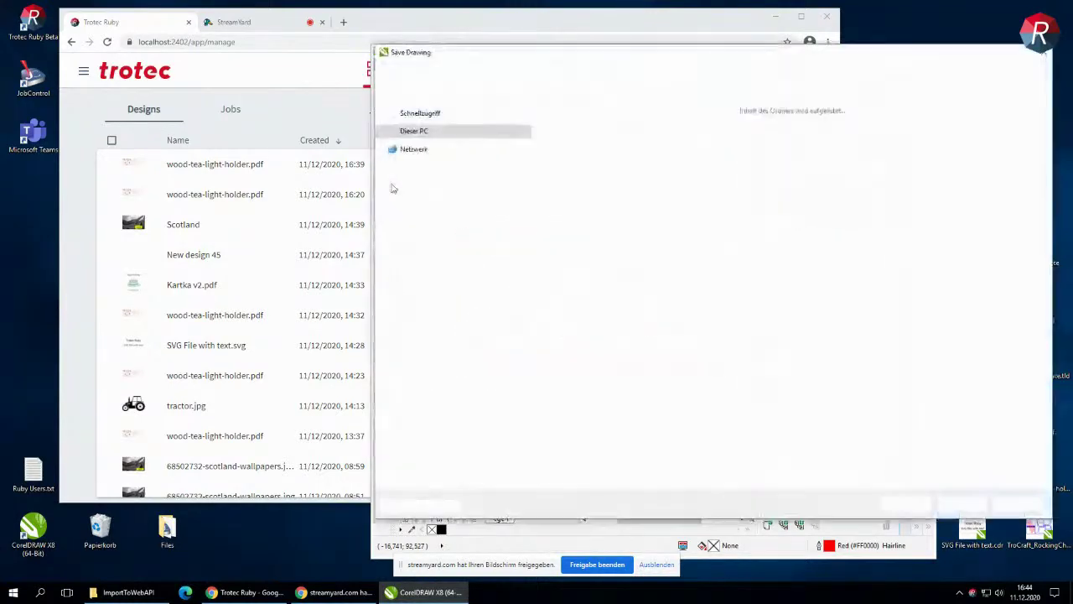
click(574, 71)
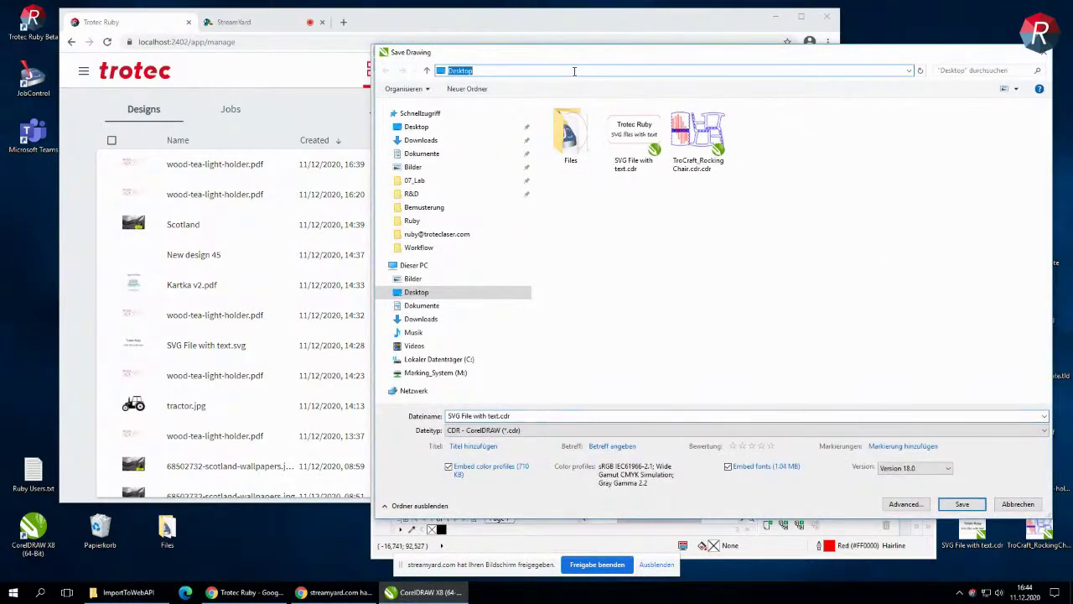
key(ctrl+v)
key(Return)
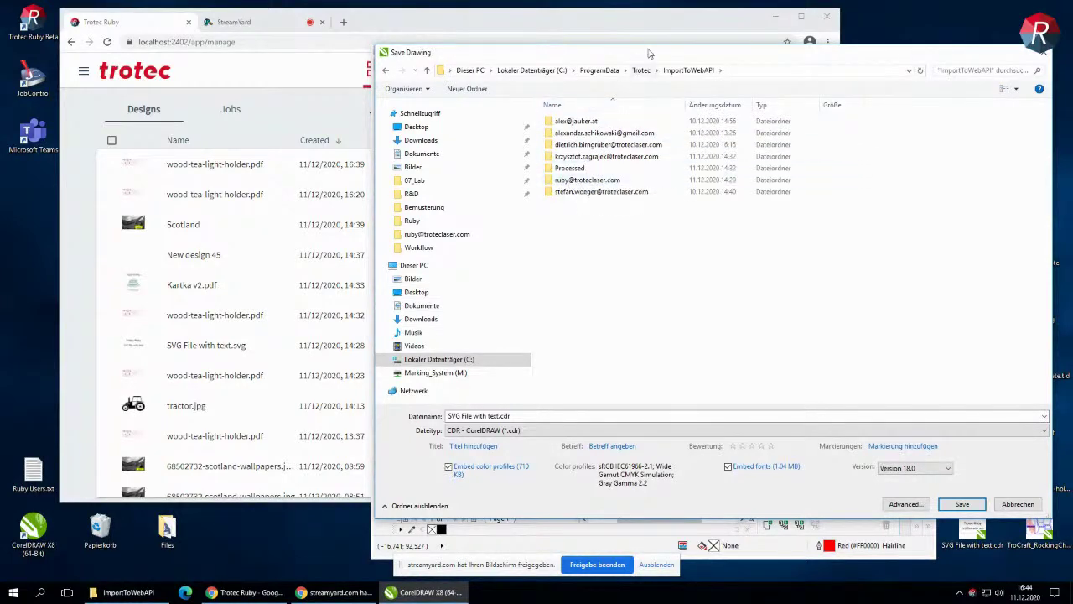
mouse_move(649, 53)
mouse_down()
mouse_move(646, 75)
mouse_move(645, 53)
mouse_up()
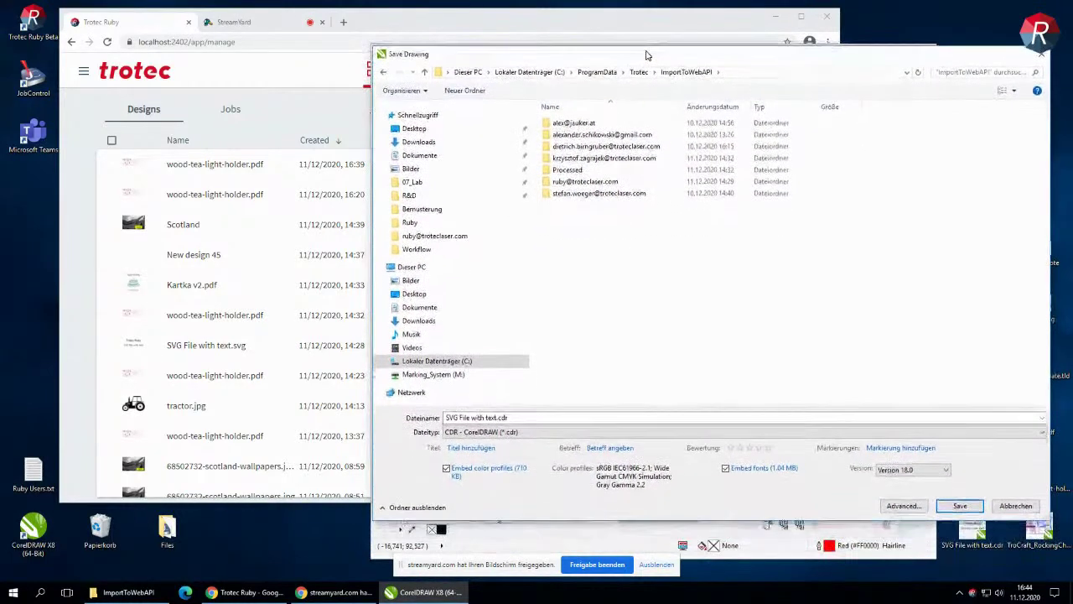
double_click(598, 182)
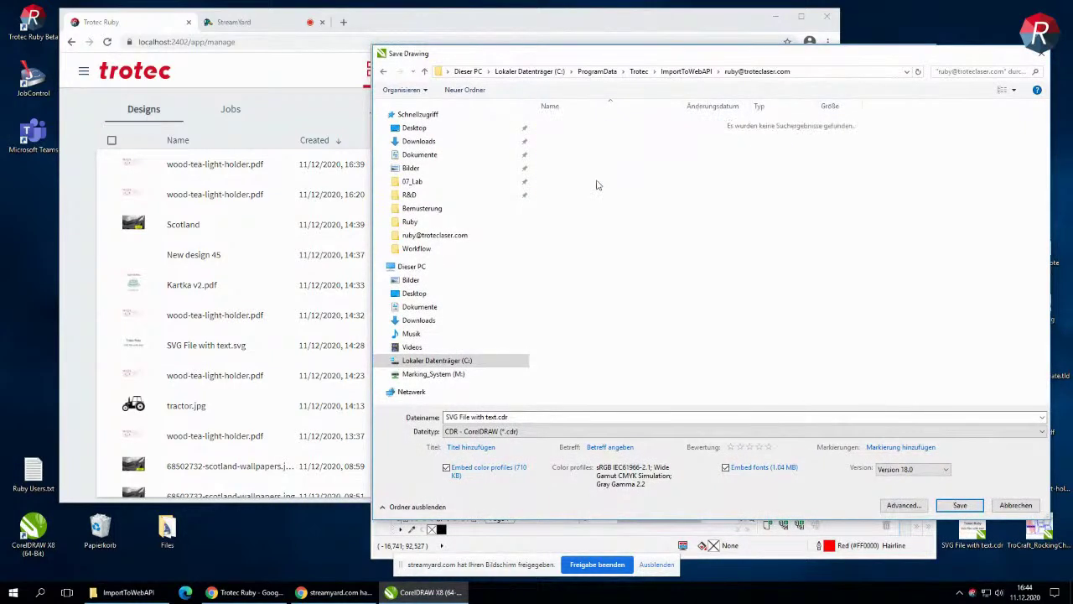
- Save the drawing there as SVG File with text.svg in SVG - Scalable Vector Graphics format, accepting the SVG export settings
click(492, 432)
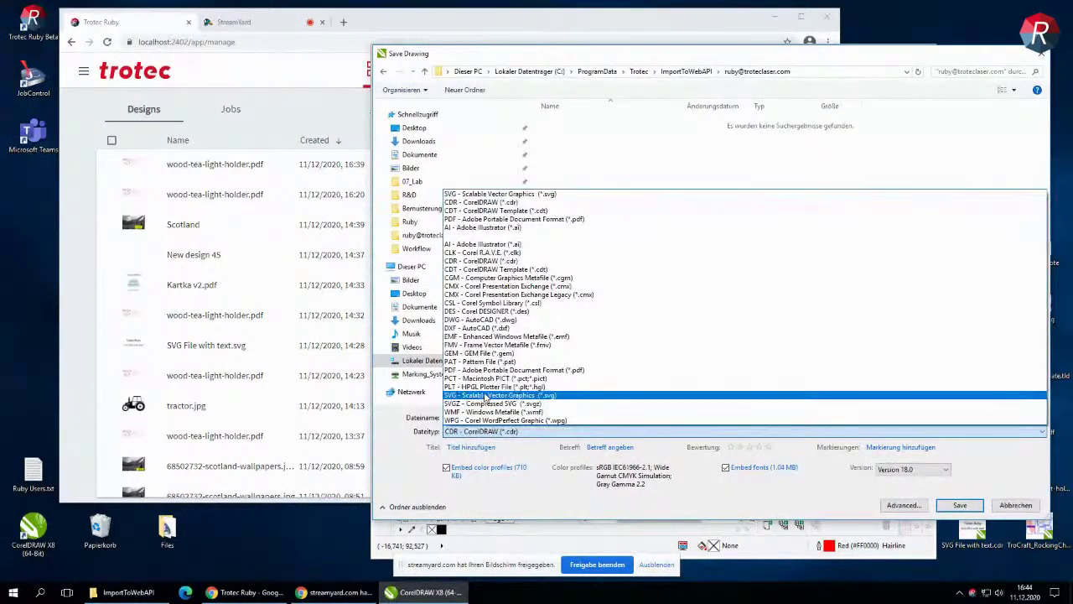
click(485, 395)
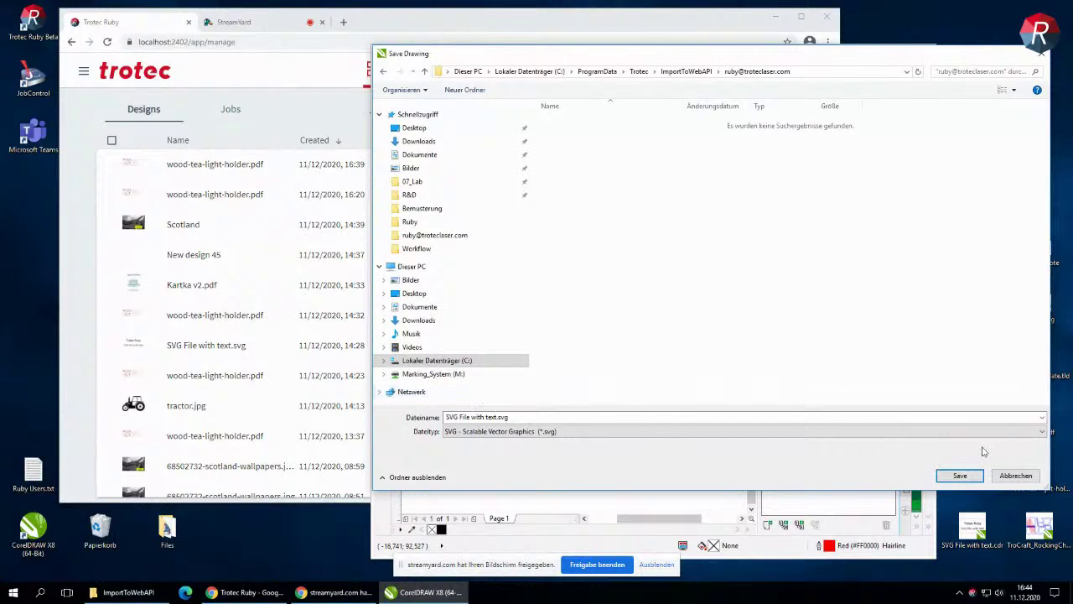
click(960, 476)
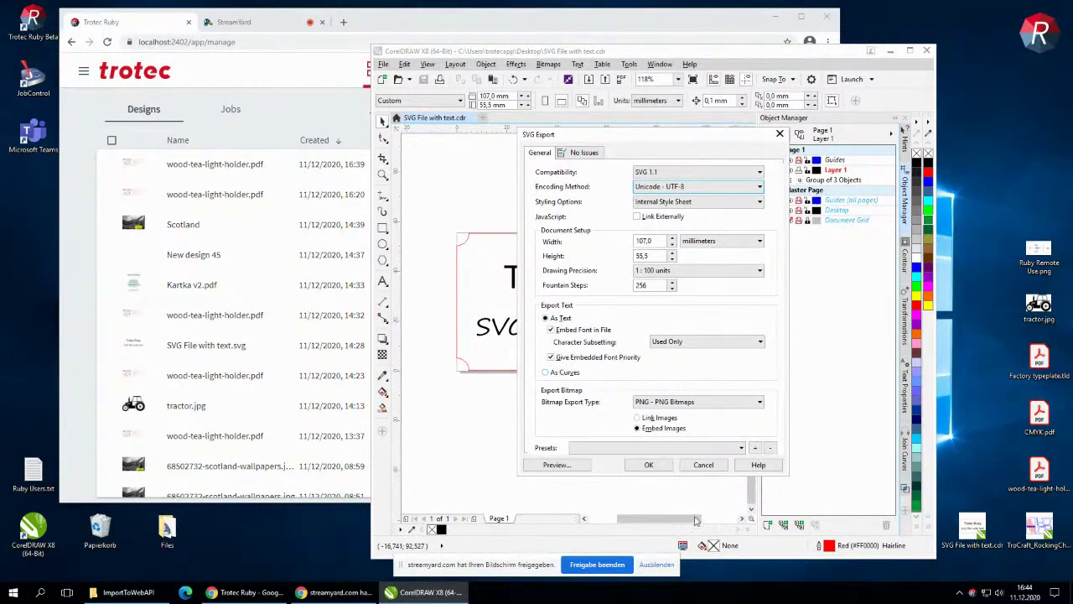
click(650, 465)
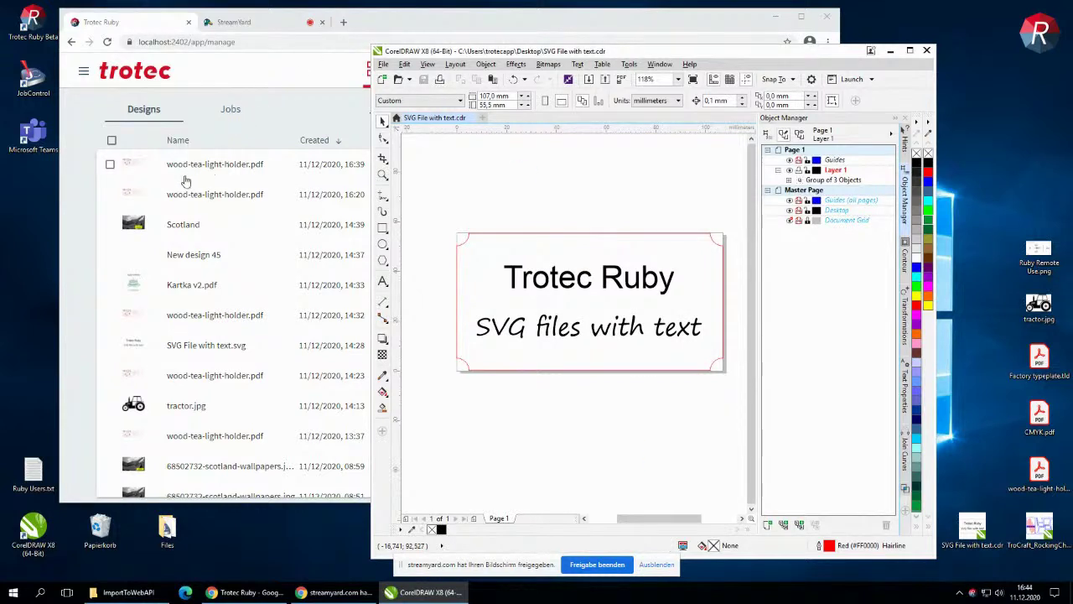
- Switch back to Trotec Ruby, open the newly imported SVG File with text.svg and select its "Trotec Ruby" text
click(368, 25)
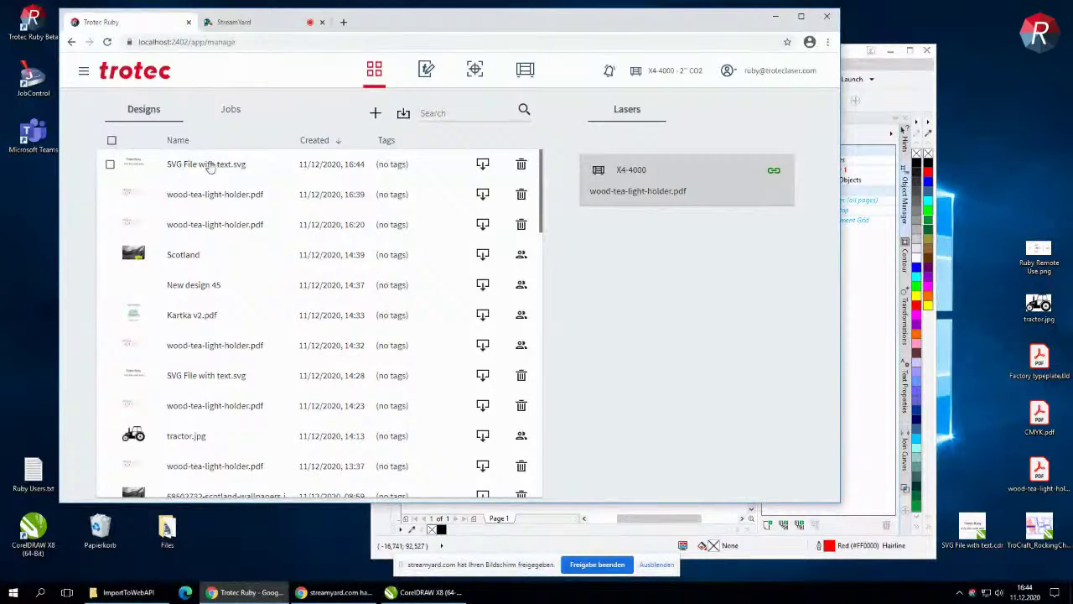
double_click(415, 21)
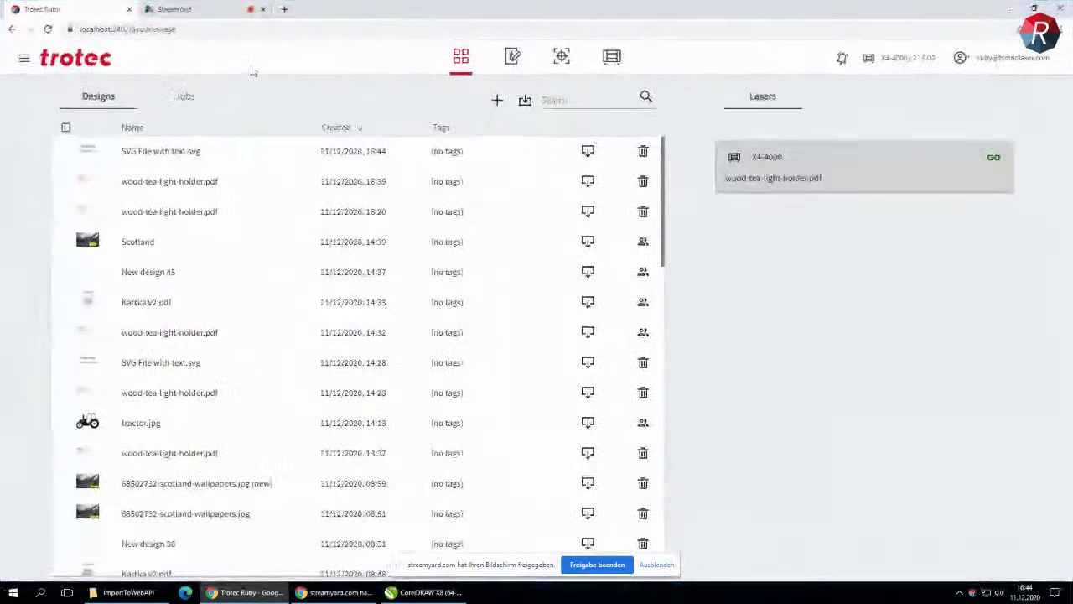
click(194, 160)
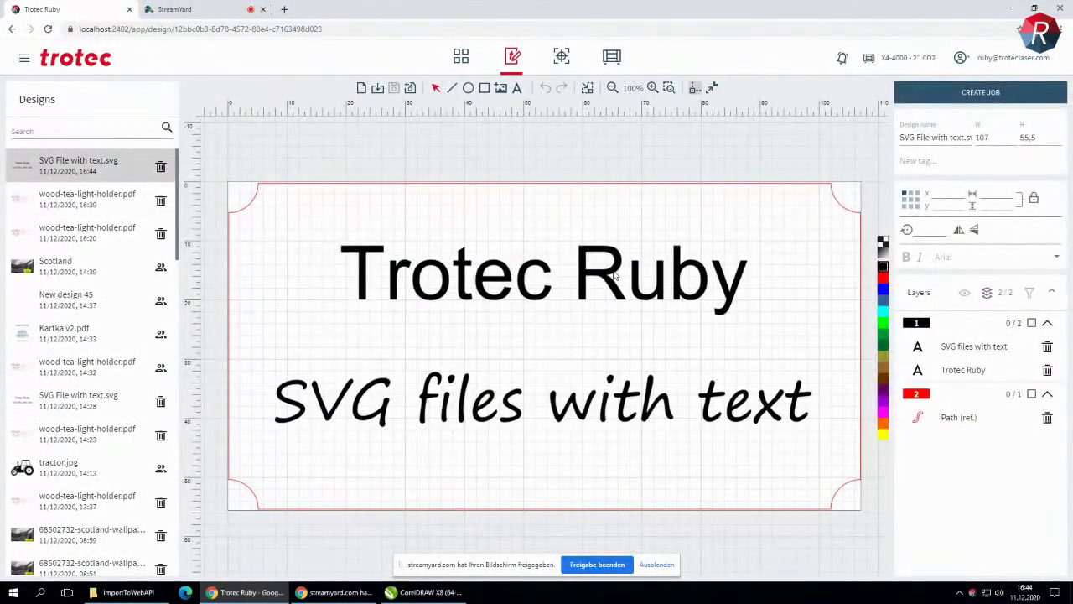
click(615, 275)
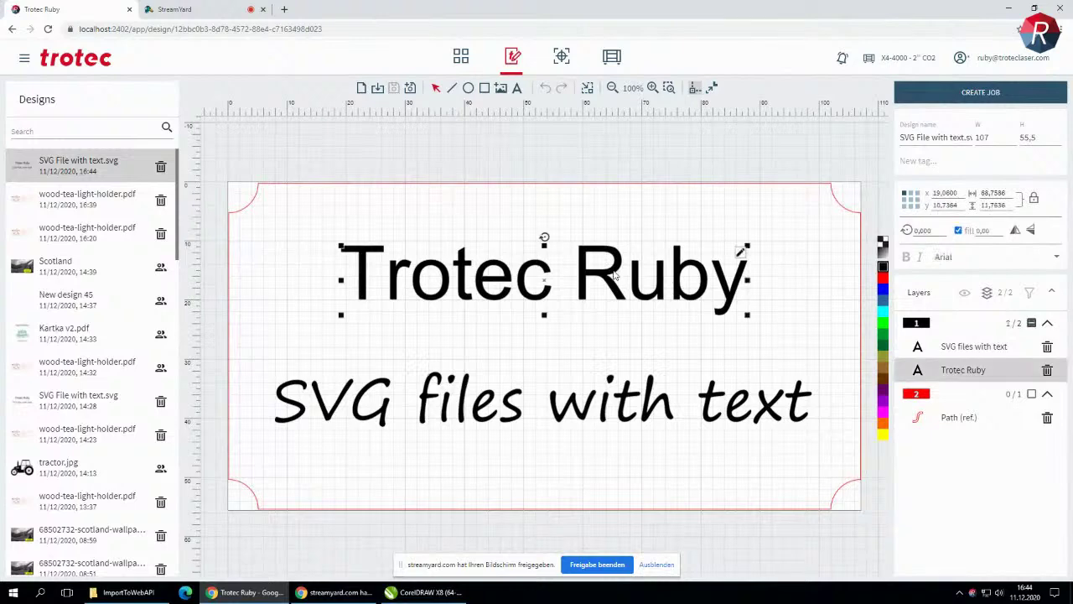
click(743, 251)
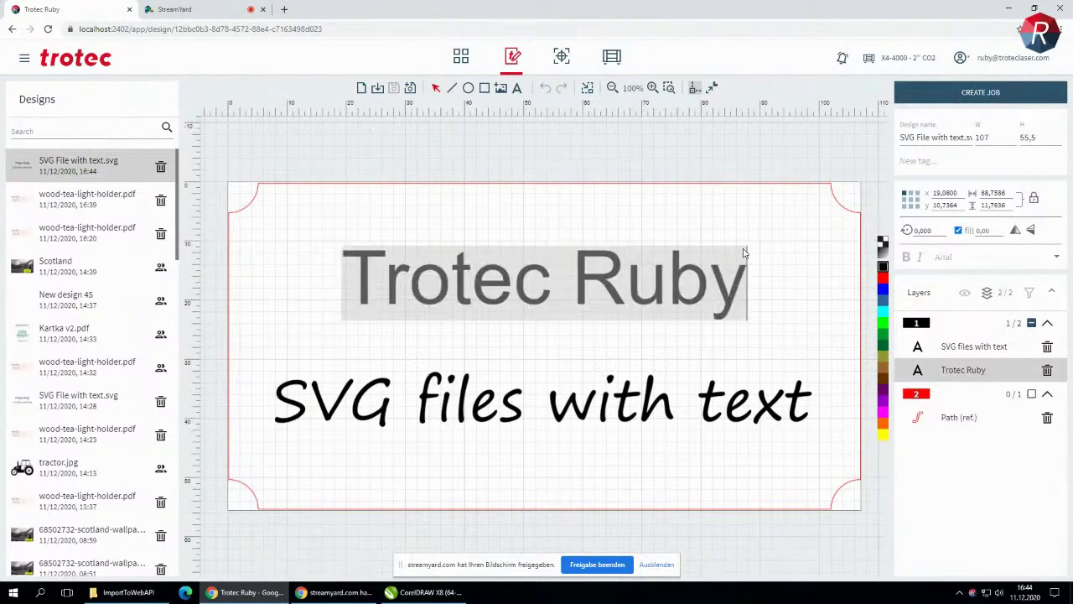
click(745, 151)
click(726, 397)
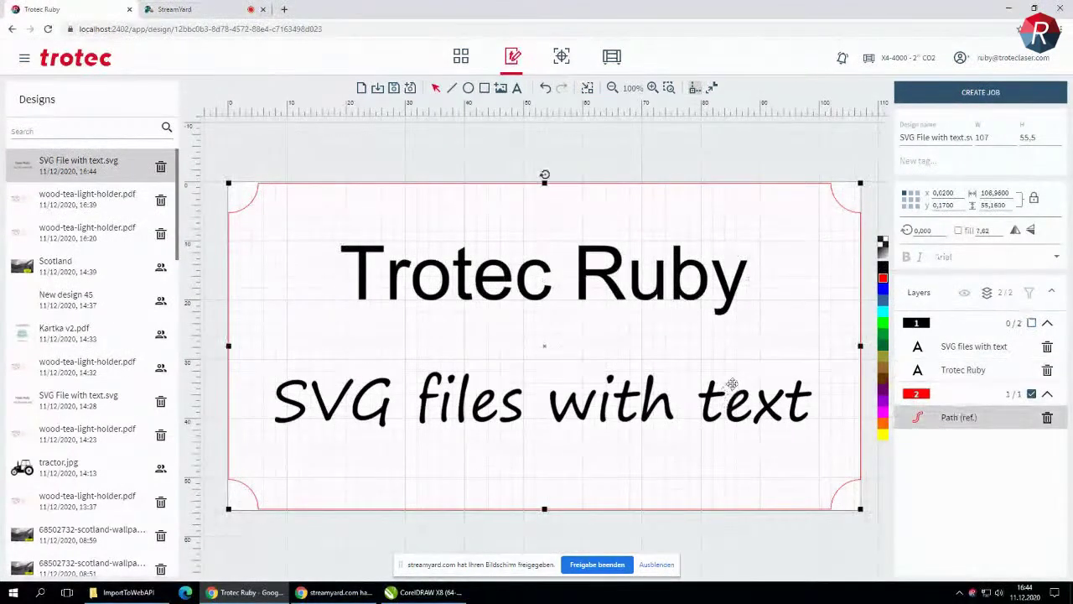
- Edit the lower text line so that it reads "SVG files with Text"
click(792, 382)
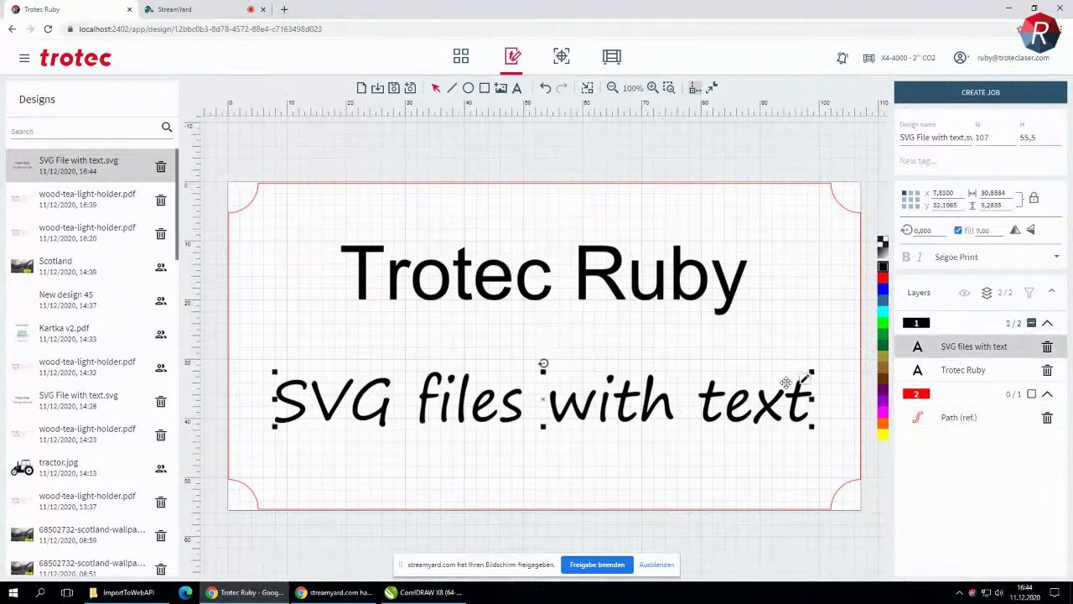
double_click(805, 384)
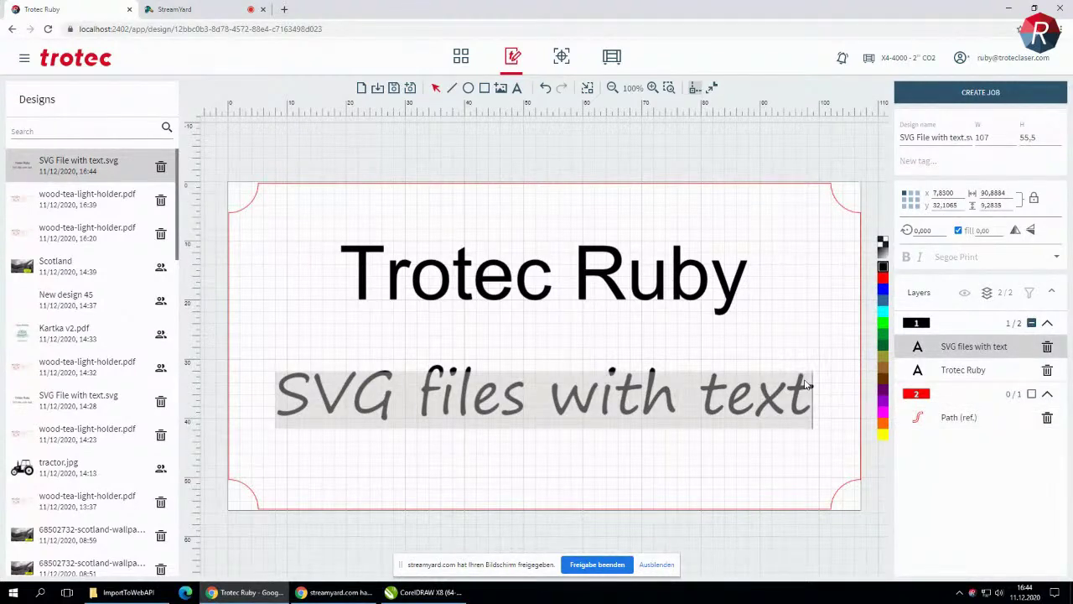
click(805, 384)
key(BackSpace)
key(BackSpace)
key(BackSpace)
key(BackSpace)
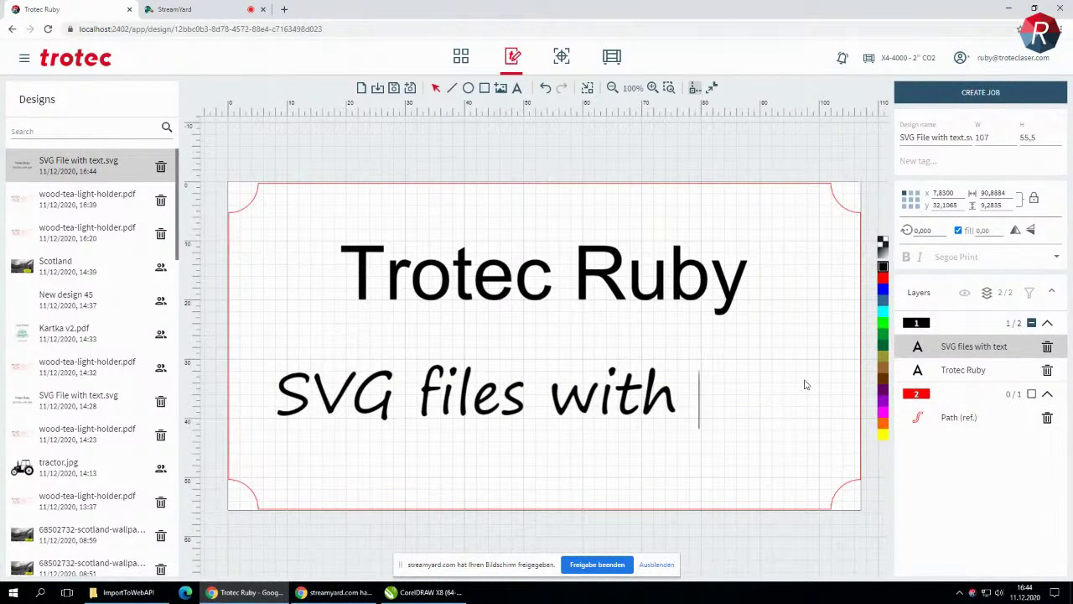
text(Text)
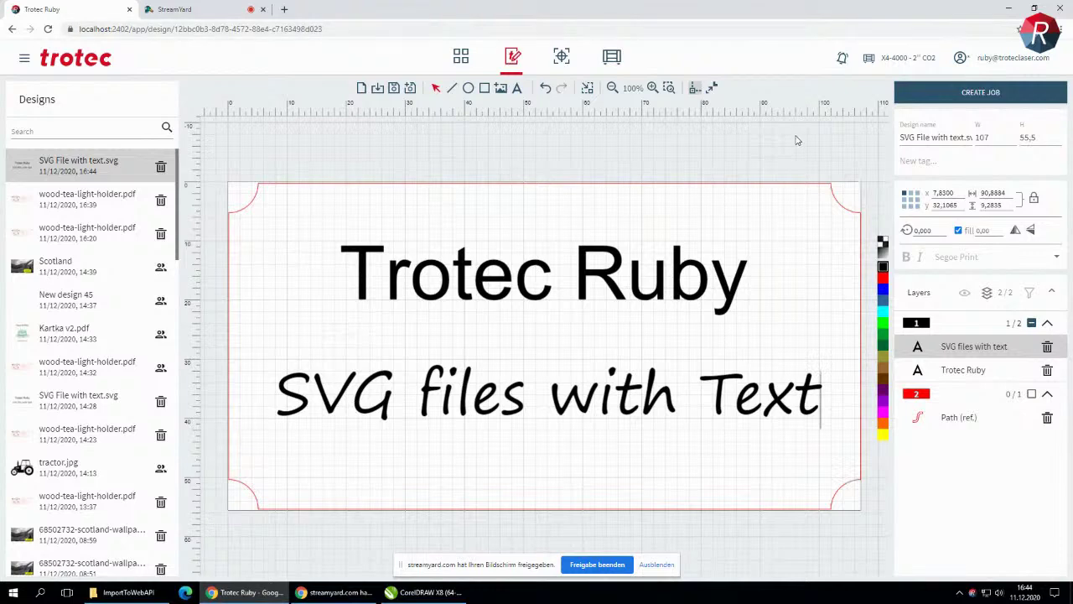
click(797, 140)
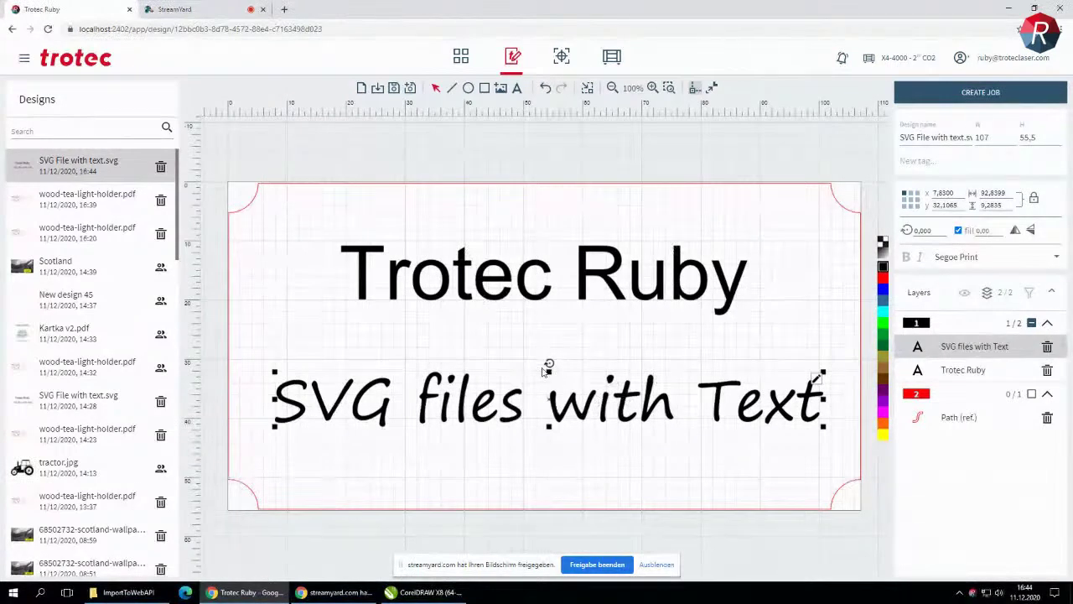
click(770, 141)
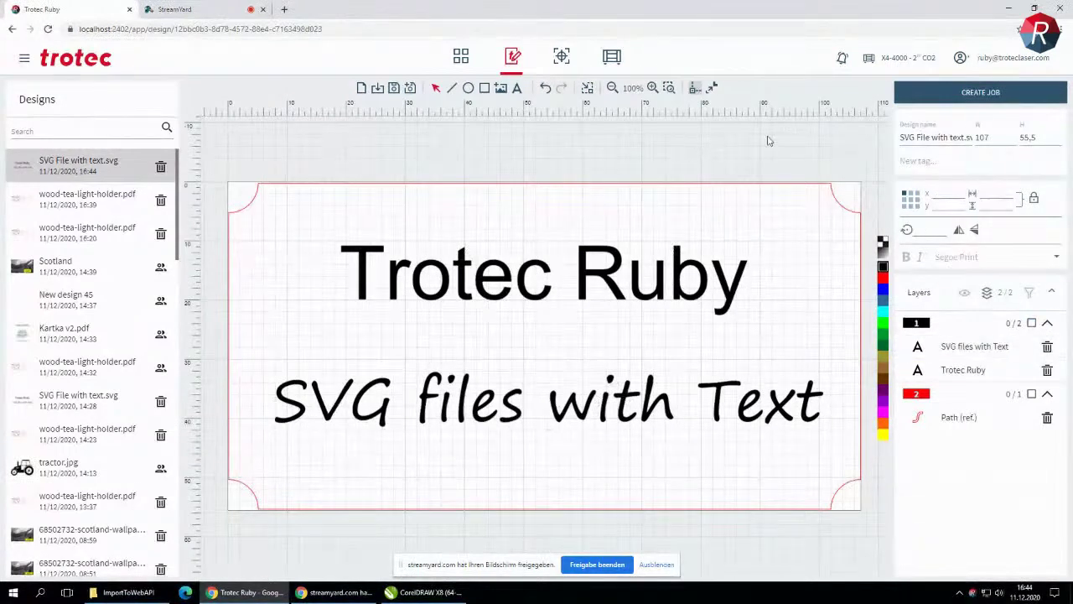
- Create a job from the design and place a second copy of it at the second positioning cross
click(941, 92)
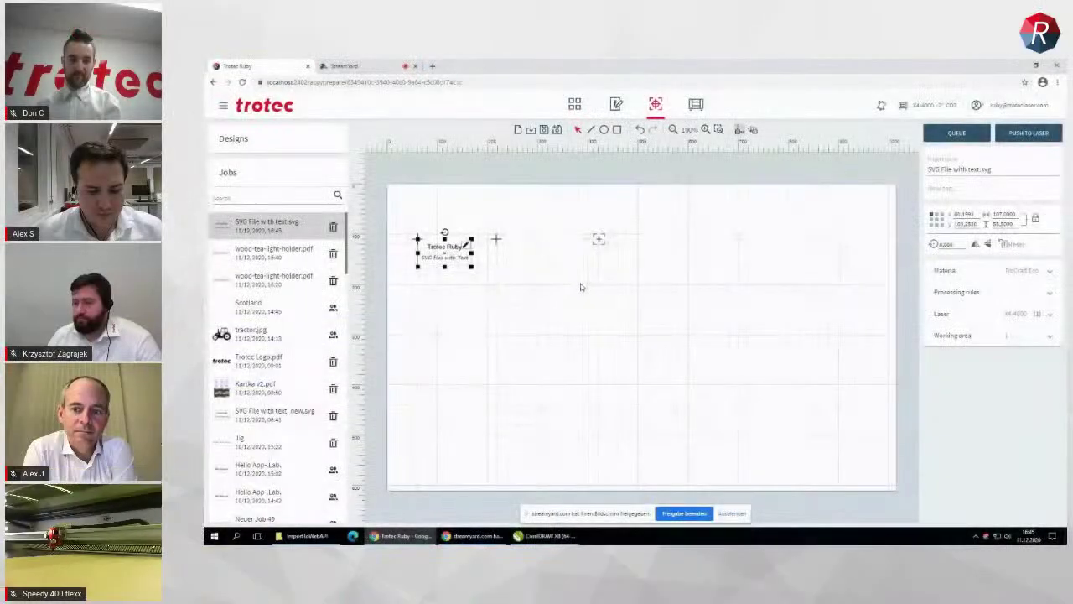
key(ctrl+v)
drag(495, 253, 520, 254)
click(611, 305)
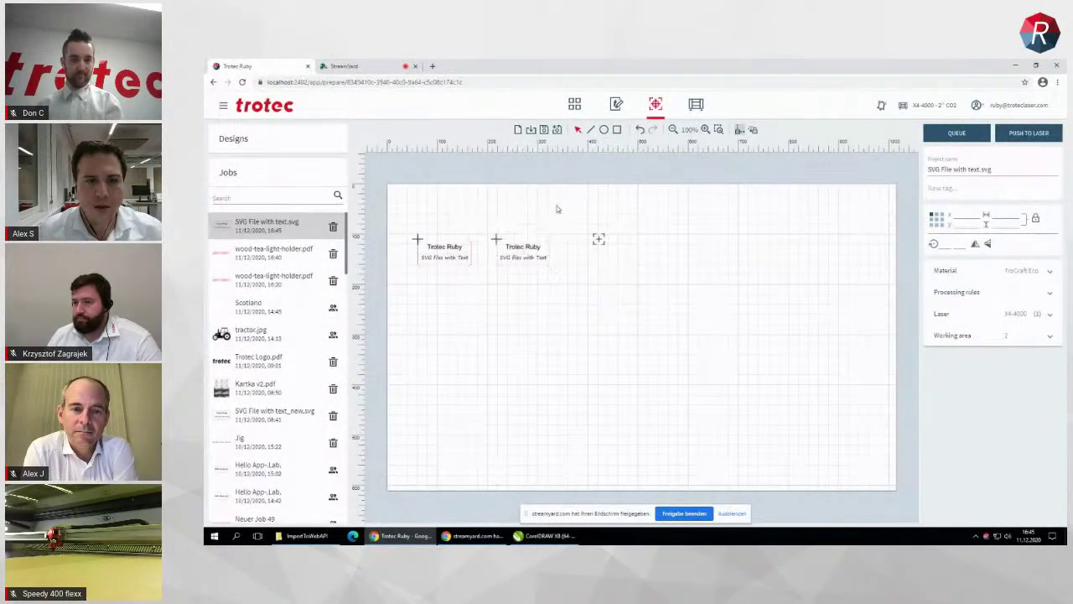
- Save the prepared job with both copies and push it to the laser
click(544, 130)
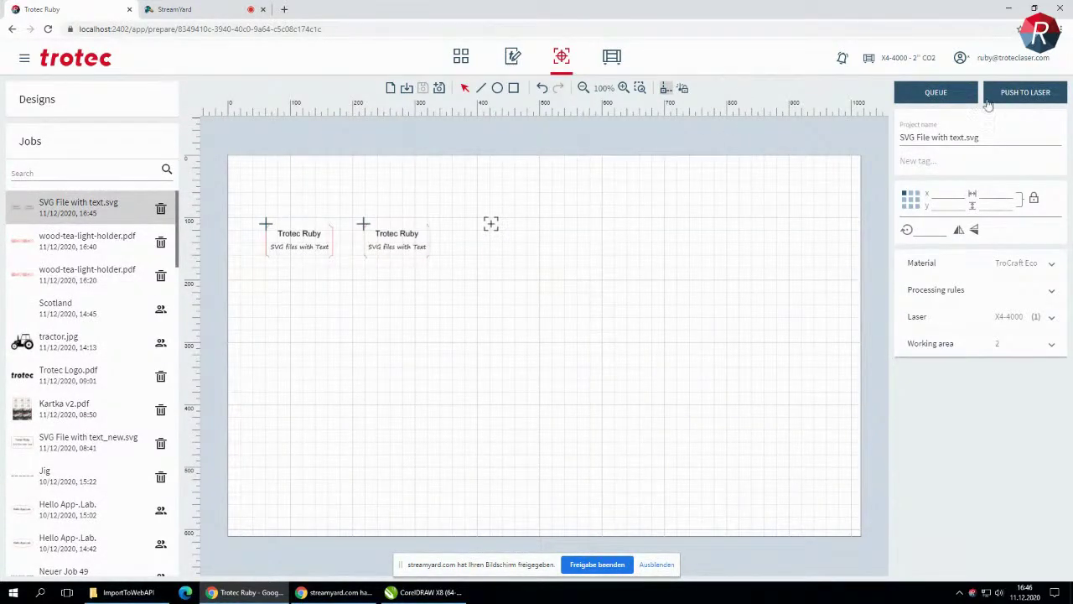
click(1020, 93)
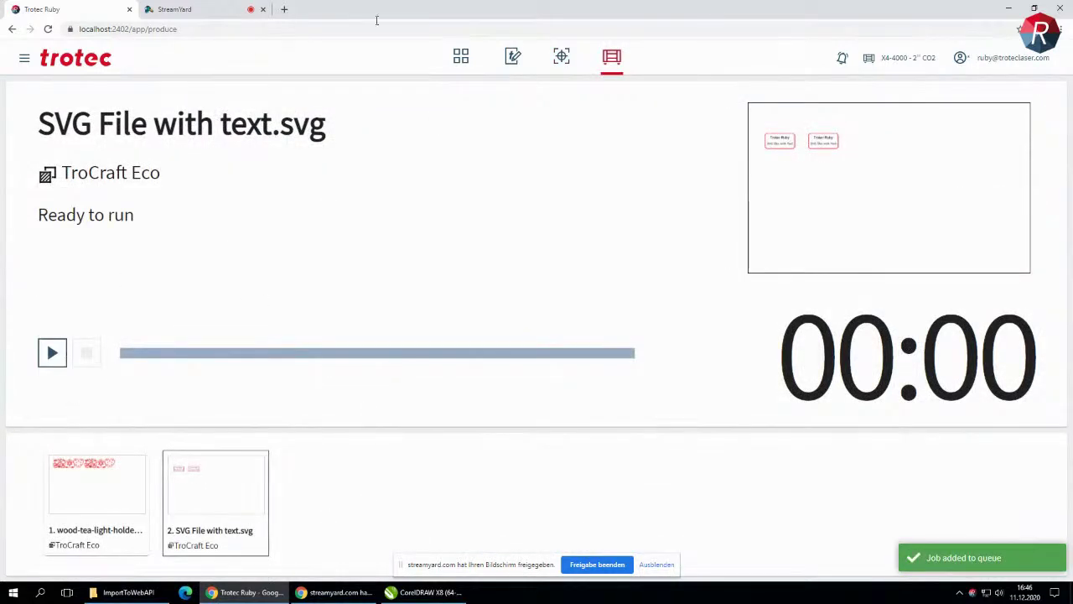
mouse_move(59, 487)
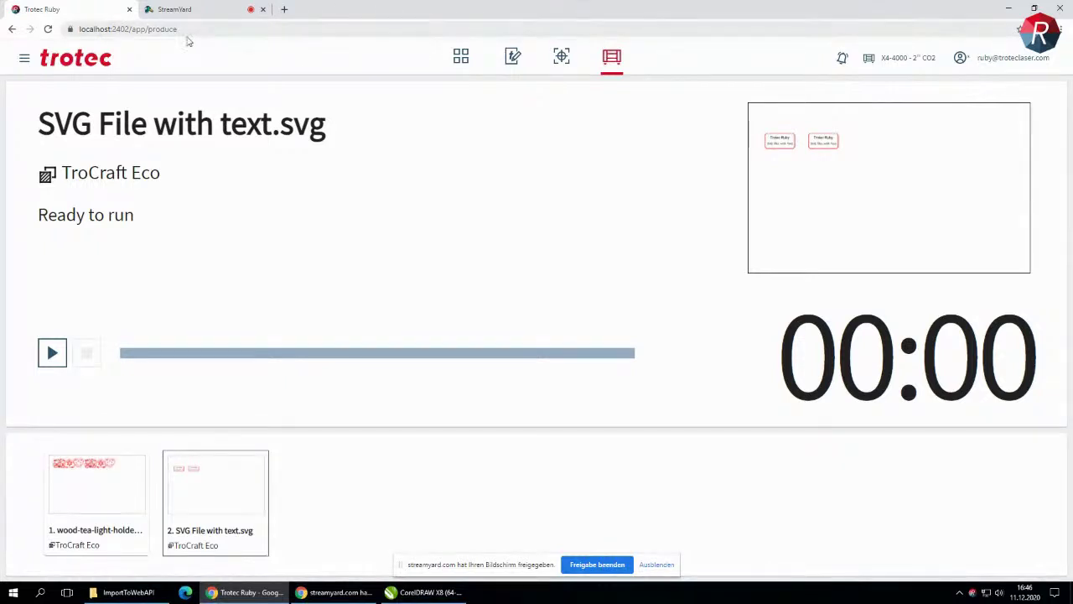
- Open Ruby's knowledge base and look through the FAQs down to the "How to work with Ruby" section
click(25, 58)
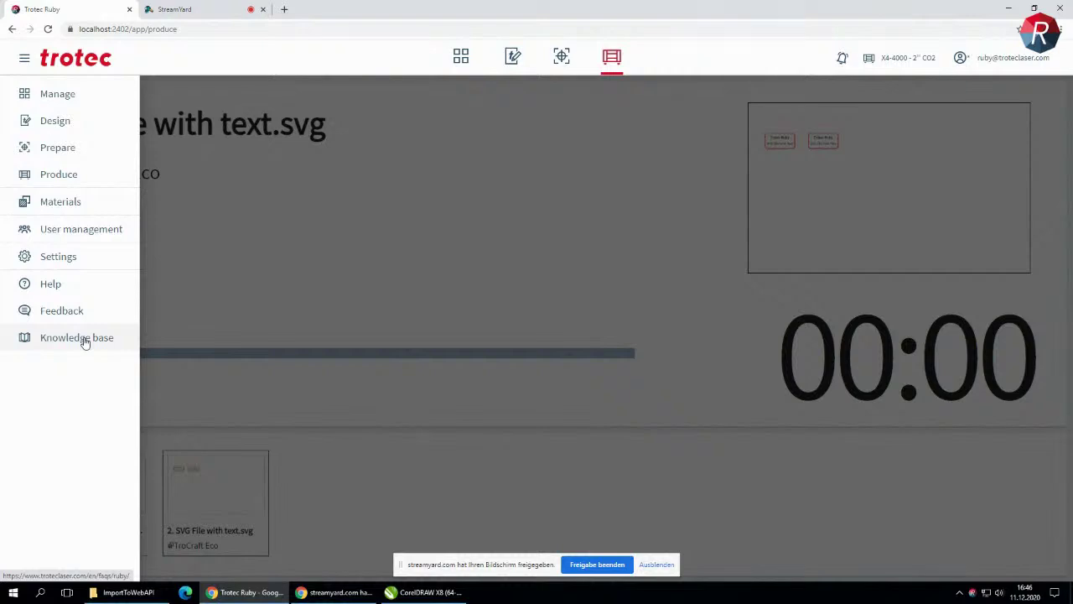
click(90, 339)
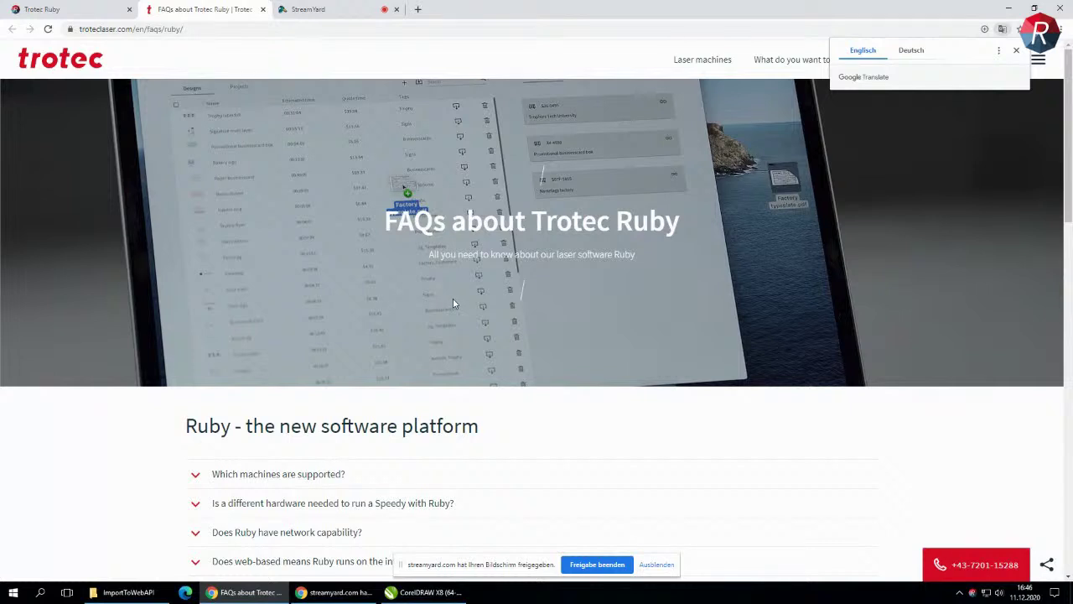
scroll(445, 315, down, 1)
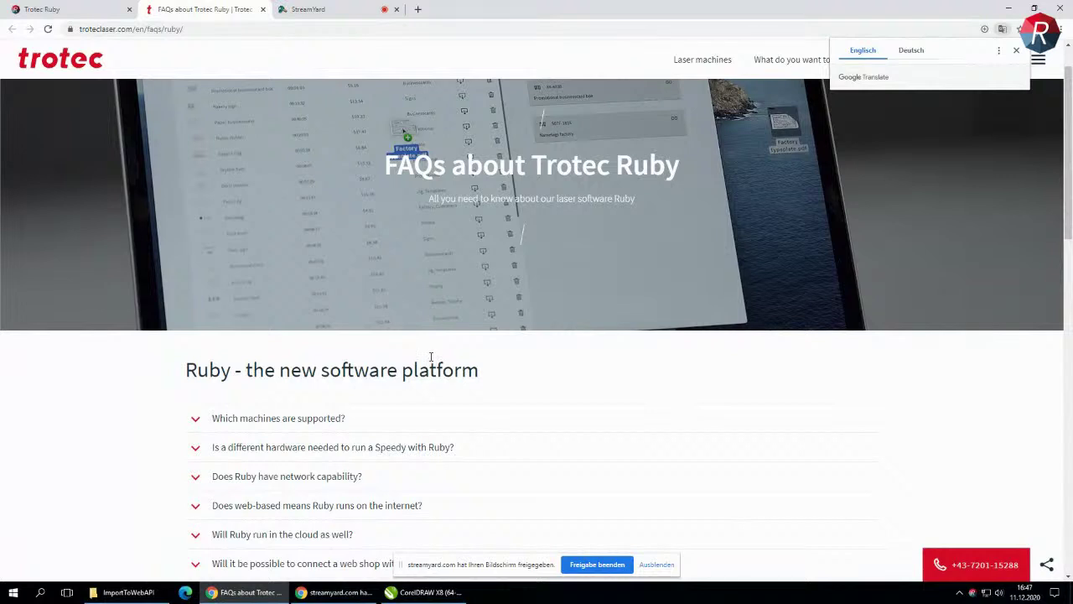
scroll(430, 359, down, 1)
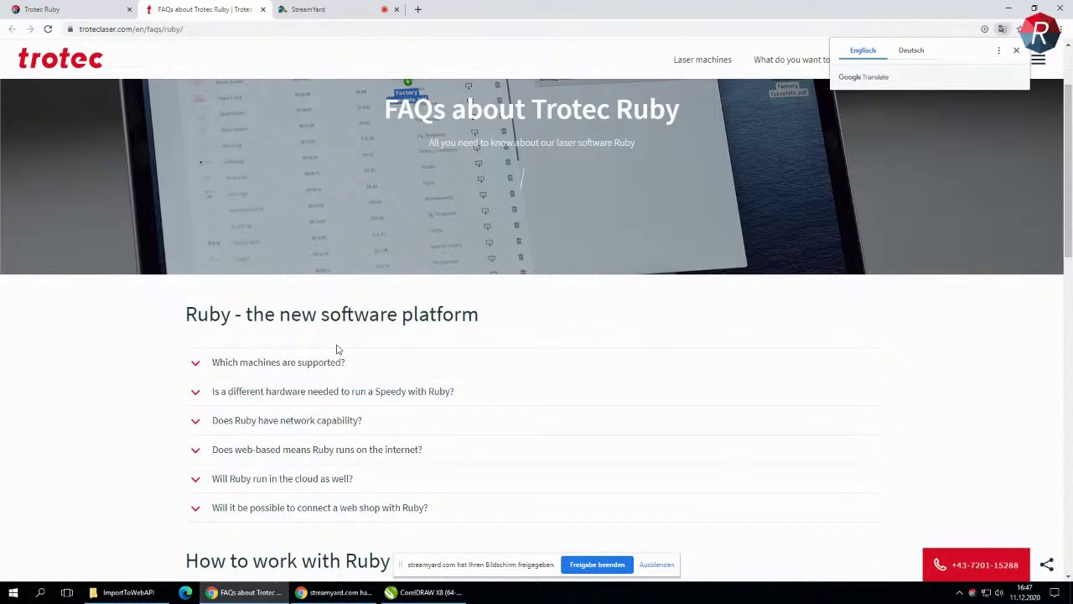
scroll(337, 349, down, 5)
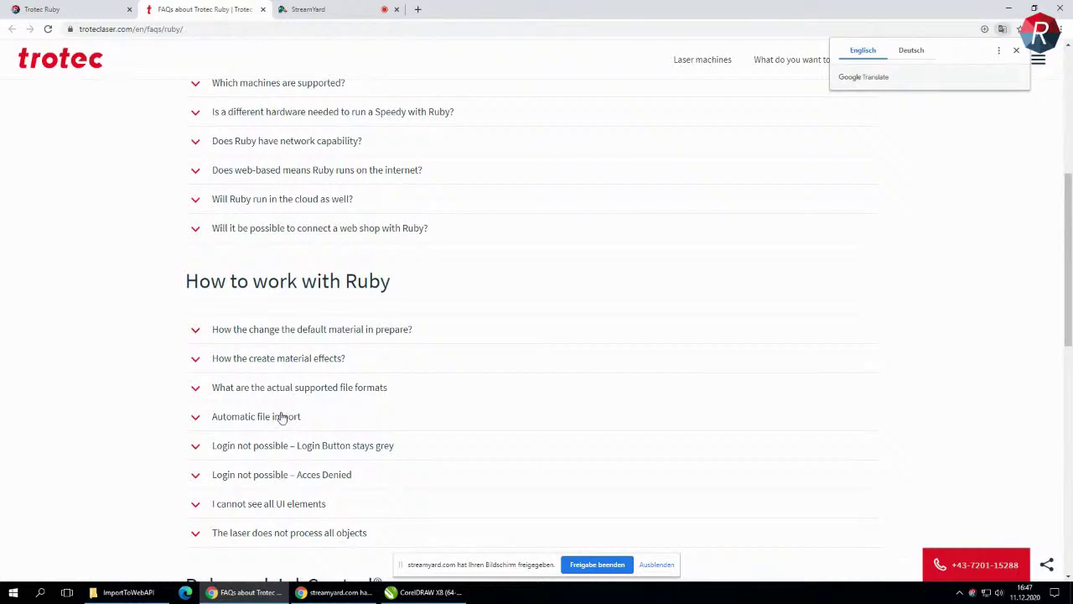
- Return to the Ruby page, open user management and reduce the browser to a smaller window
click(76, 7)
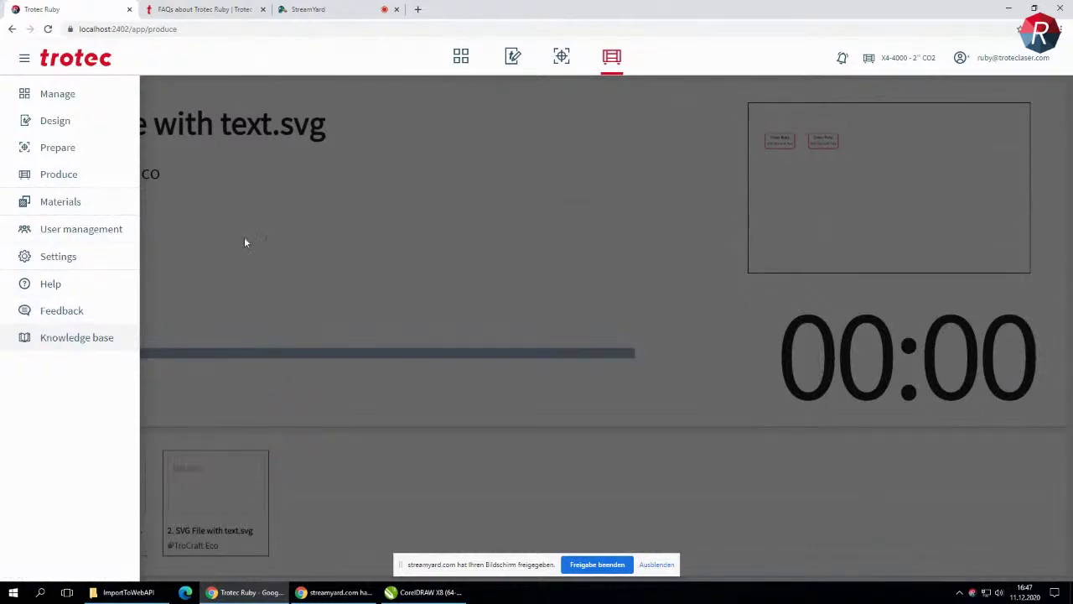
click(295, 196)
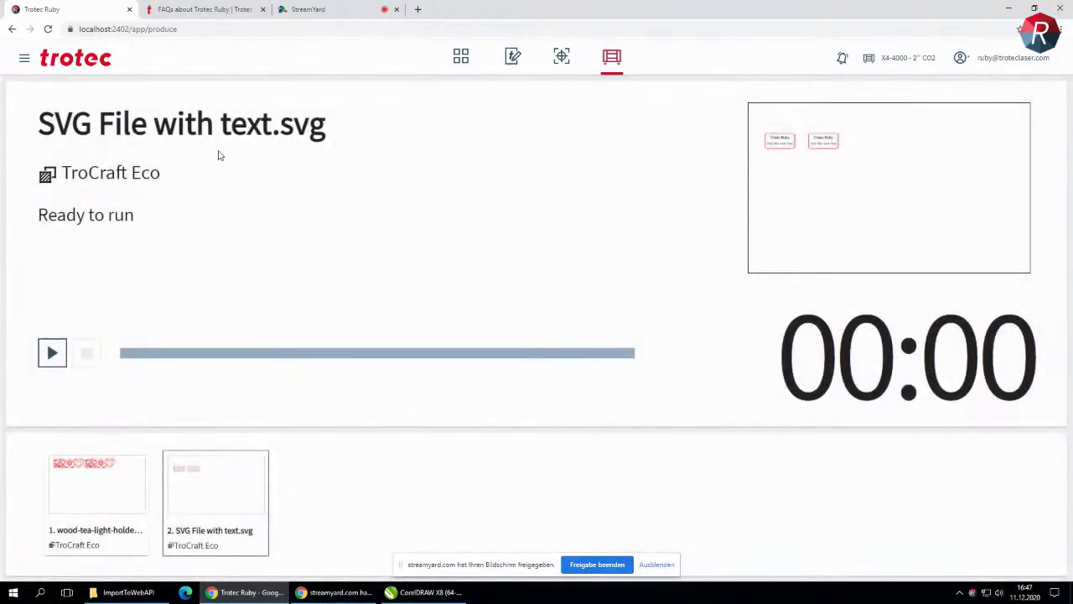
click(25, 57)
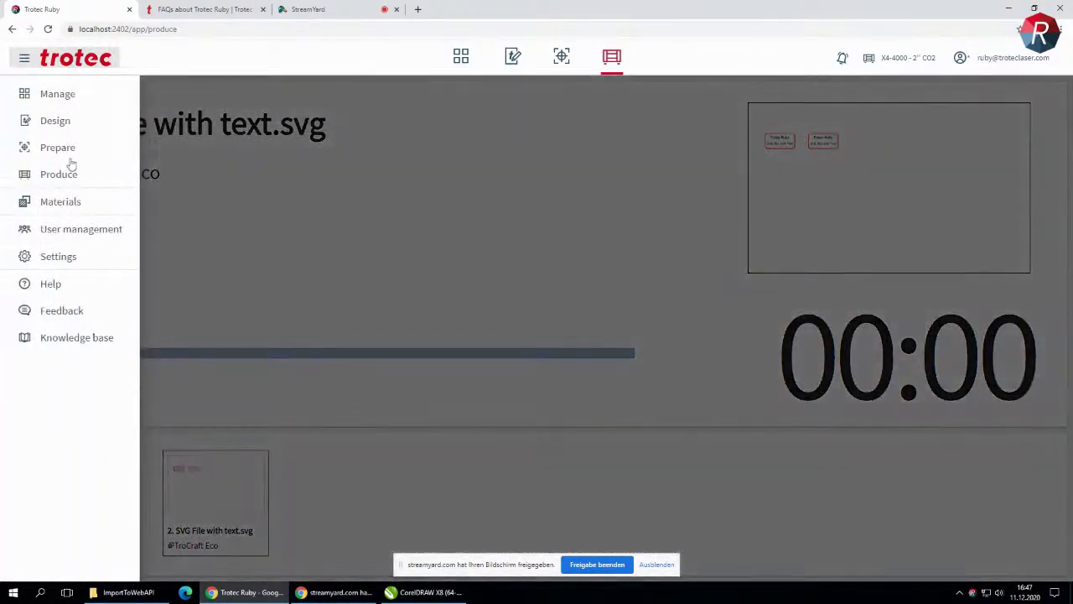
click(95, 232)
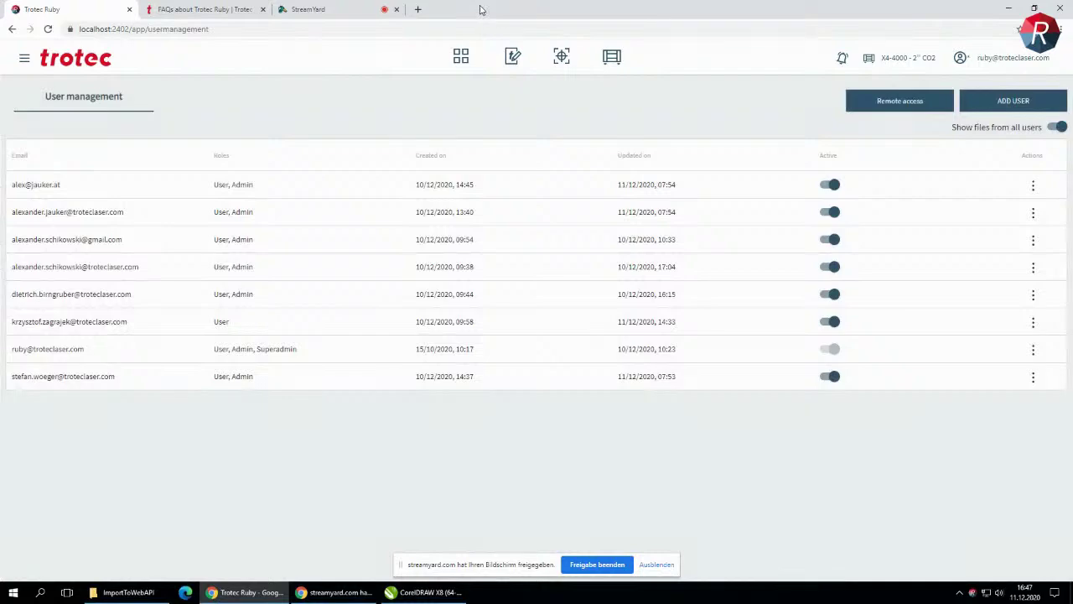
double_click(480, 9)
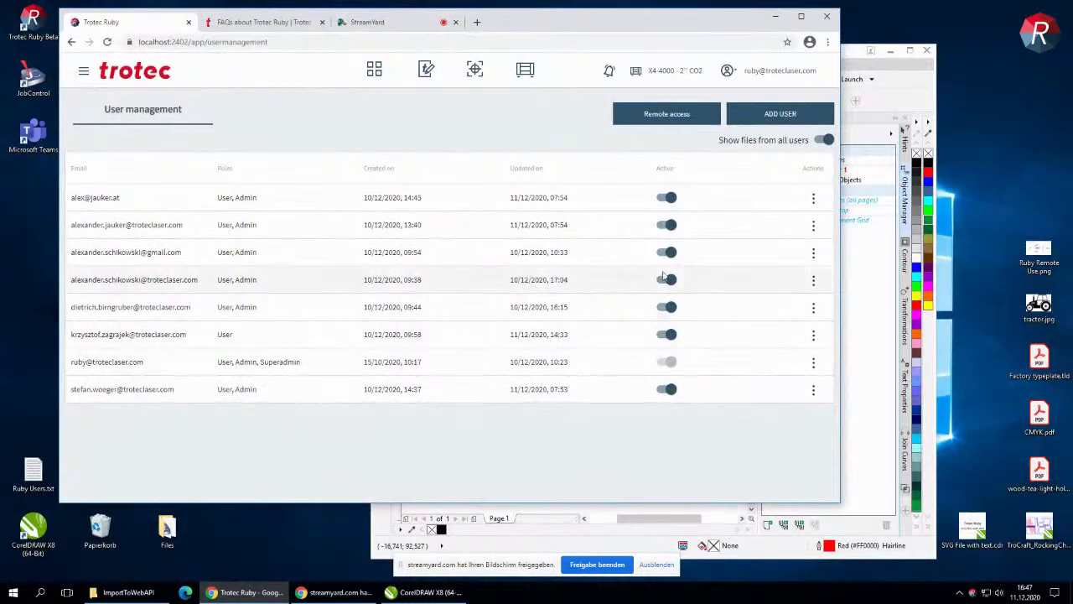
- Delete the account that holds only the User role and confirm the deletion
click(812, 335)
click(731, 418)
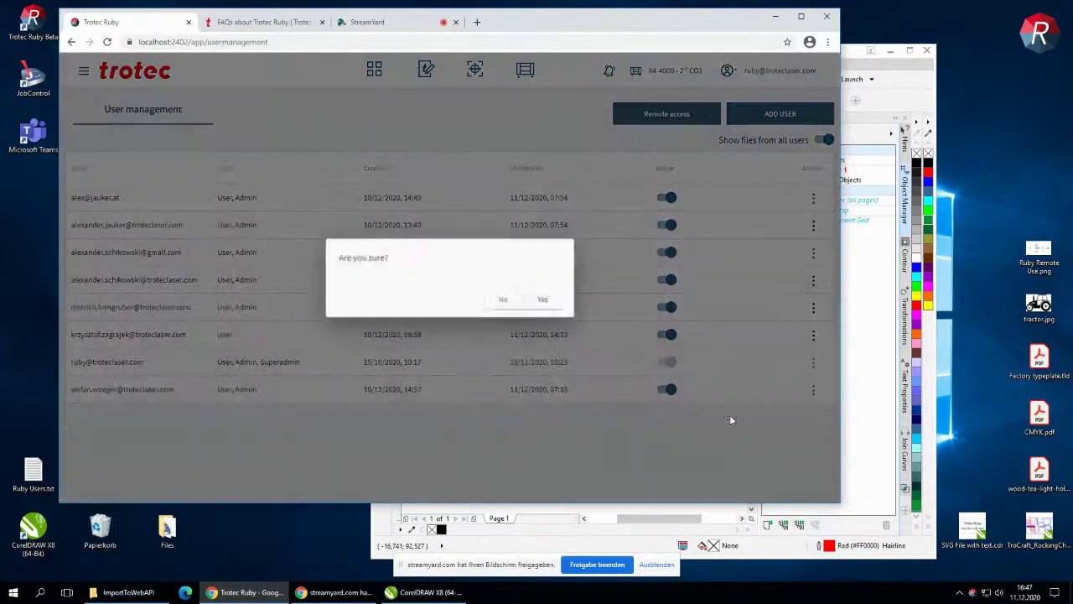
click(544, 299)
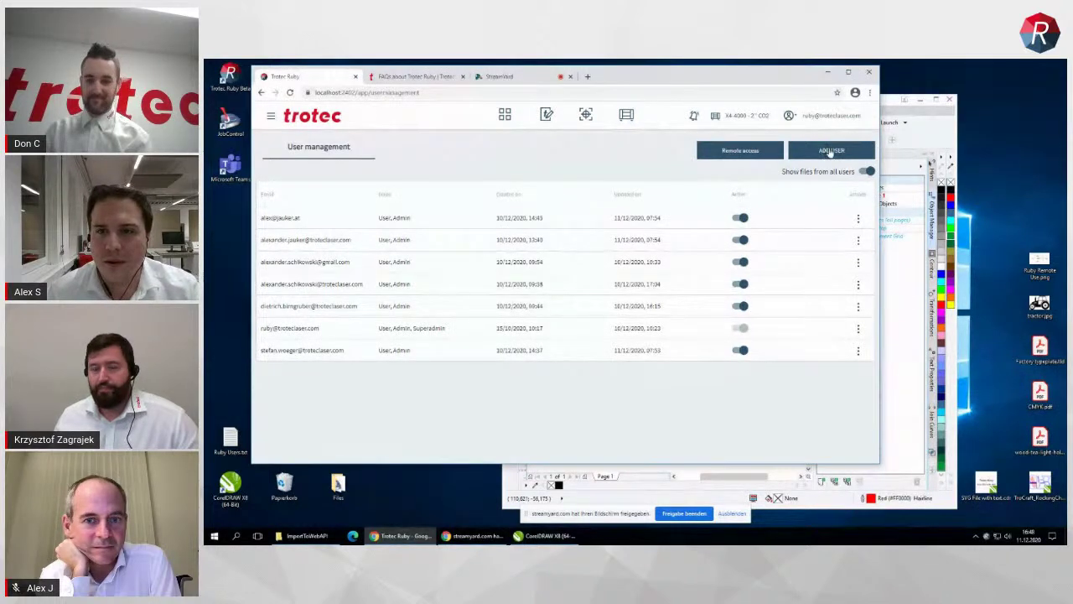
- Start adding a user, copy the e-mail address from Ruby Users.txt on the desktop and close that file
click(830, 151)
click(231, 441)
double_click(231, 439)
key(ctrl+a)
key(ctrl+c)
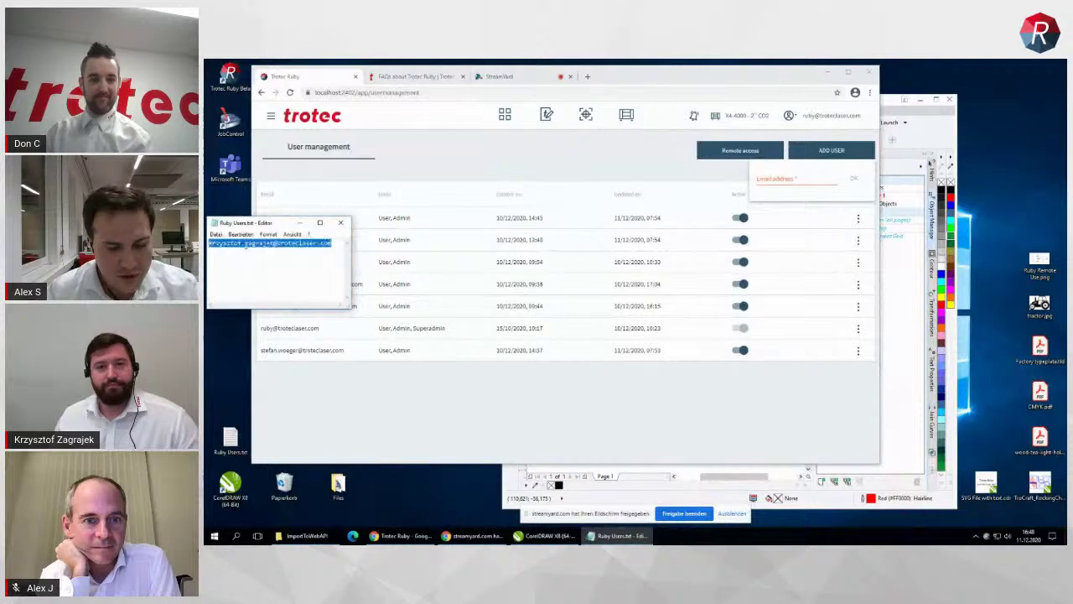
click(341, 222)
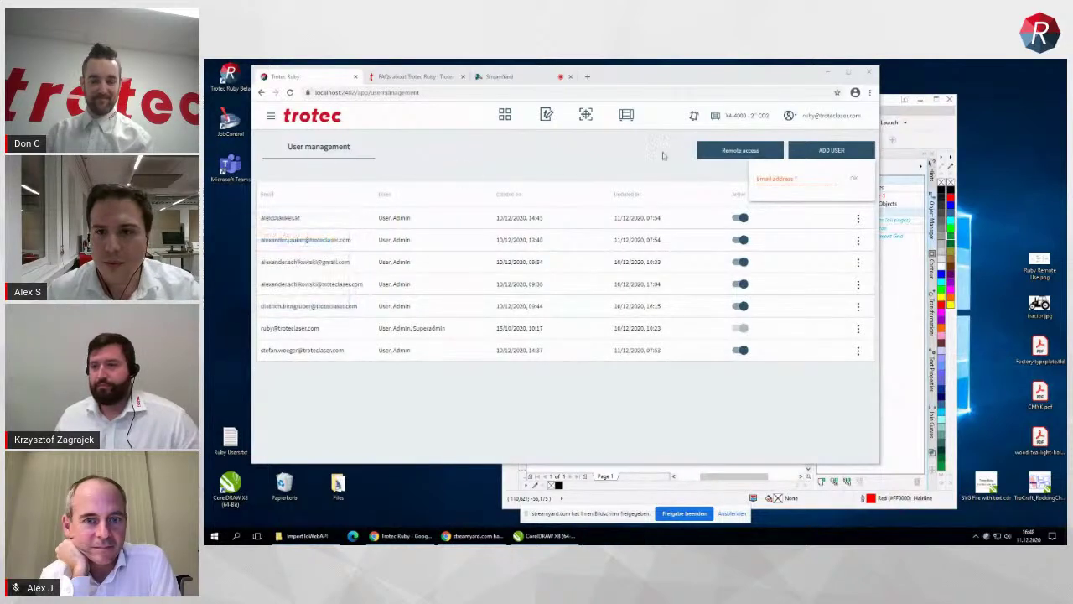
- Paste the copied e-mail address, create the new user account and dismiss the temporary password dialog
click(785, 177)
key(ctrl+v)
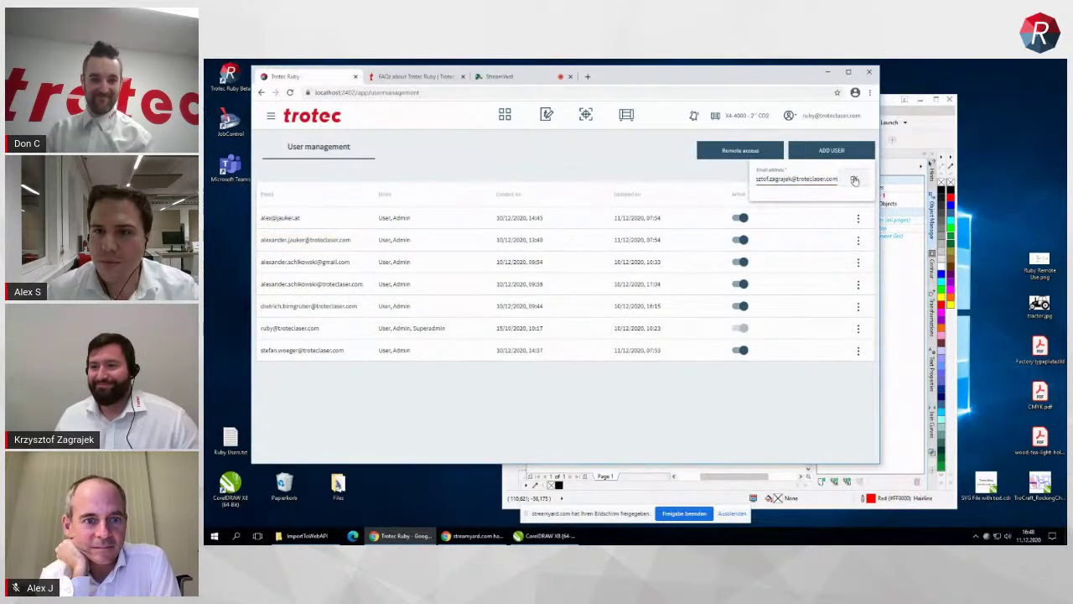
click(854, 180)
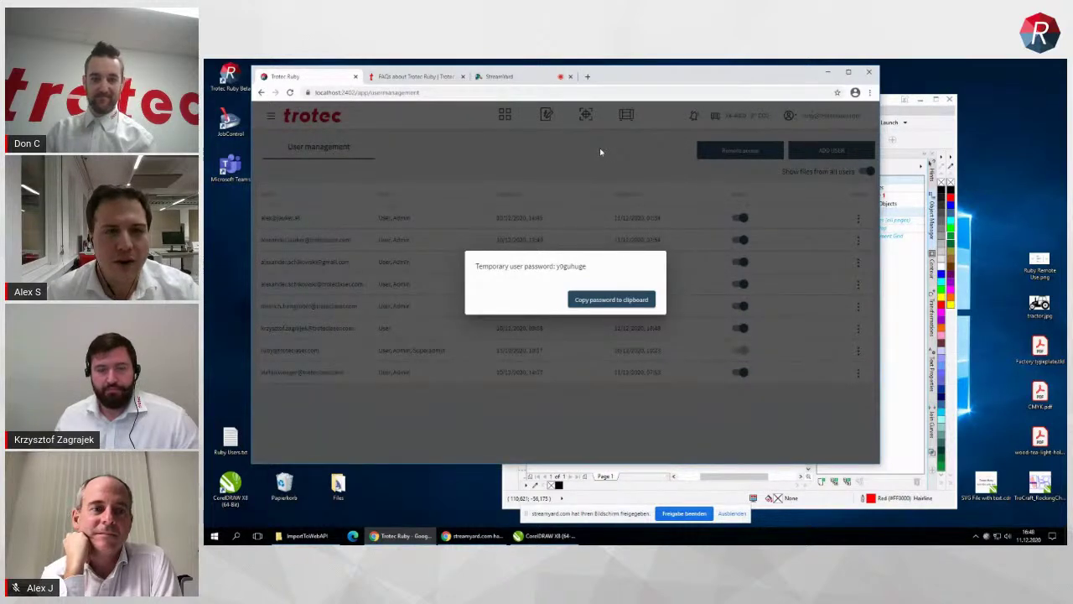
click(599, 147)
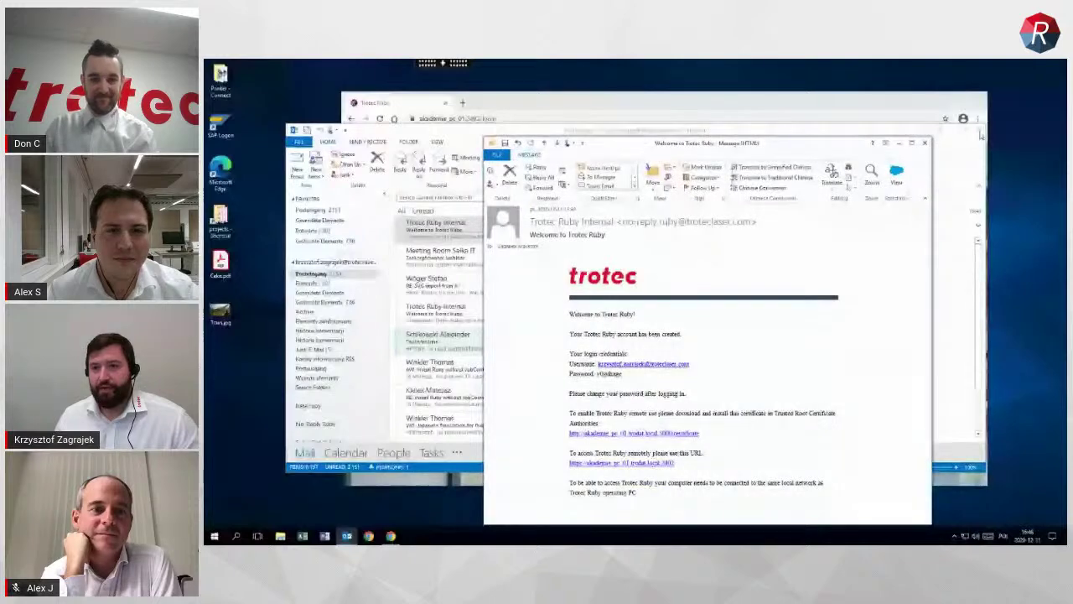
- Switch to Outlook on the remote PC, open the "Welcome to Trotec Ruby" mail and clear the main mail window away
click(980, 134)
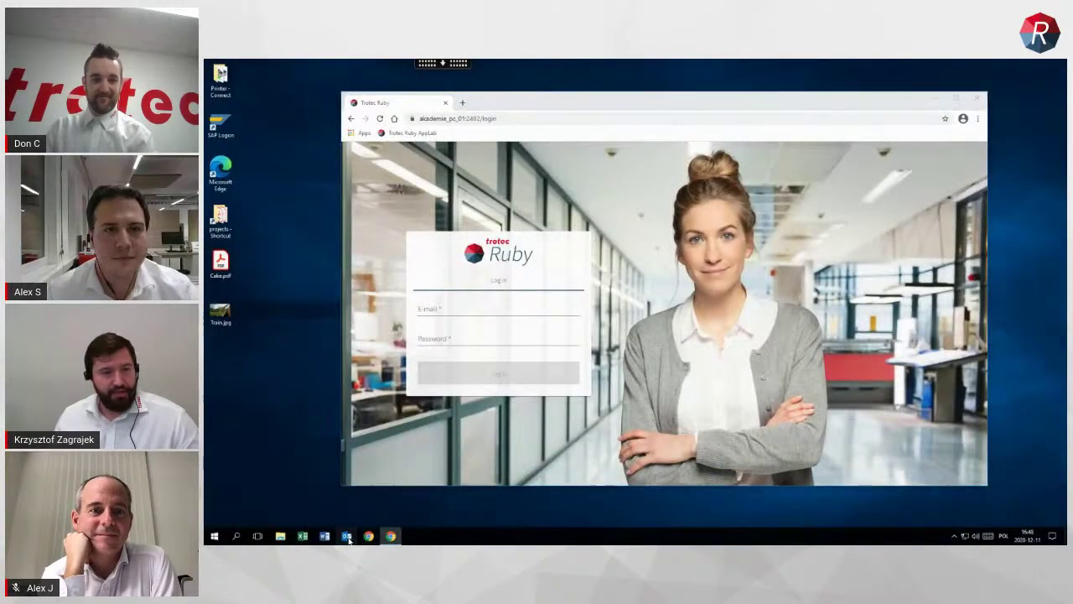
click(346, 535)
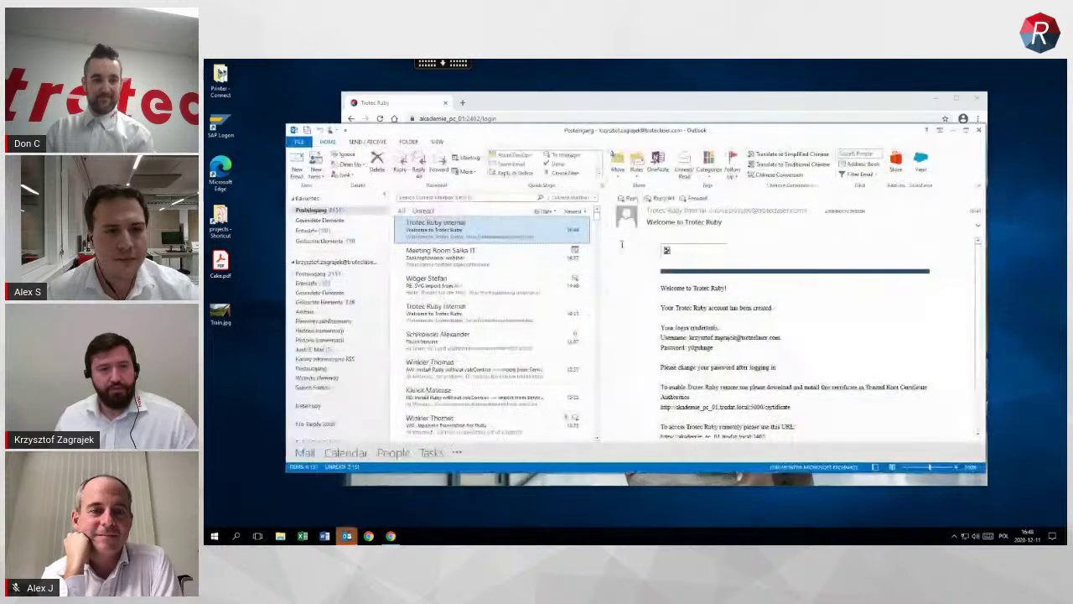
double_click(486, 230)
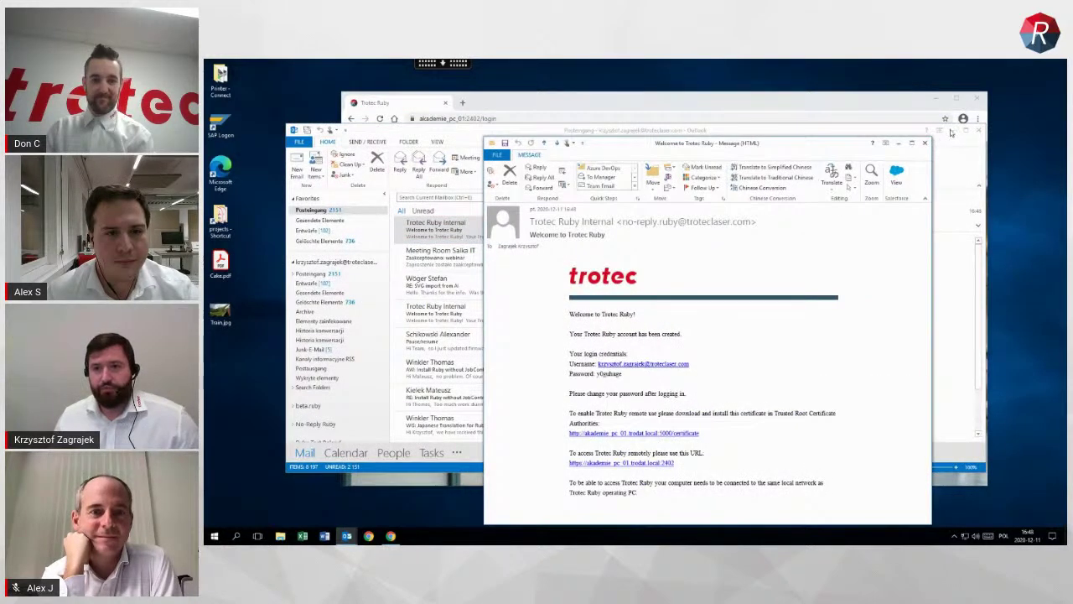
click(952, 131)
- Copy the temporary password from the welcome mail into the Ruby login page's password field and return to the mail
drag(622, 374, 596, 375)
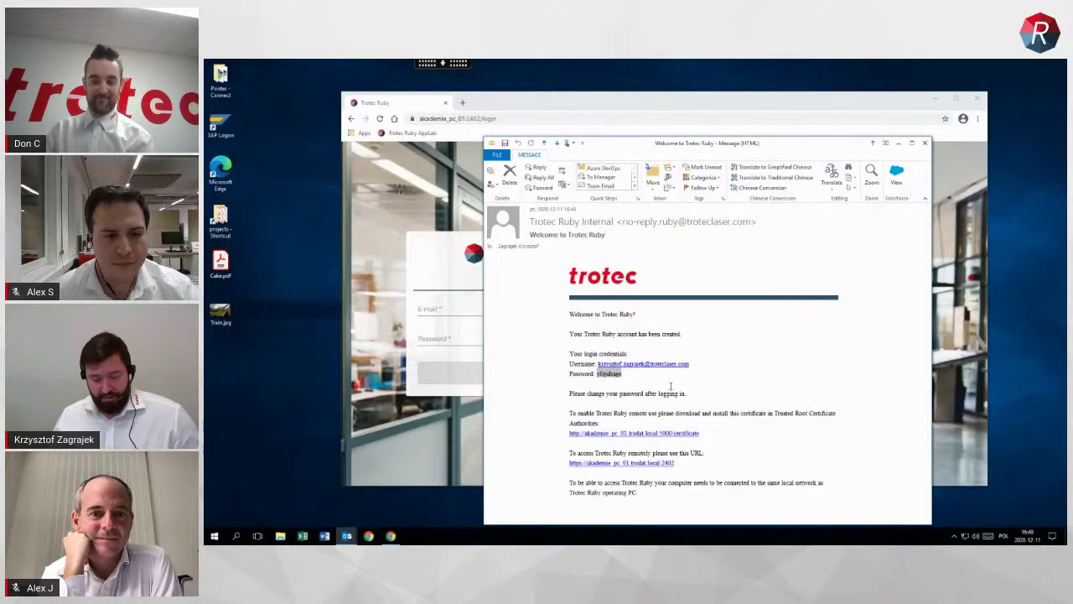
click(466, 336)
key(ctrl+v)
click(772, 498)
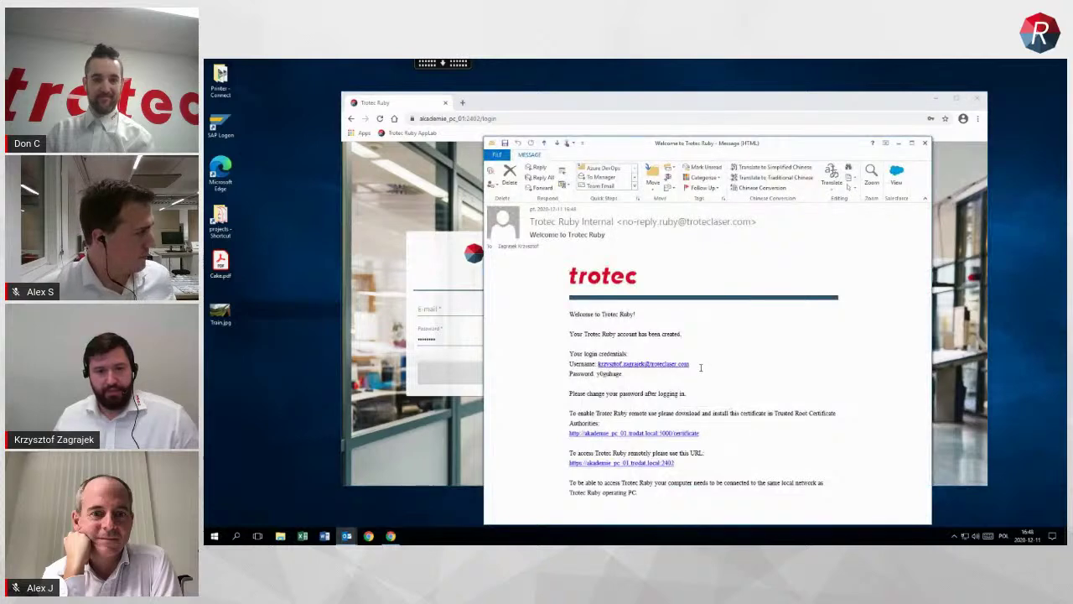
- Copy the username e-mail from the welcome mail into the Ruby login page's e-mail field and log in
triple_click(700, 367)
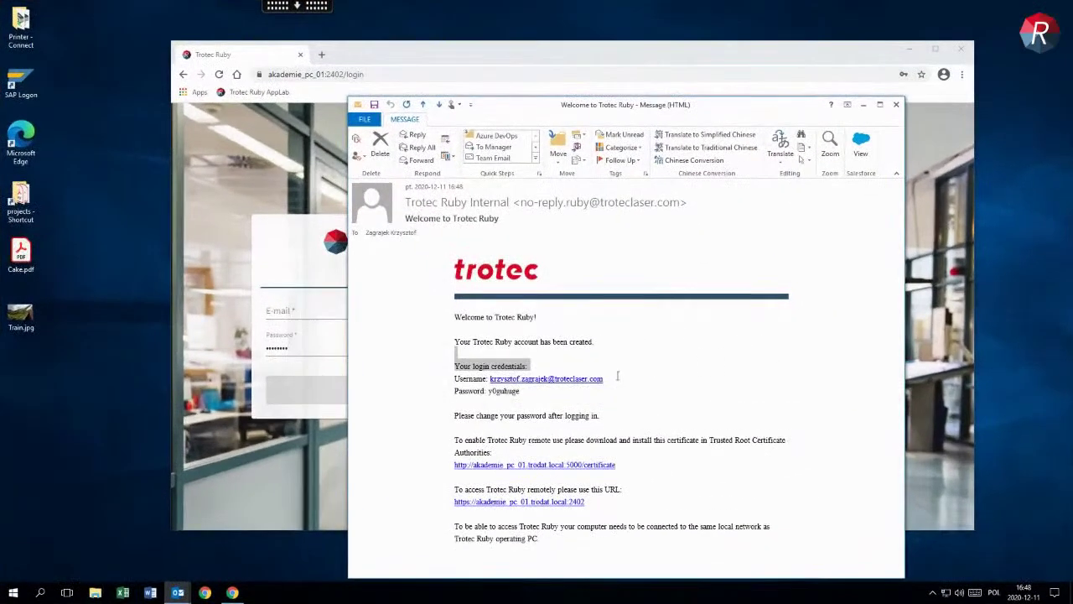
drag(605, 378, 493, 375)
key(ctrl+c)
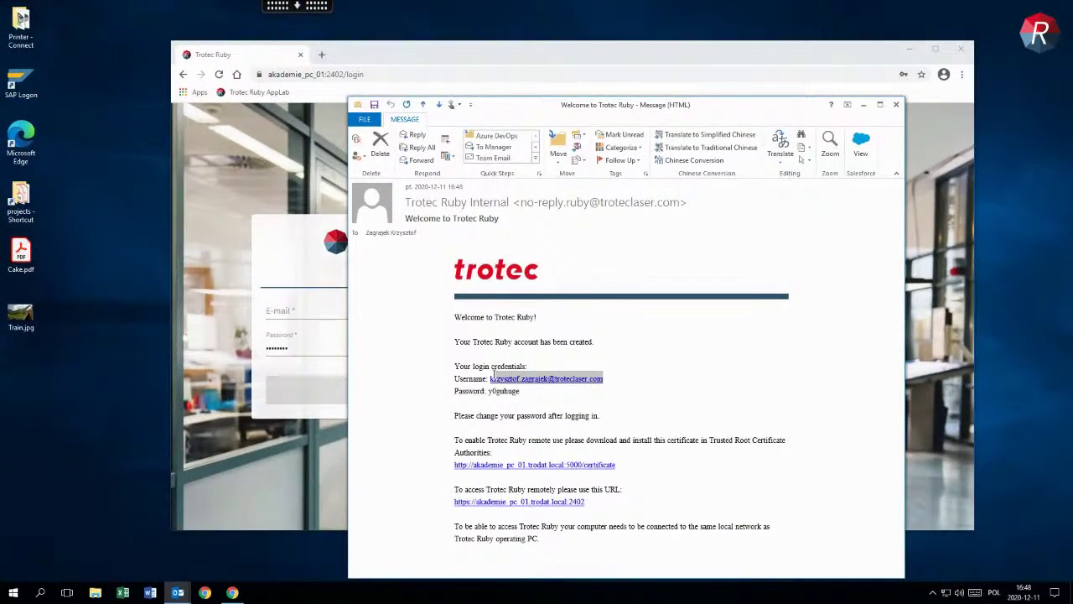
click(320, 305)
key(ctrl+v)
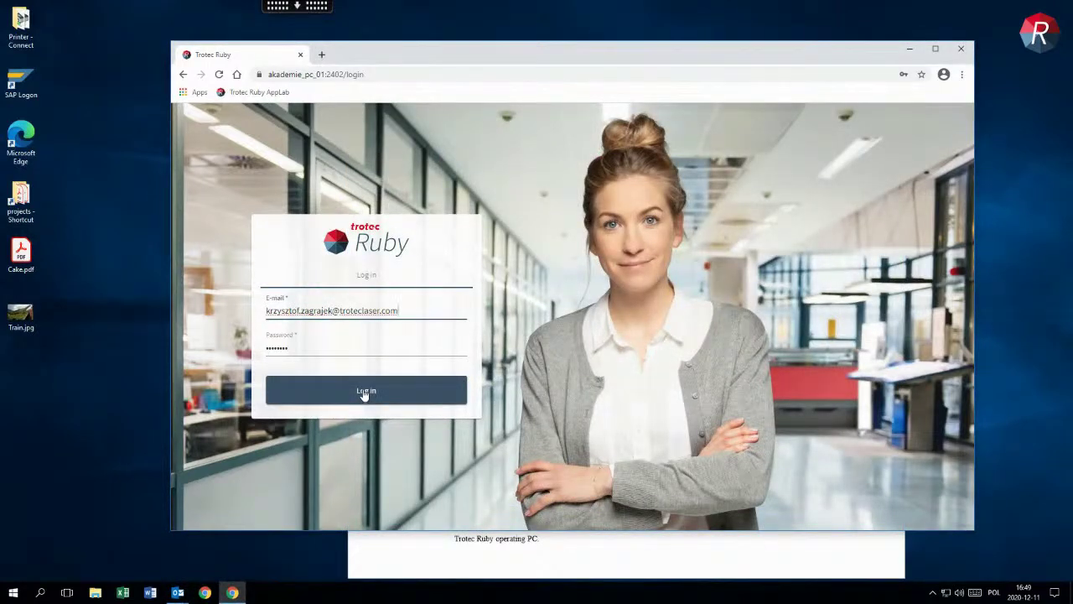
click(365, 392)
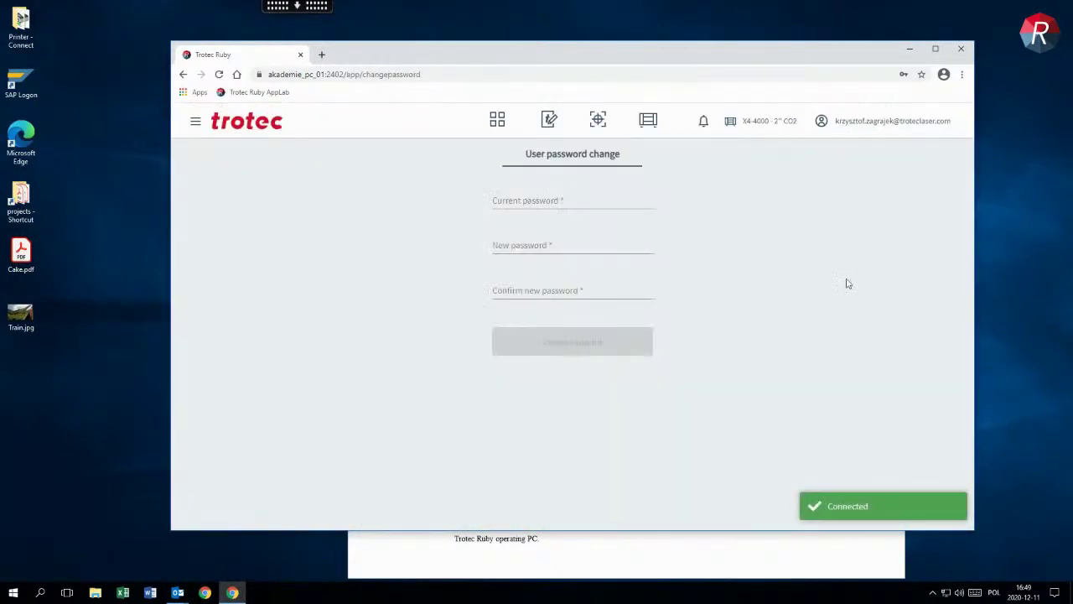
- Copy the temporary password from the welcome mail into the current password field of the password change form
click(562, 200)
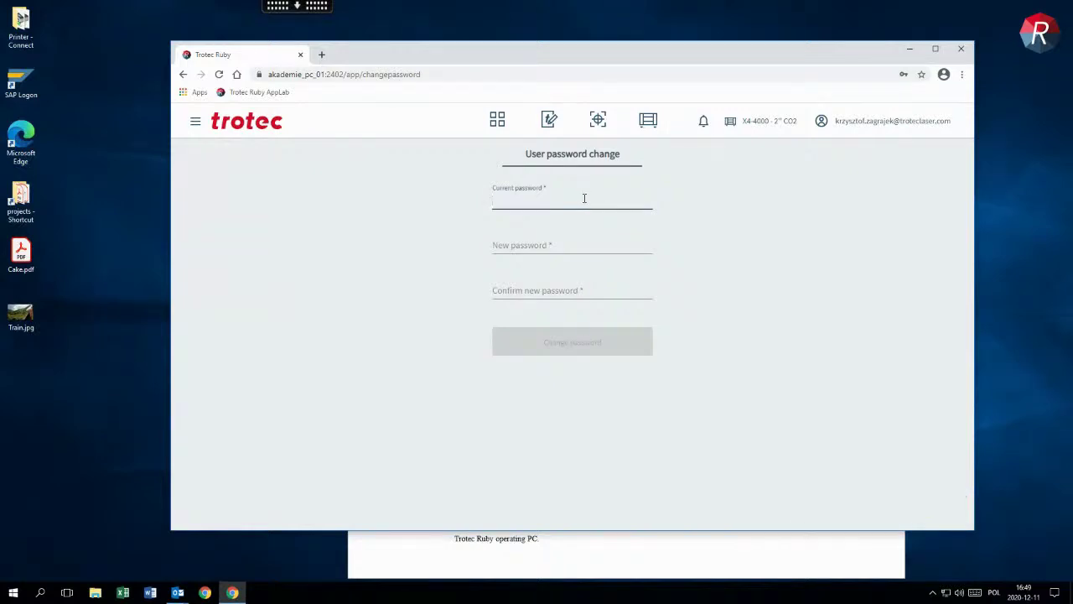
click(561, 551)
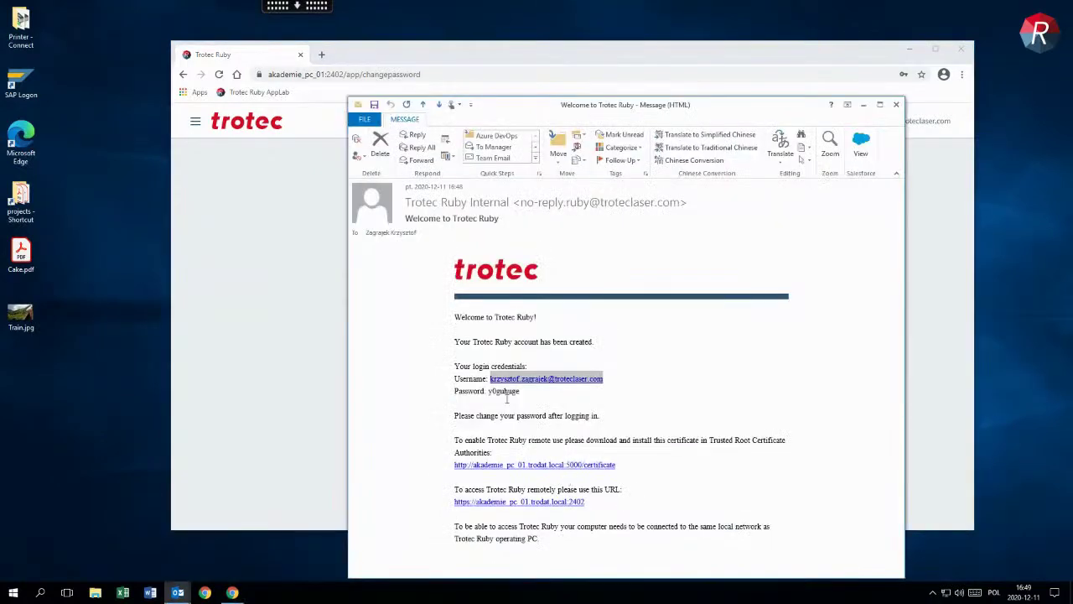
double_click(501, 391)
click(279, 403)
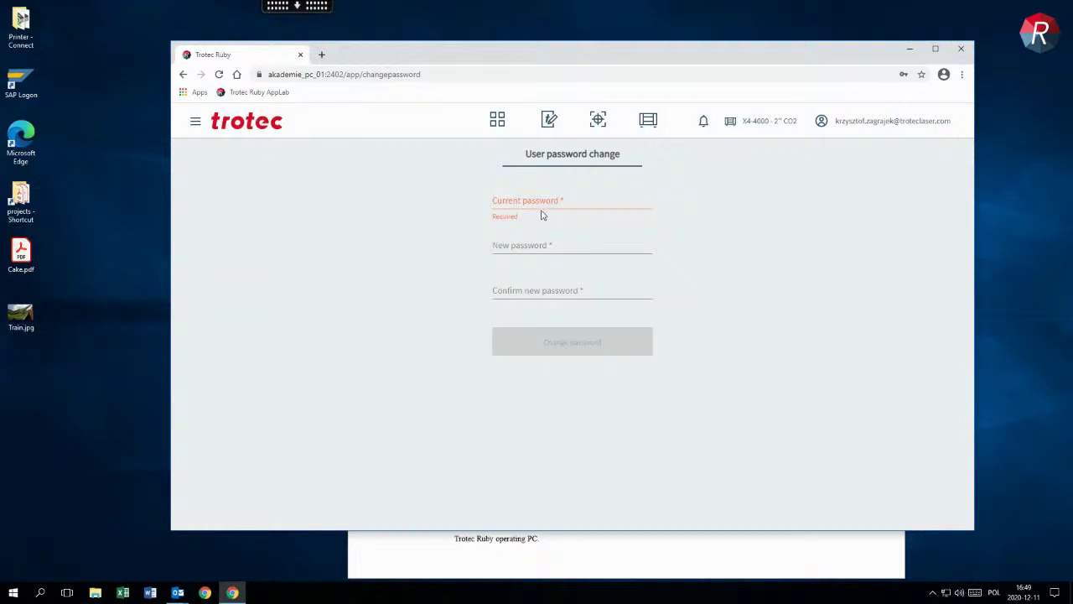
key(ctrl+v)
- Enter and confirm the new account password, submit the change and dismiss the browser's offer to save it
click(535, 245)
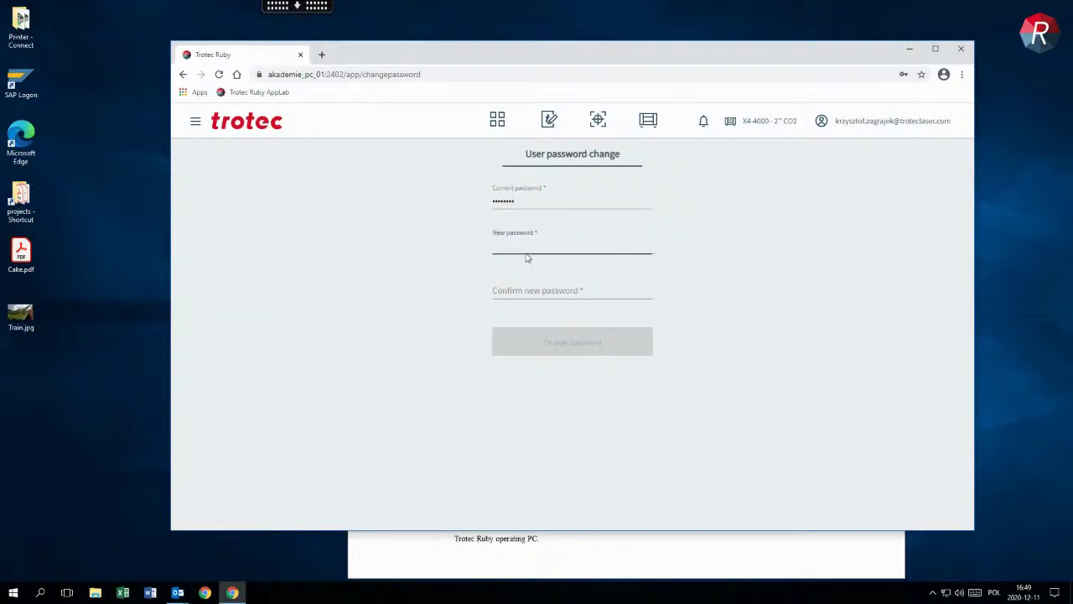
text(•••••••••)
key(Tab)
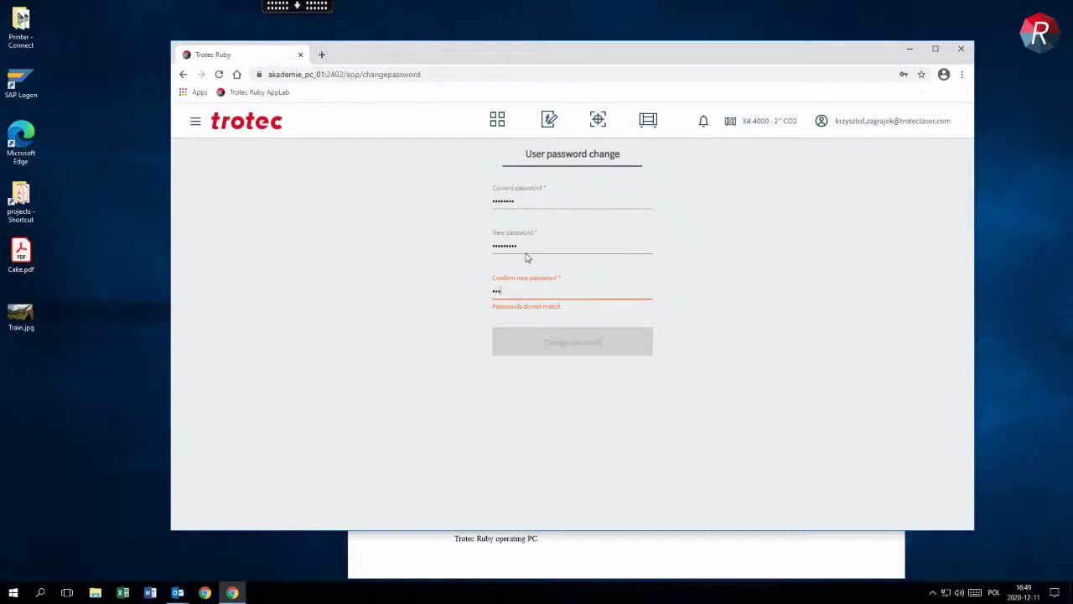
text(•••••••••)
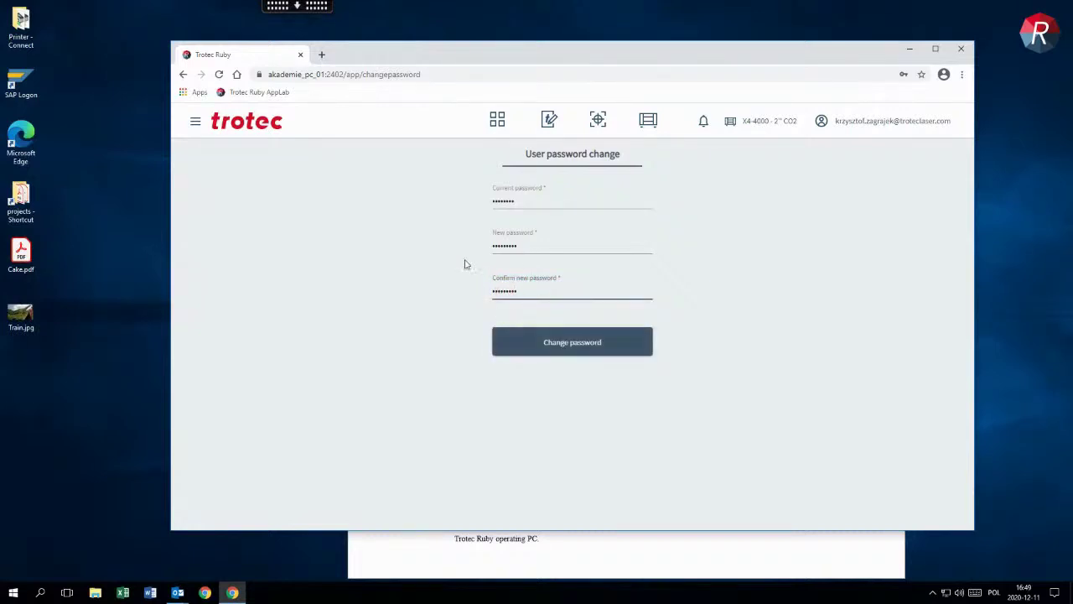
click(552, 352)
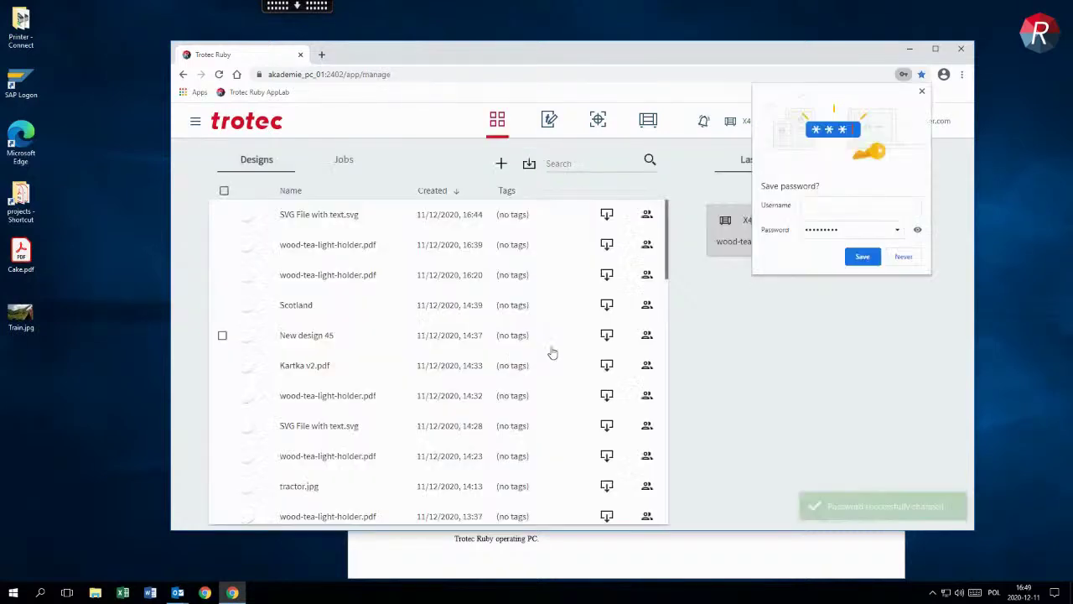
click(922, 91)
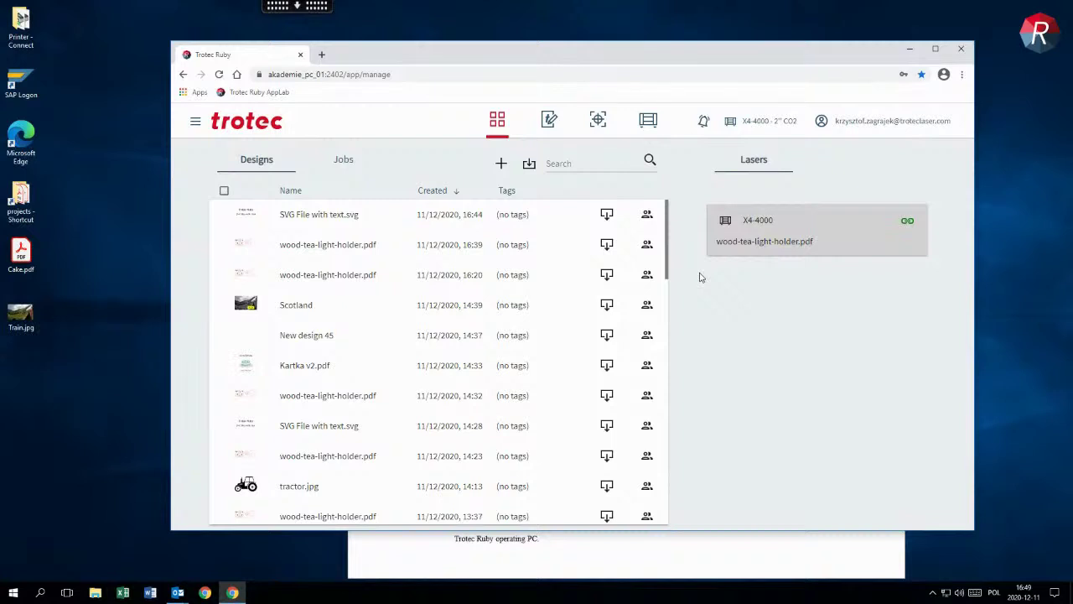
- Import Cake.pdf from the desktop into the design workspace and maximize the browser window
click(551, 120)
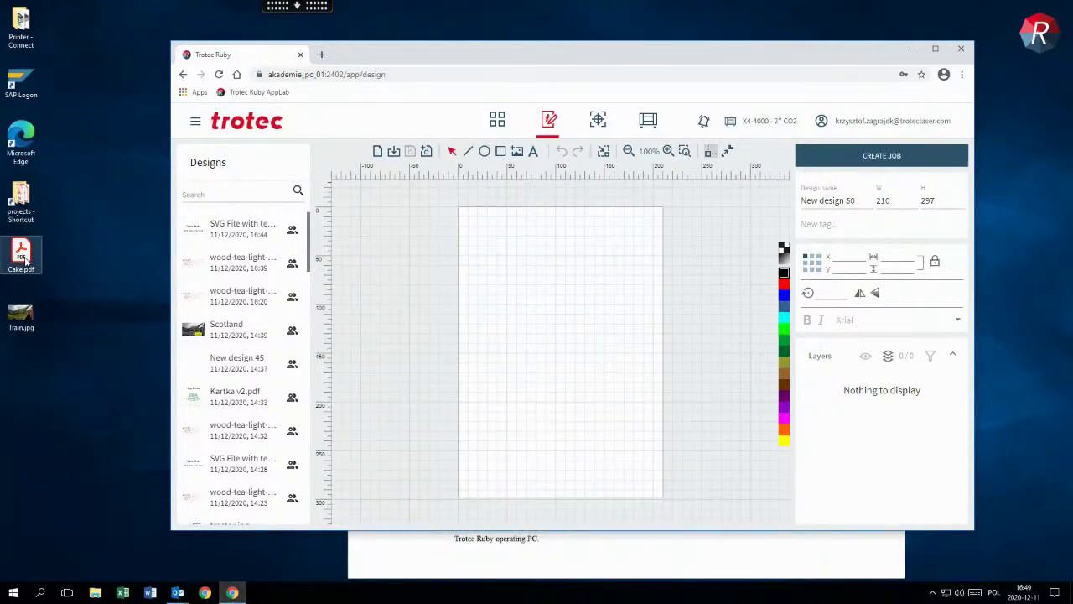
drag(23, 261, 503, 262)
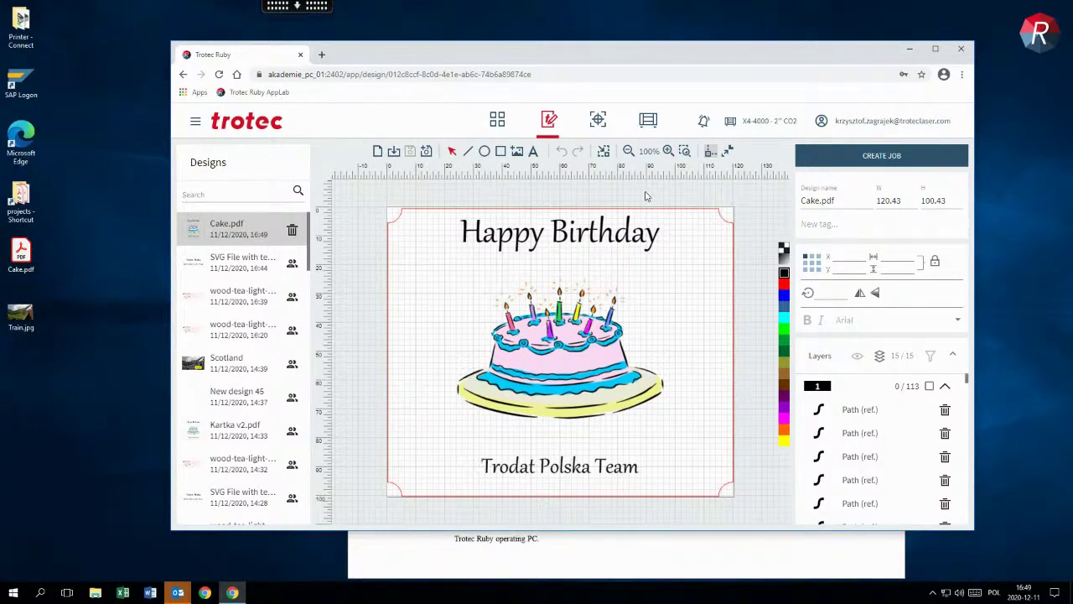
double_click(662, 64)
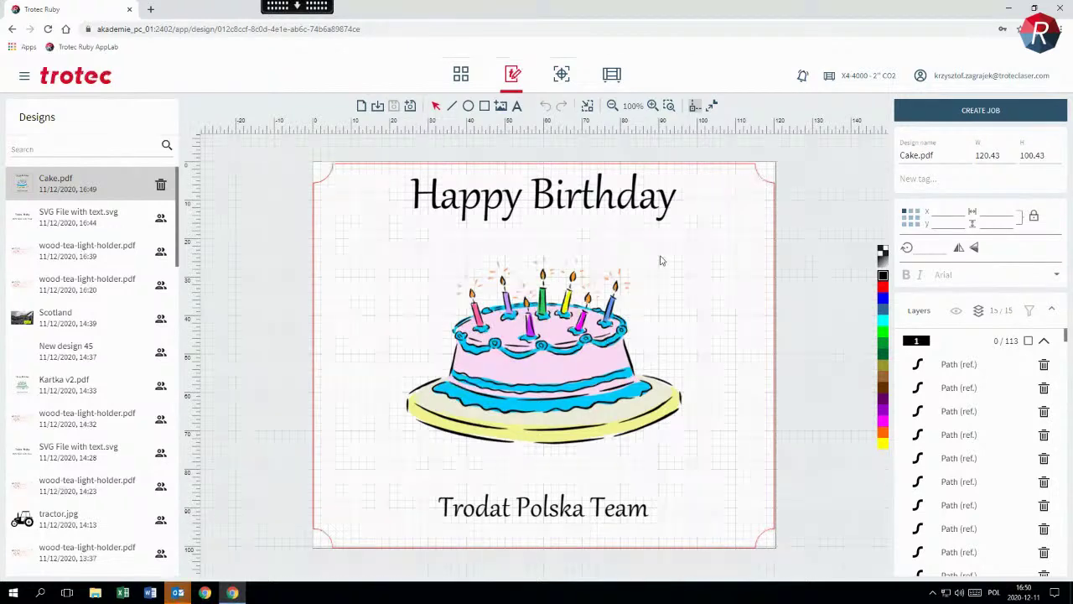
- Collapse the largest colour groups in Cake.pdf's layer list and examine which layer colours carry a warning mark
click(1043, 341)
click(1044, 366)
scroll(1044, 388, down, 3)
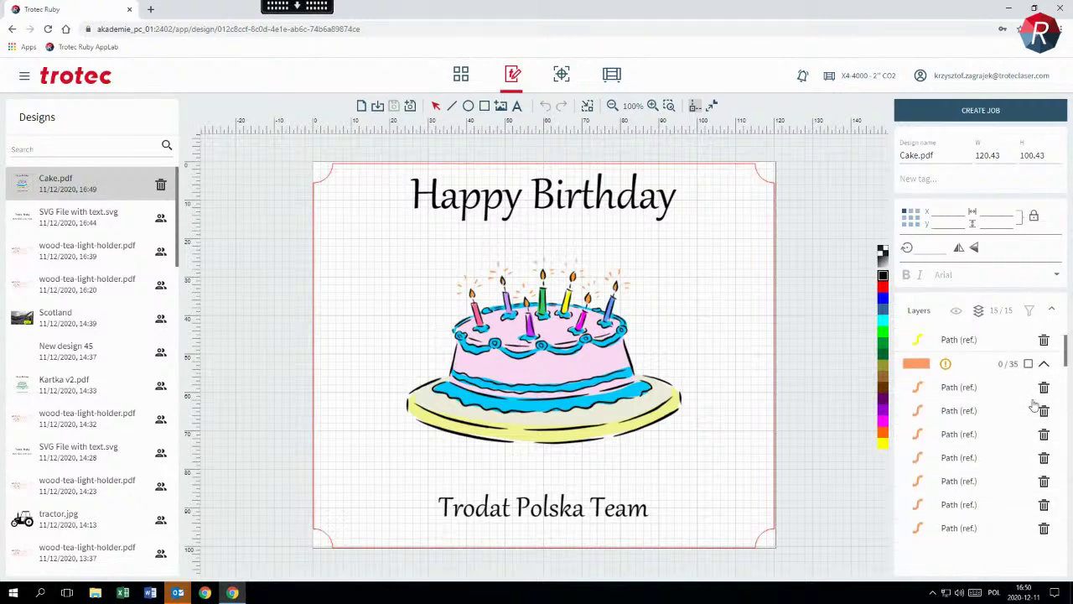
scroll(1046, 369, up, 1)
click(1043, 362)
click(1044, 386)
click(1044, 412)
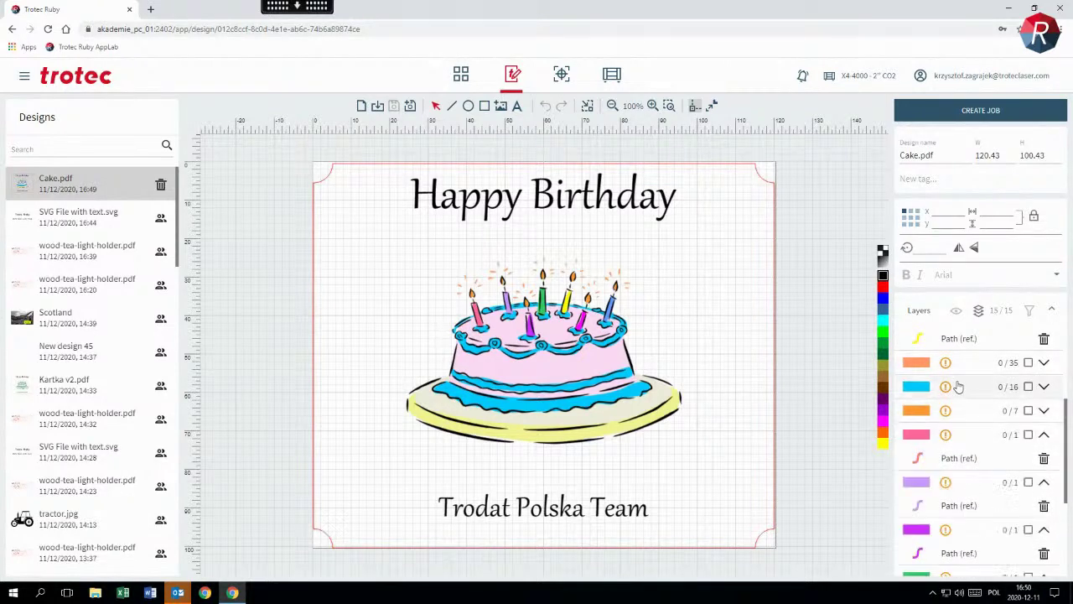
mouse_move(947, 484)
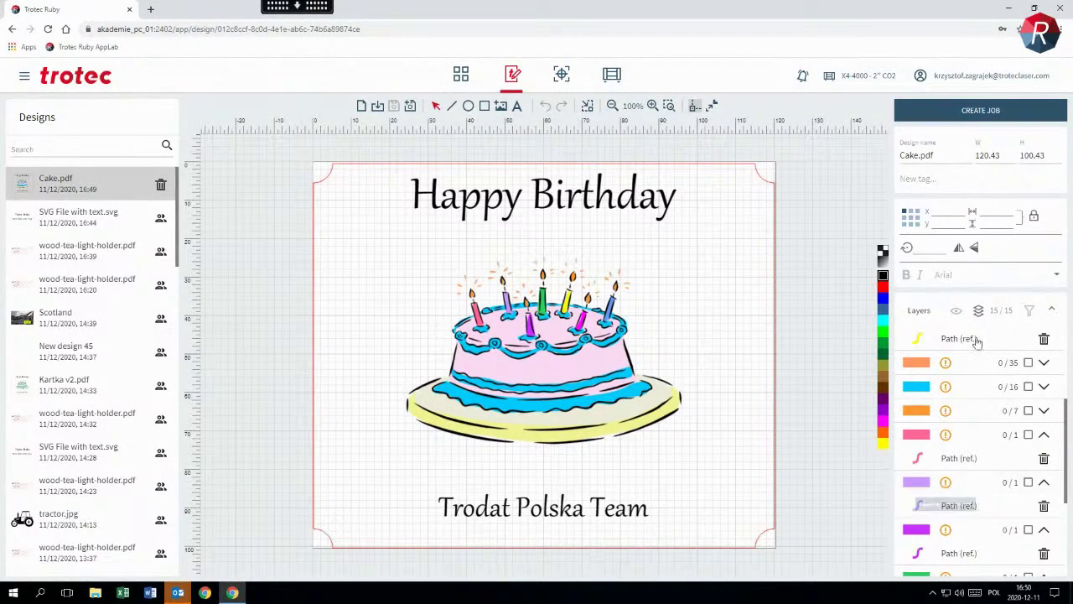
- Hide the red #FF0000 layer and convert the whole cake illustration to grayscale
click(1031, 312)
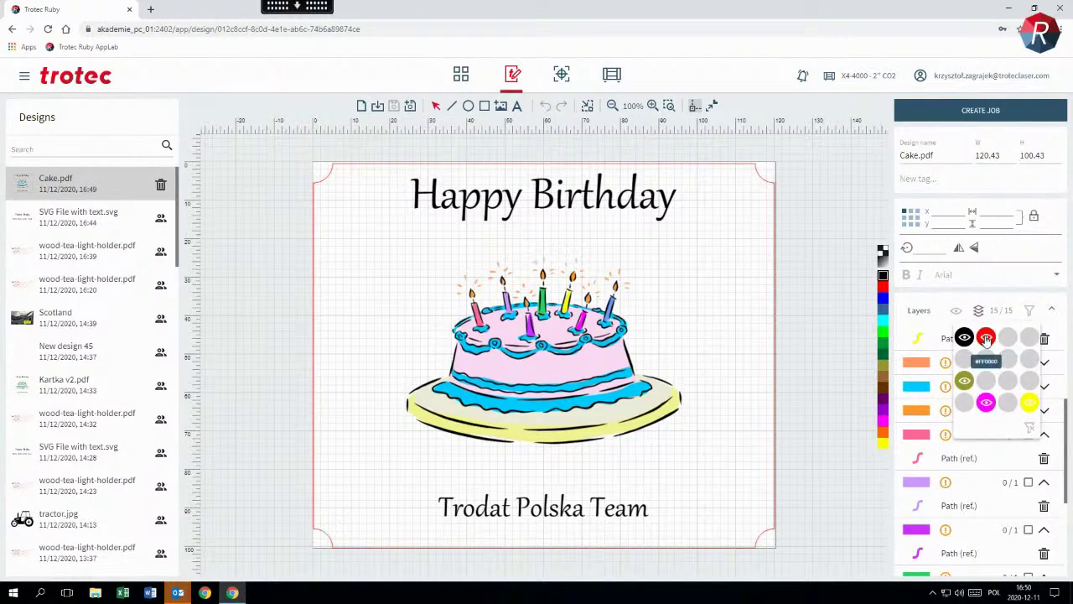
click(987, 338)
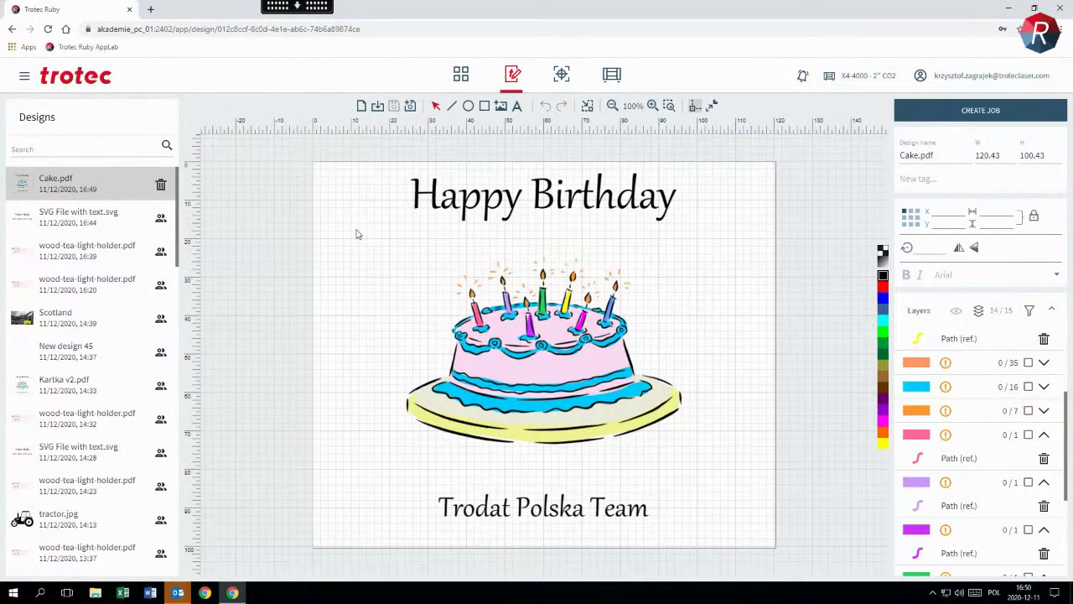
drag(351, 244, 733, 472)
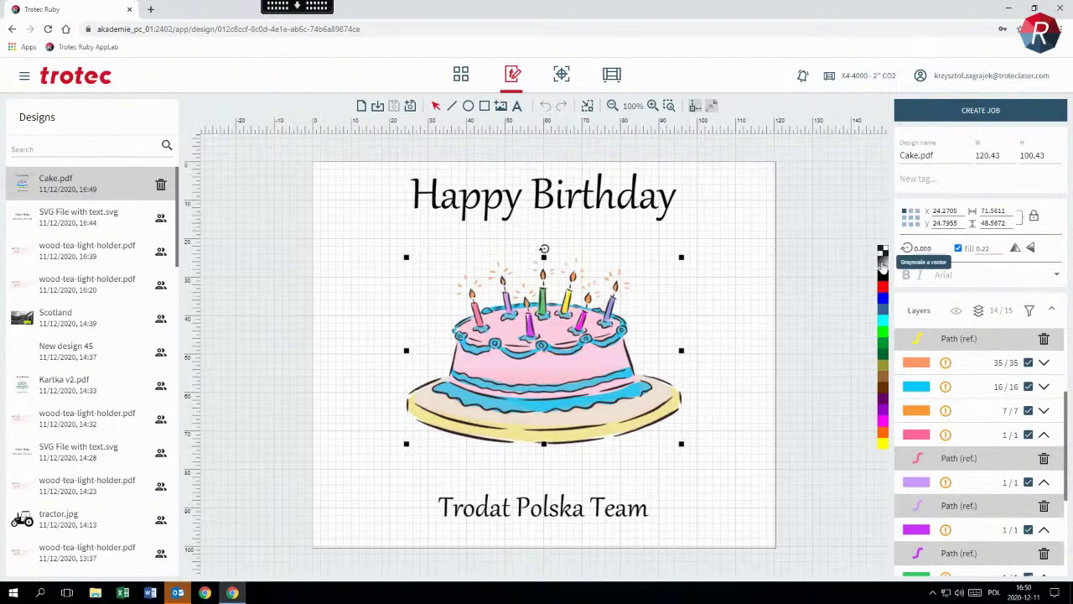
click(882, 261)
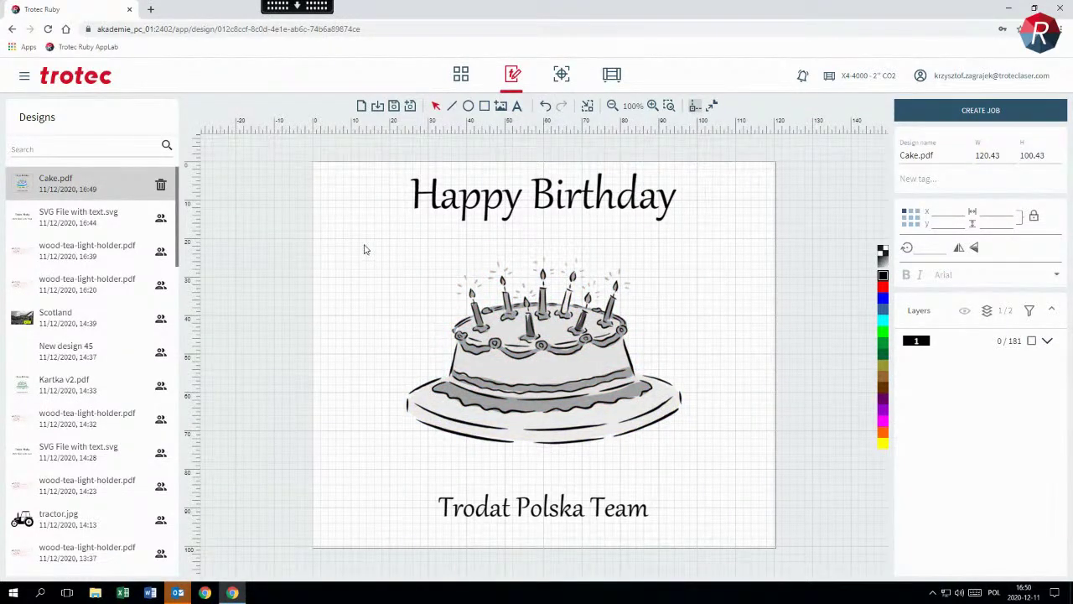
- Assign the whole cake illustration to the dark green colour of layer 8 and deselect it
drag(364, 249, 715, 471)
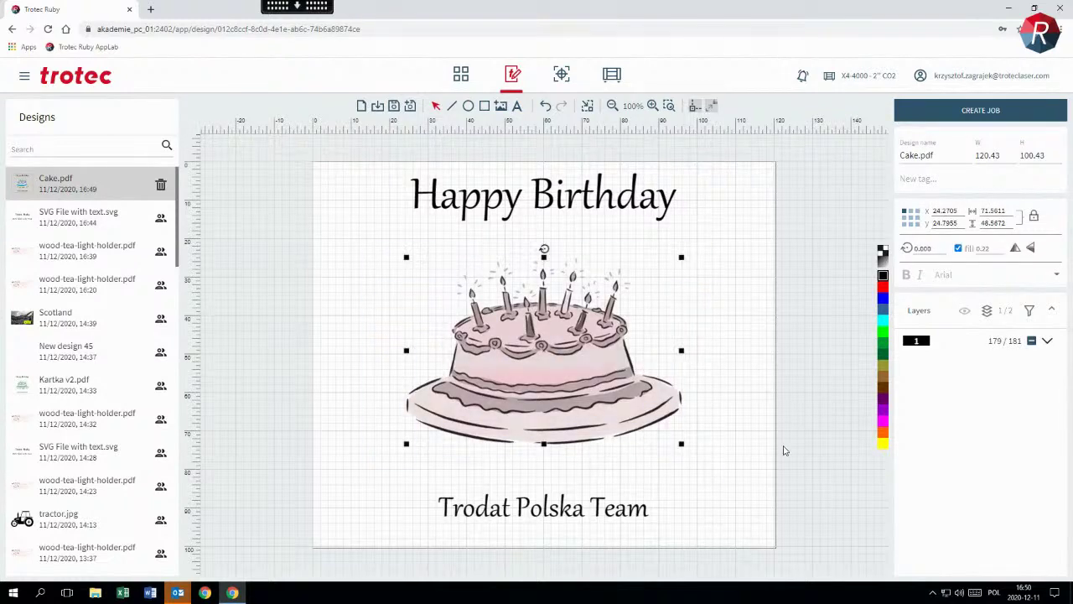
click(882, 356)
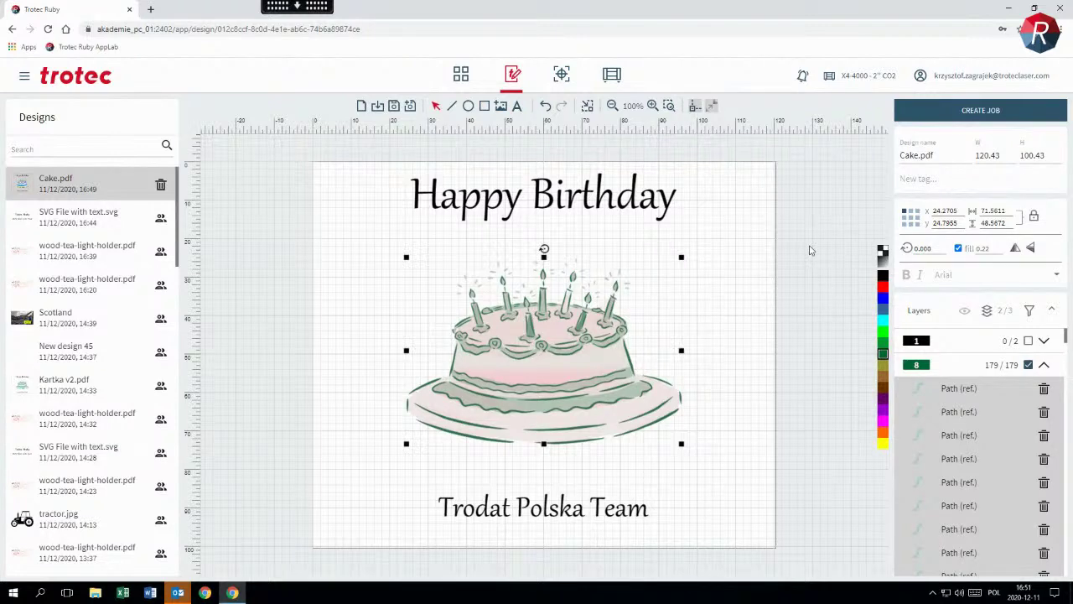
click(810, 250)
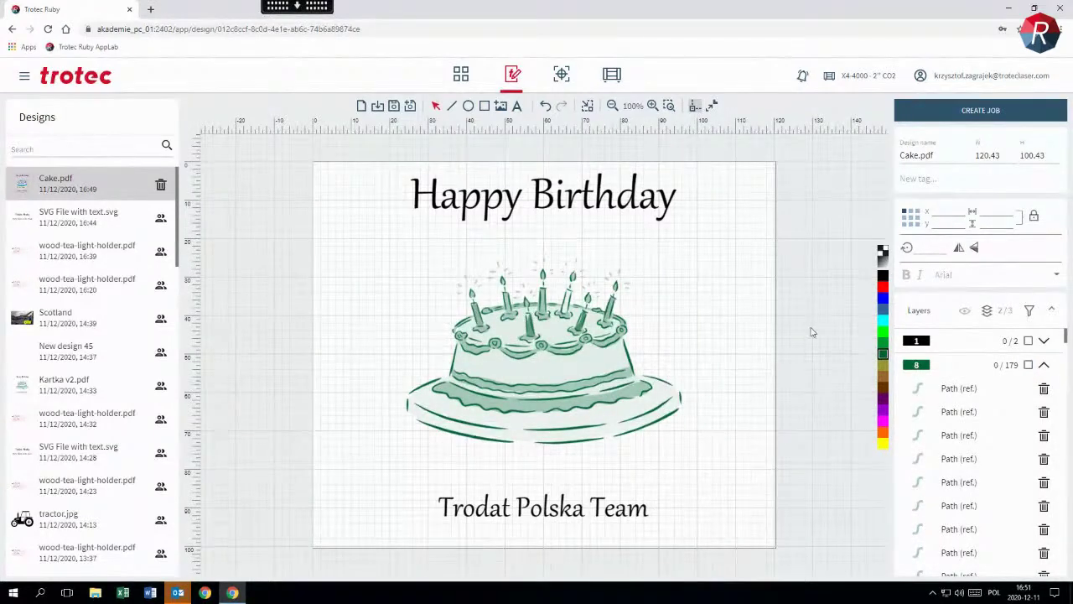
- Show the red #FF0000 layer with the cut outline again and close the layer filter
click(1029, 312)
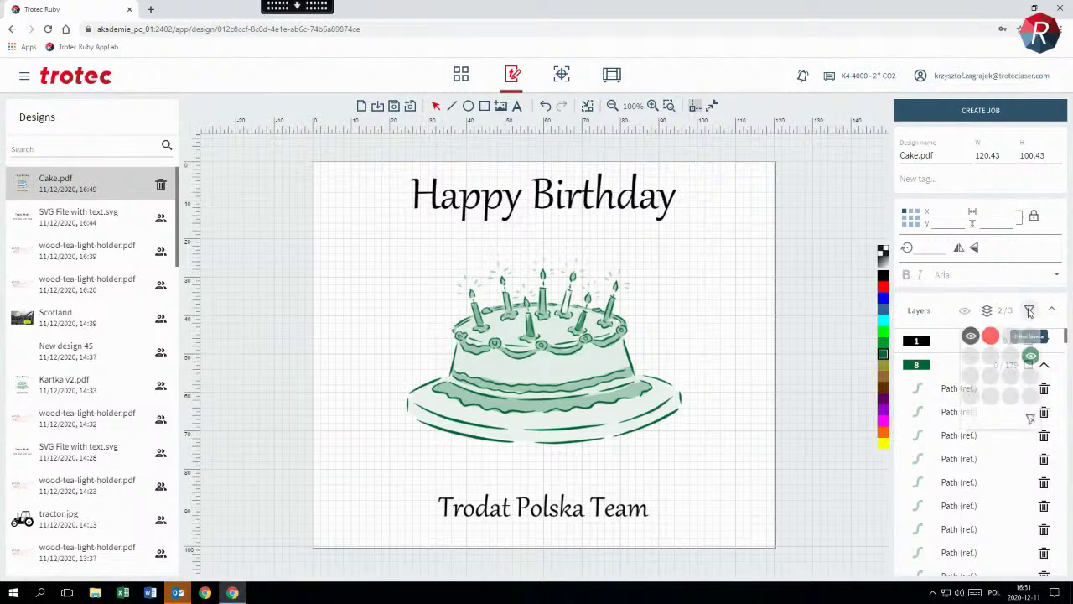
click(985, 338)
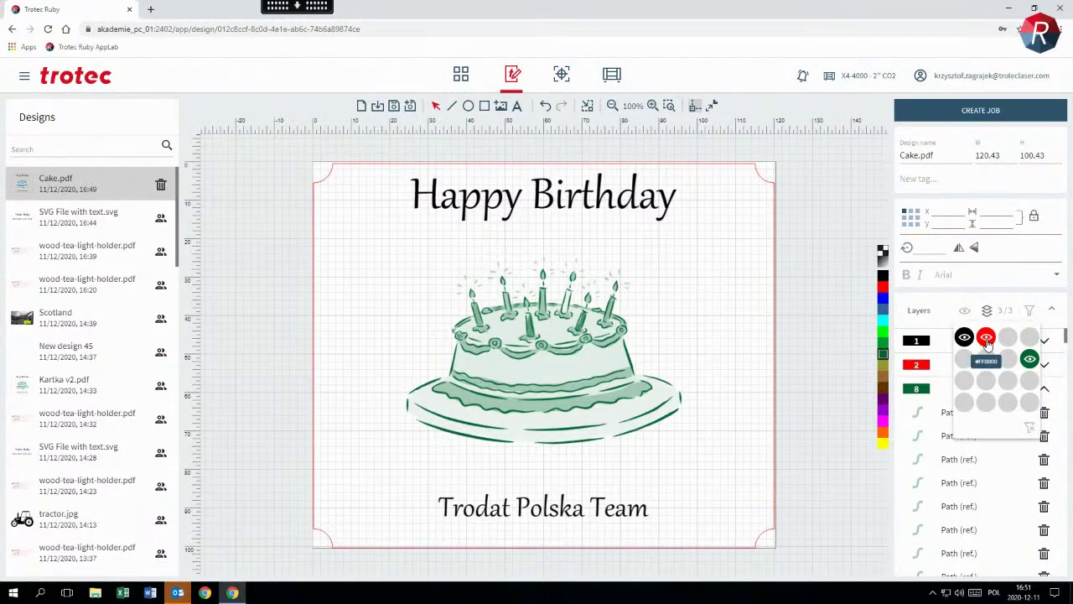
click(850, 189)
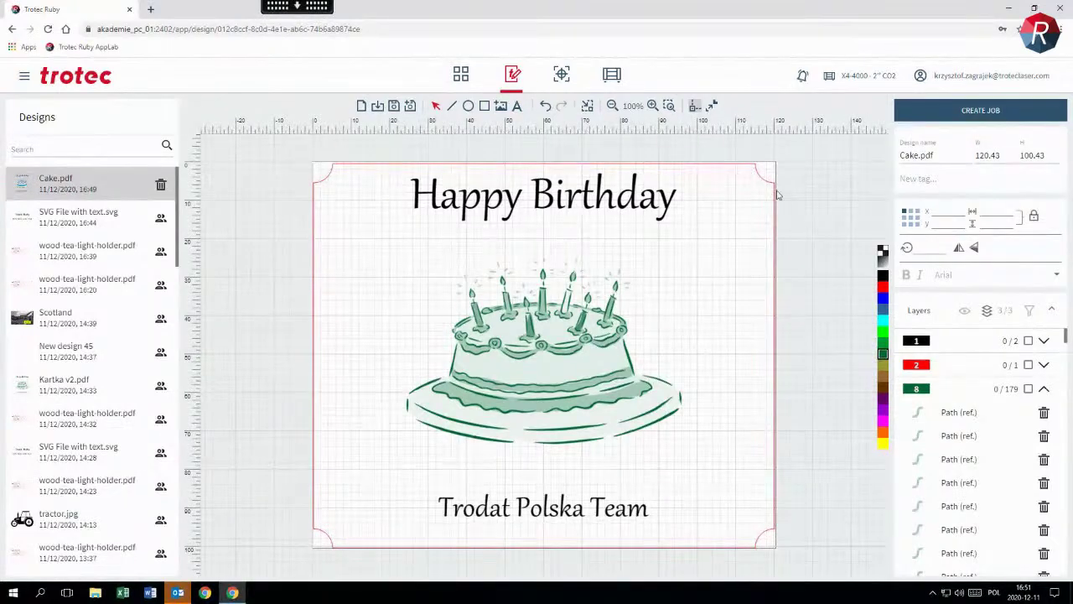
- Fit the page size to the artwork and save the design under the name Cake
click(587, 107)
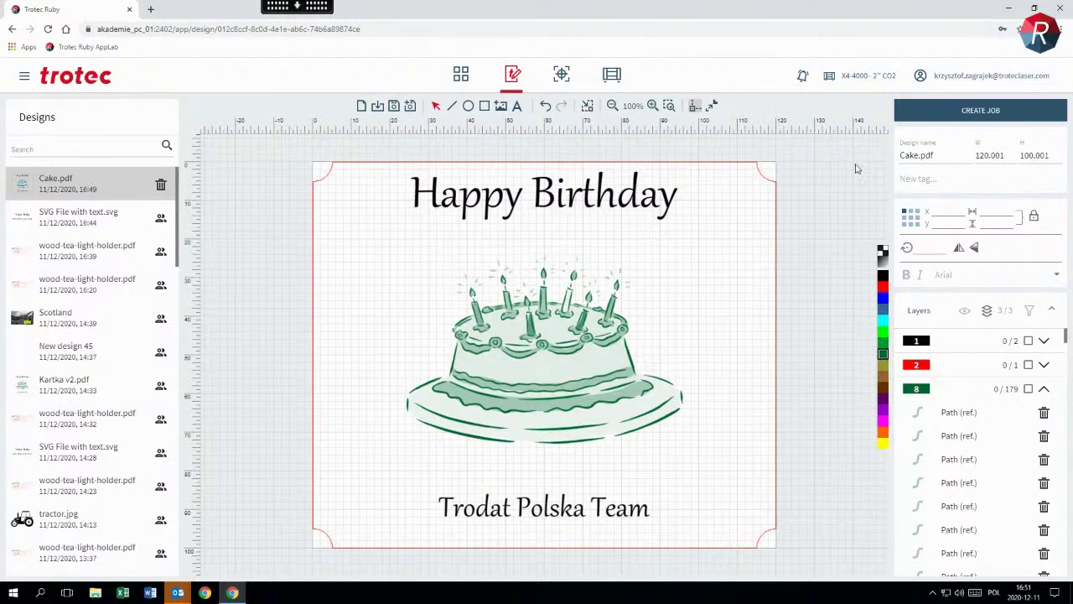
click(937, 155)
click(393, 106)
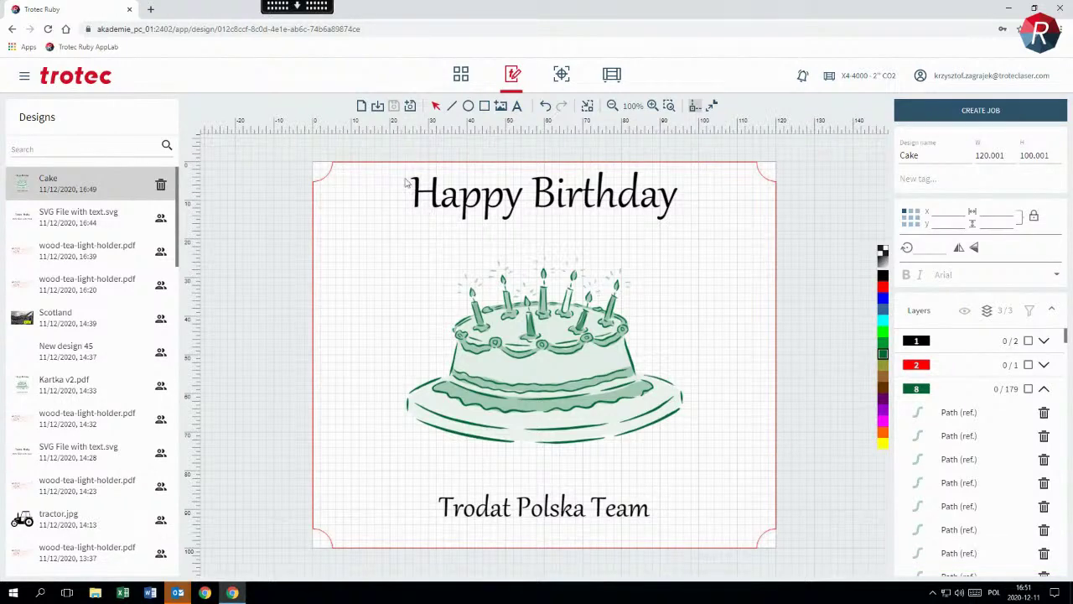
- Create a new design, import Train.jpg from the desktop into the workspace and maximize the browser window
click(360, 107)
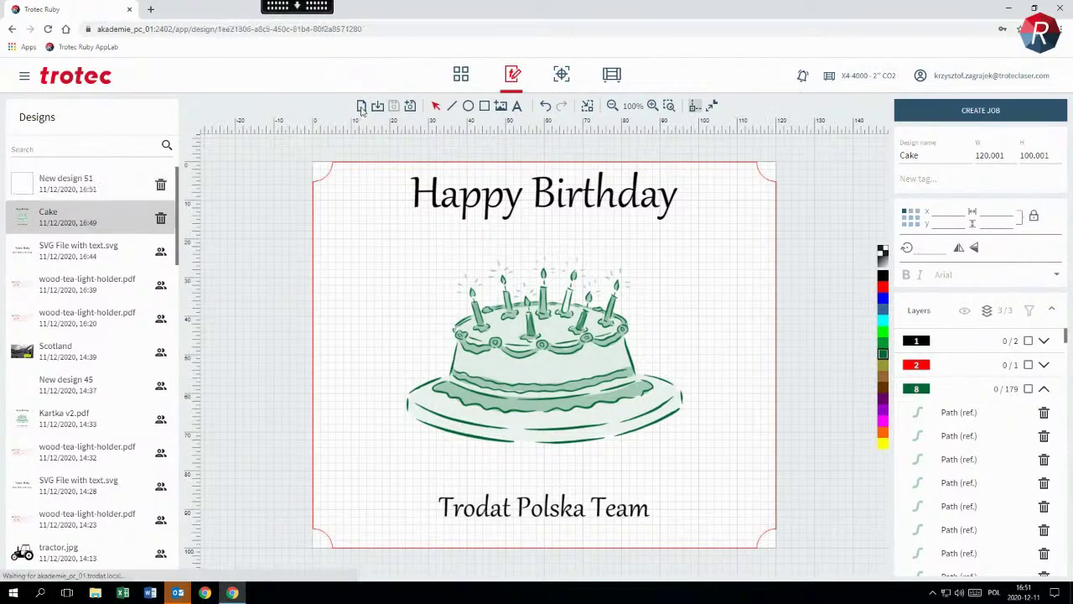
drag(414, 29, 576, 67)
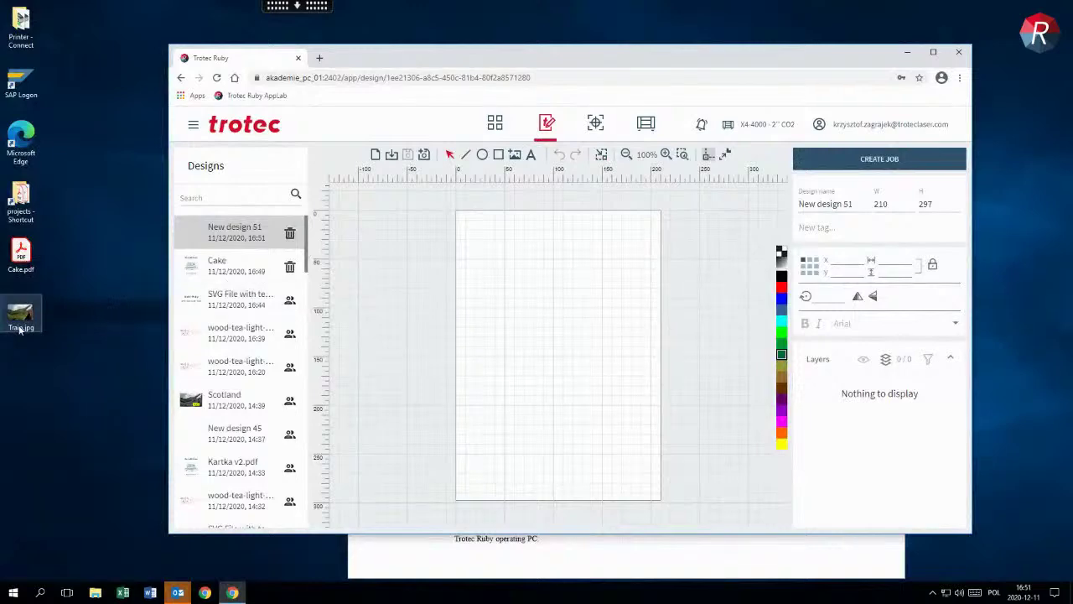
drag(21, 322, 508, 307)
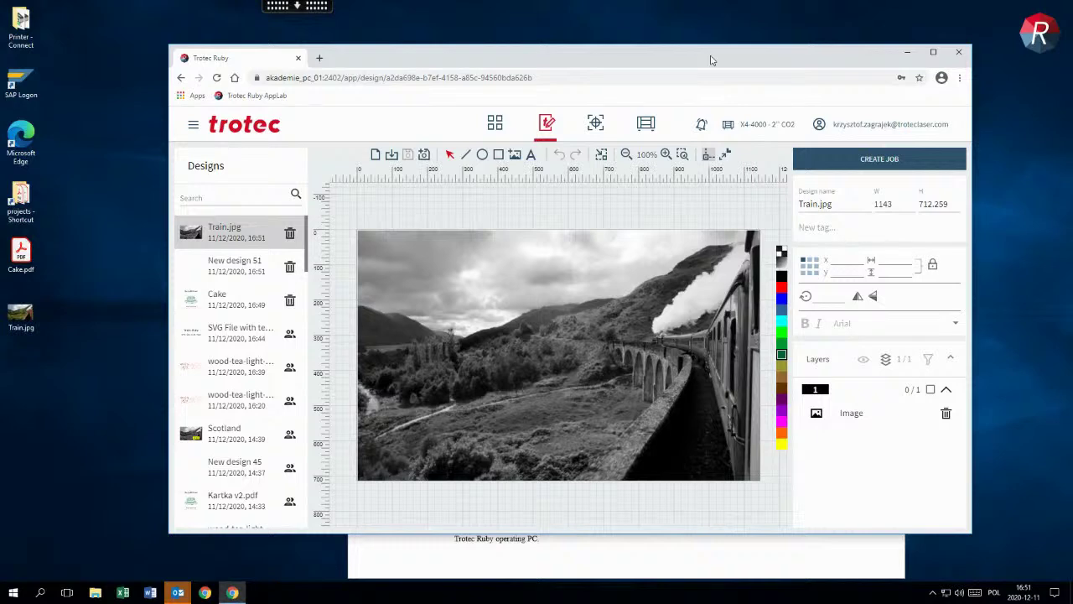
double_click(710, 59)
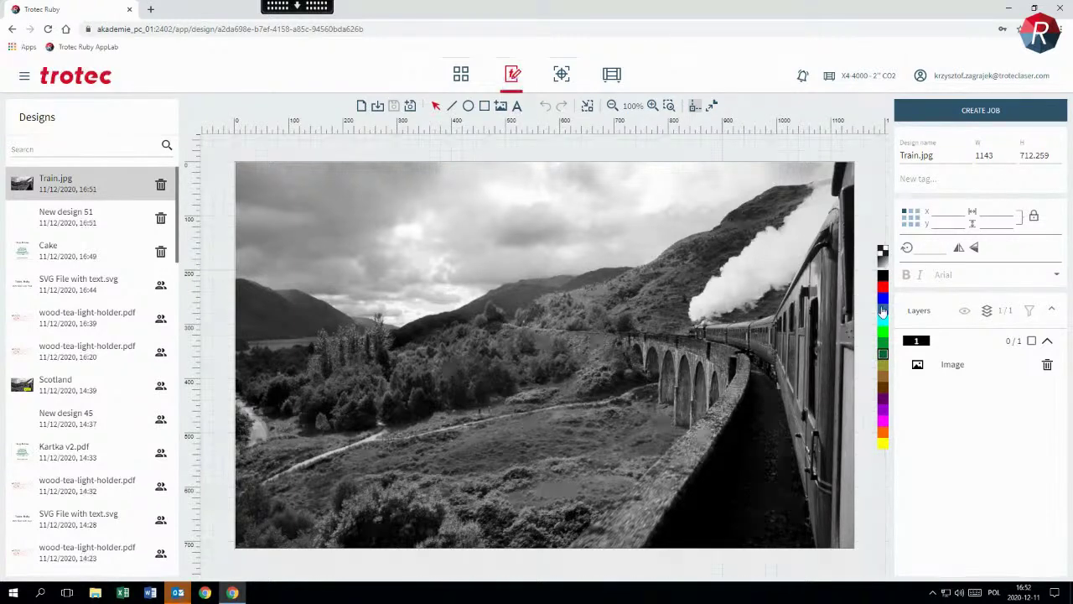
- Add a first name in capitals as red text, scale it to about 223 × 63 and place it over the image's dark track bed
click(516, 107)
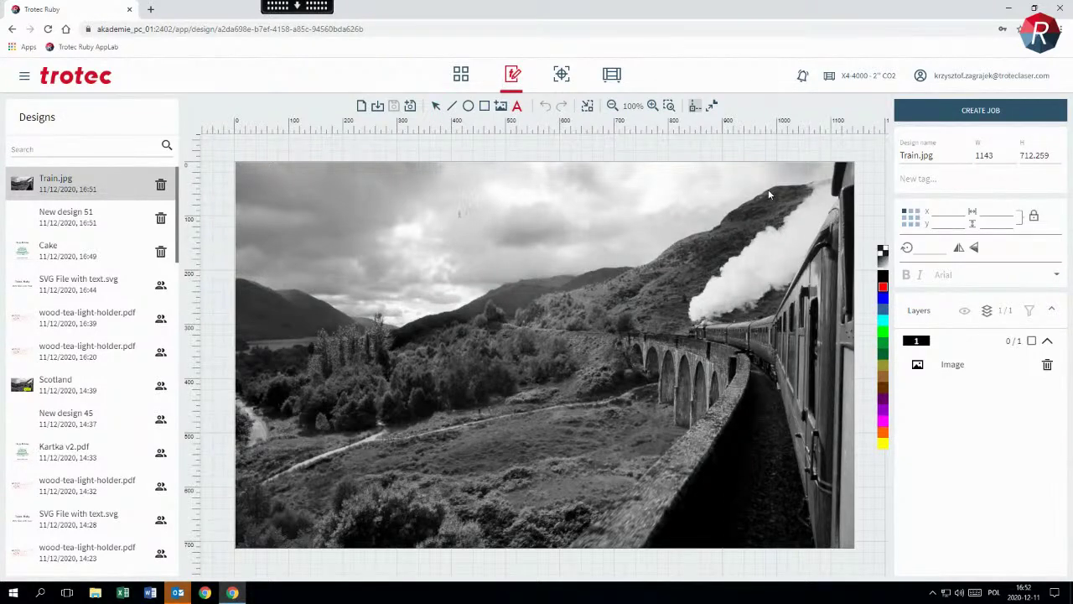
click(557, 225)
scroll(467, 233, up, 1)
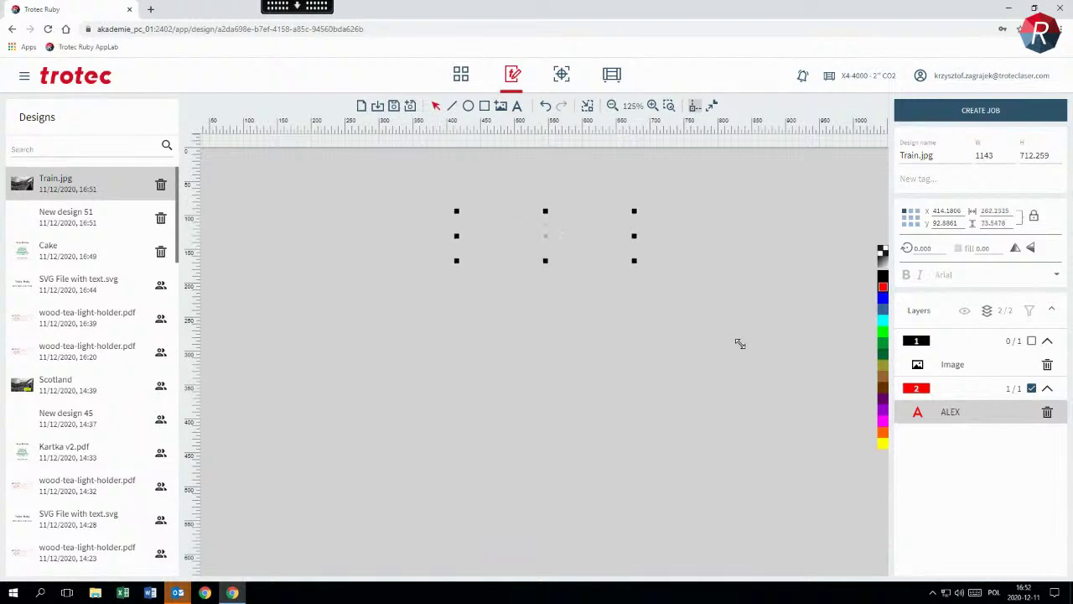
scroll(711, 358, down, 1)
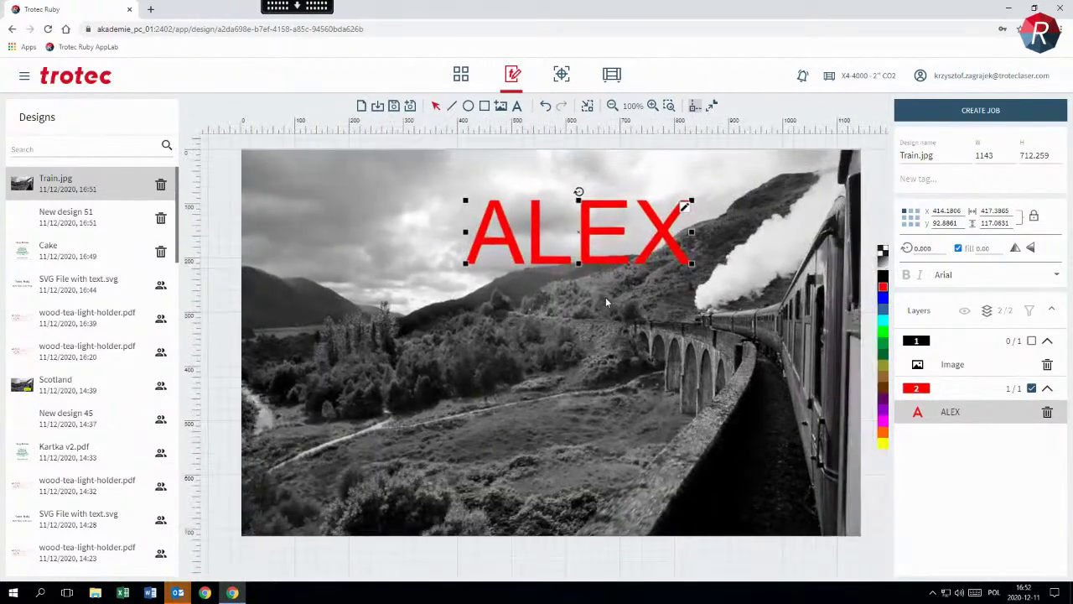
drag(635, 262, 584, 233)
drag(487, 218, 679, 479)
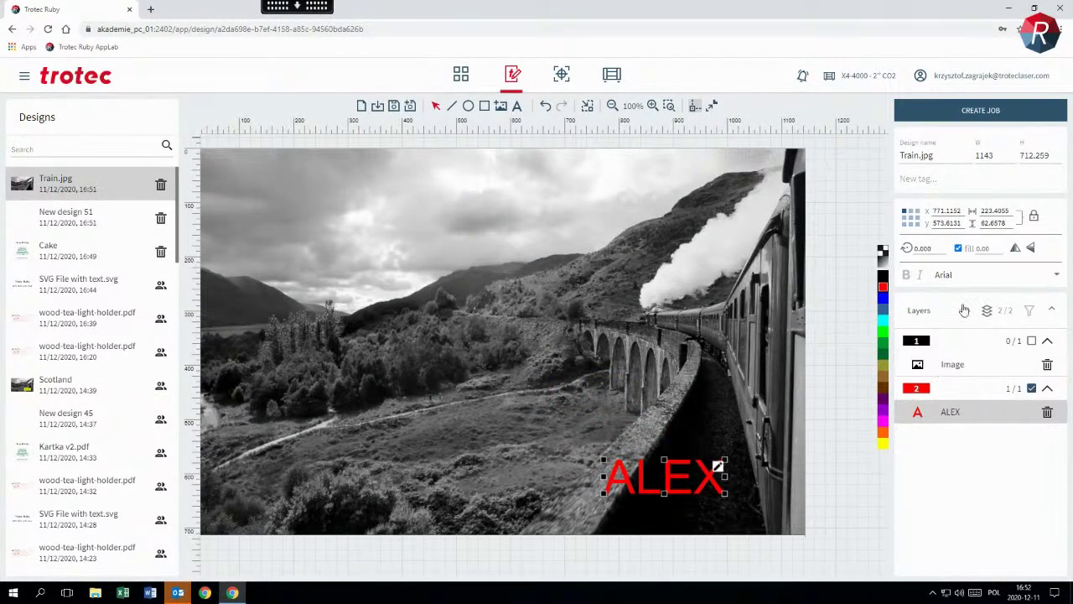
- Set the name text's font to Berlin Sans FB, recolour it black and deselect it
click(970, 277)
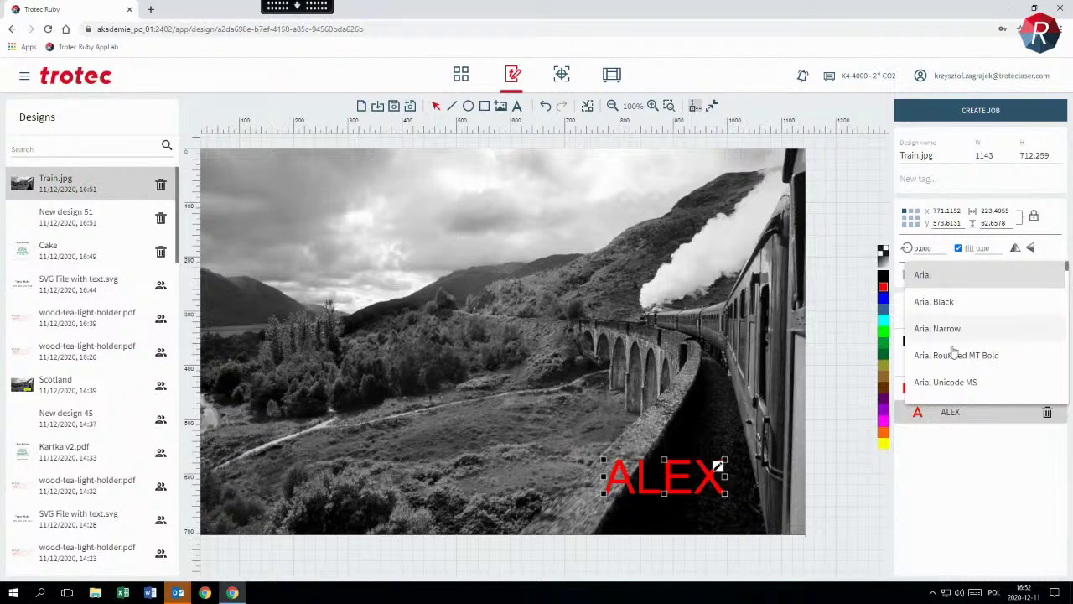
scroll(954, 355, down, 3)
scroll(968, 328, down, 1)
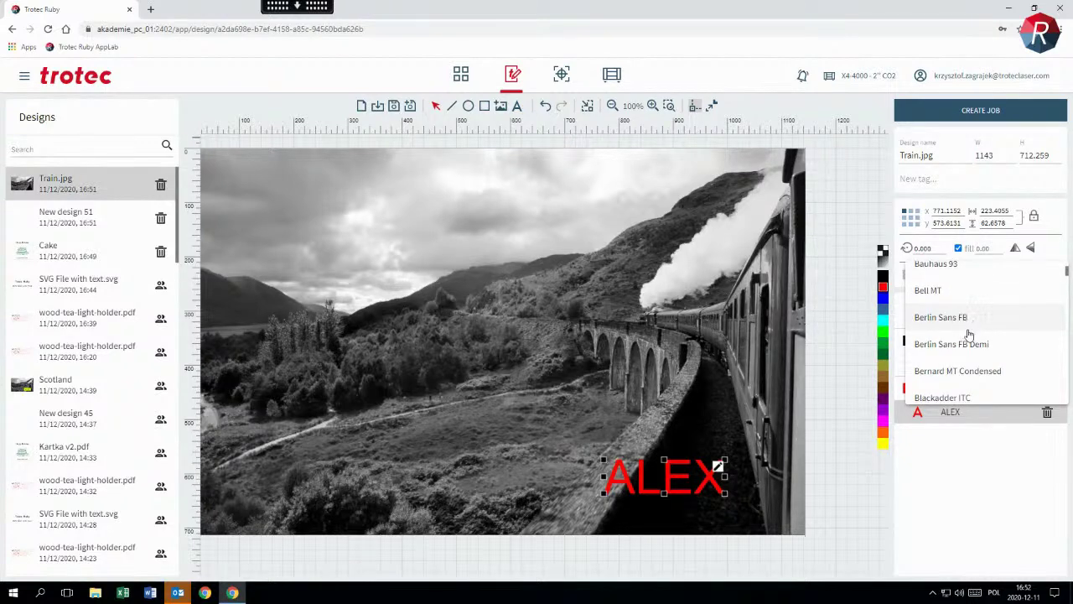
click(968, 318)
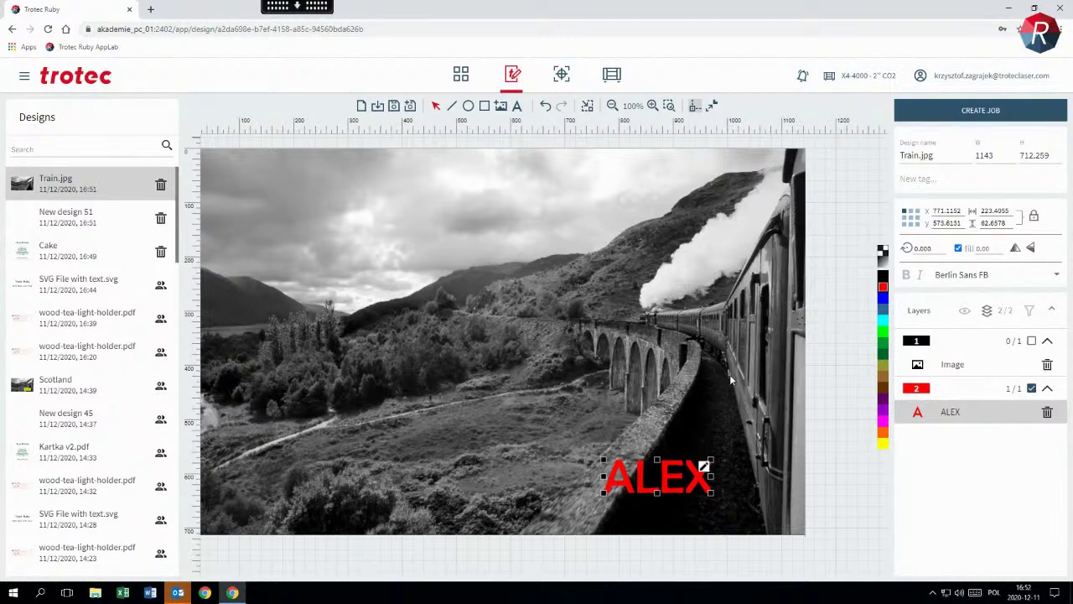
click(882, 276)
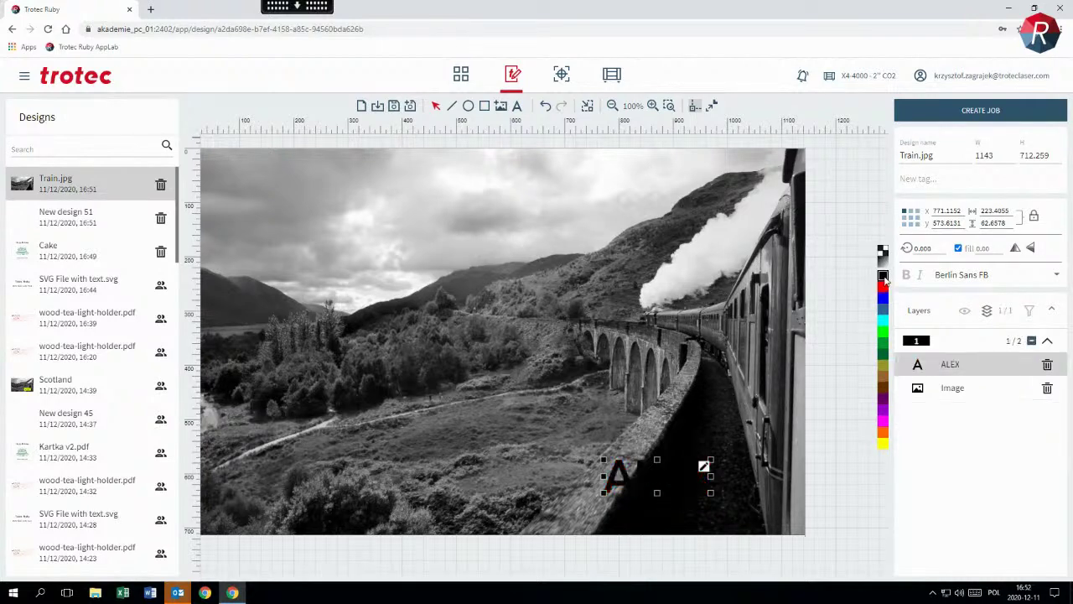
click(845, 228)
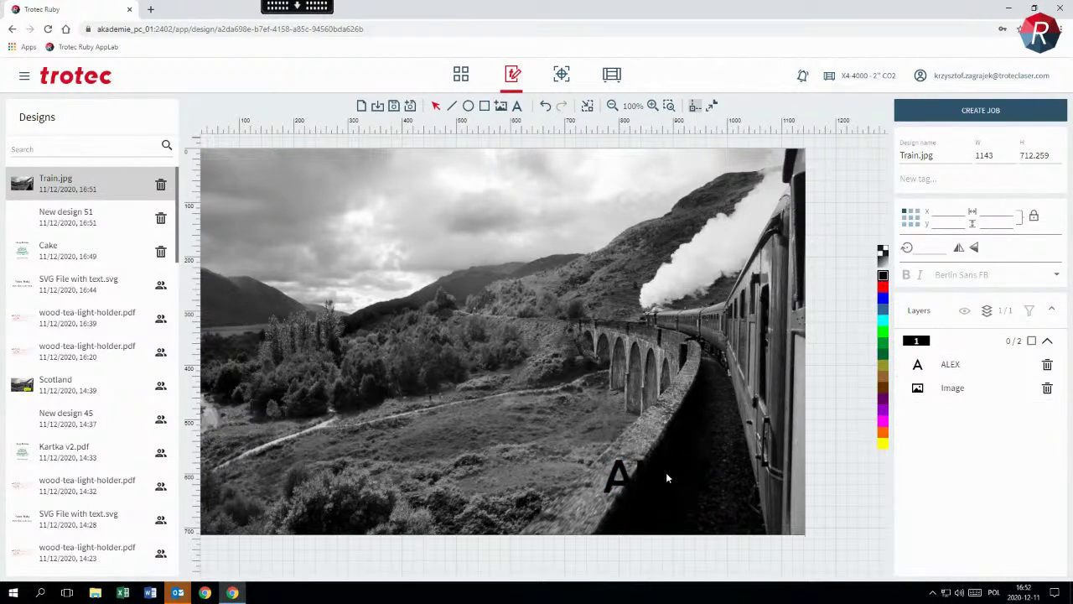
- Draw a yellow rectangle about 322 × 113 over the name text, fill it and deselect it
click(485, 107)
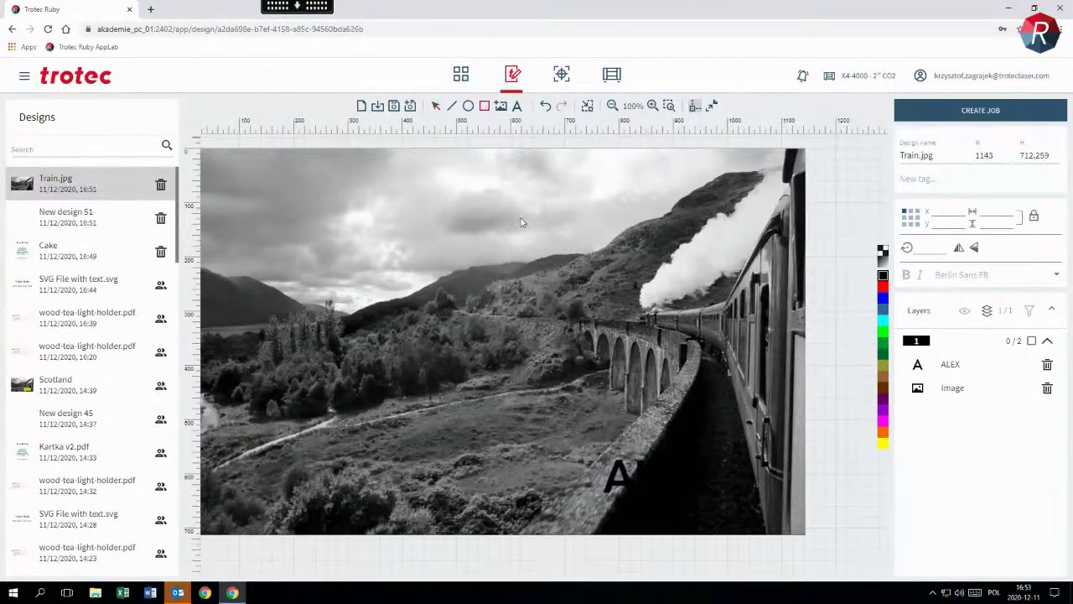
click(884, 444)
drag(566, 446, 739, 506)
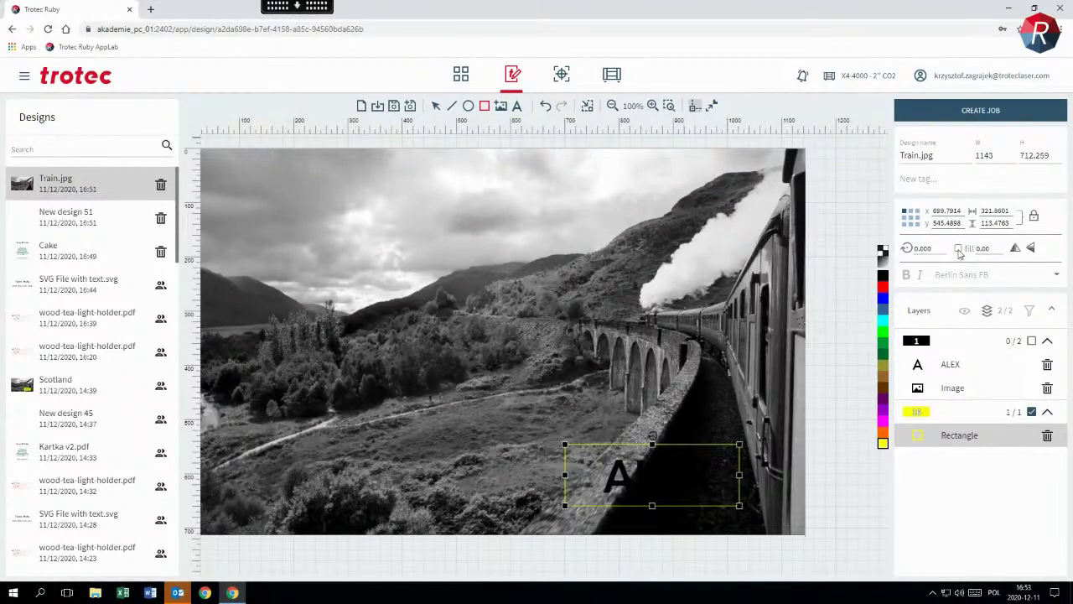
click(958, 248)
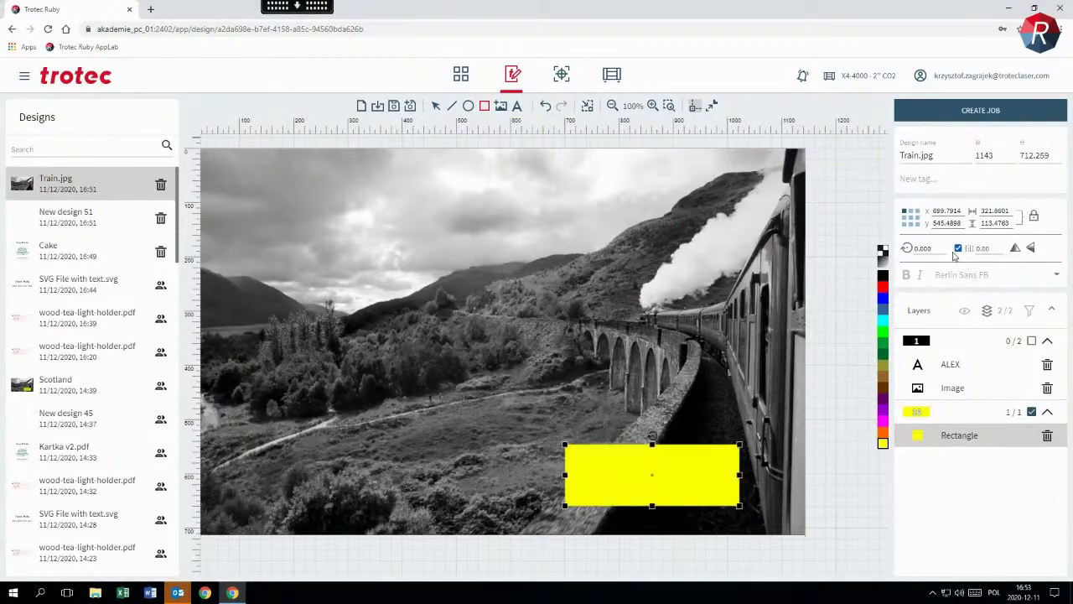
click(846, 208)
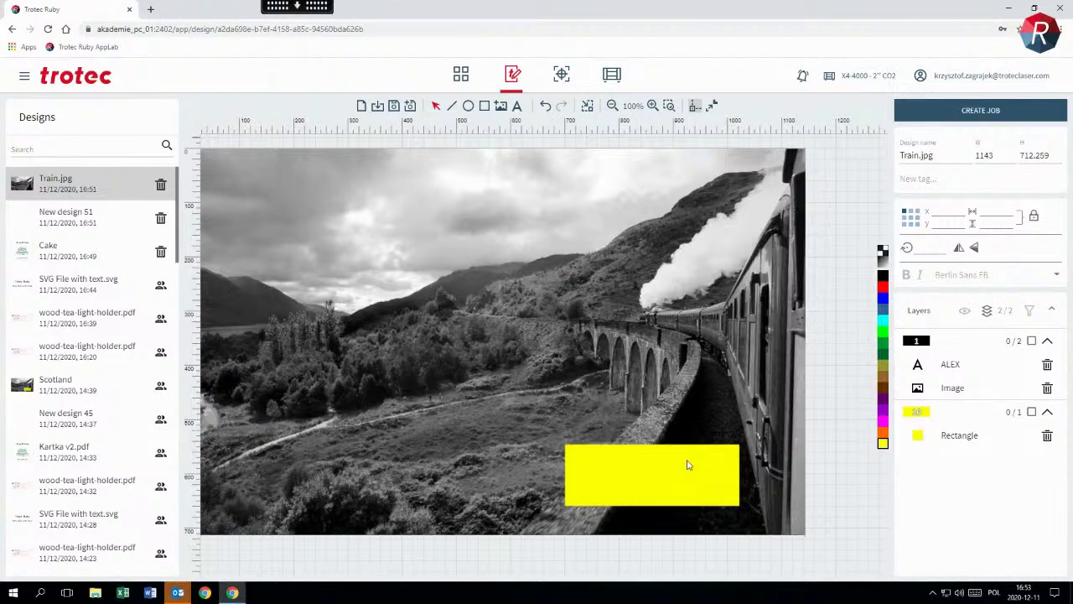
- Try to move the name text above the yellow rectangle in the object order, and reload the page without saving
click(988, 314)
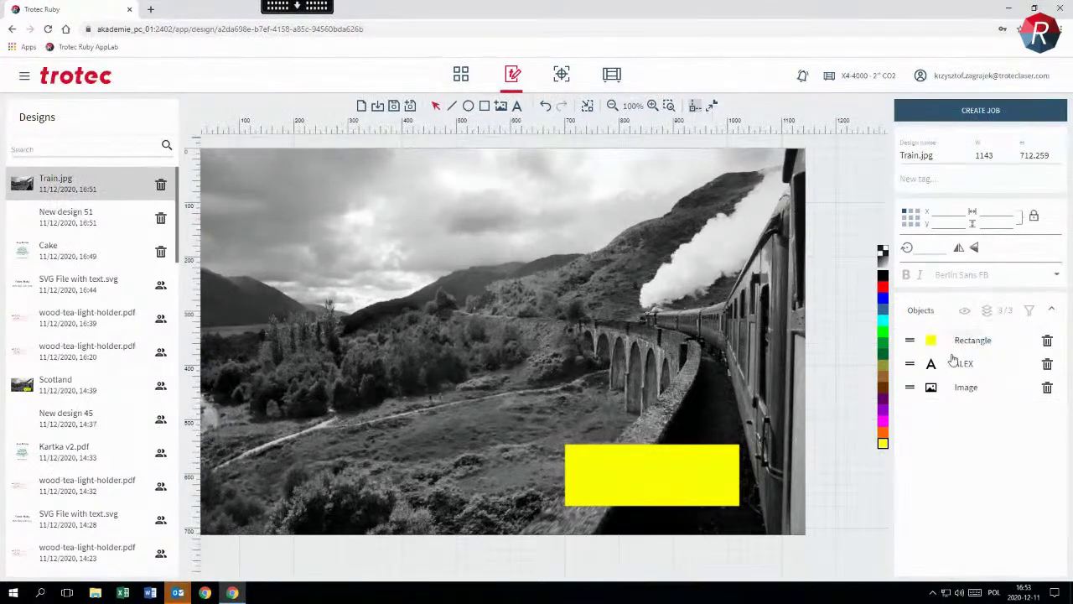
mouse_move(910, 363)
mouse_down()
mouse_move(910, 335)
mouse_move(911, 360)
mouse_up()
key(F5)
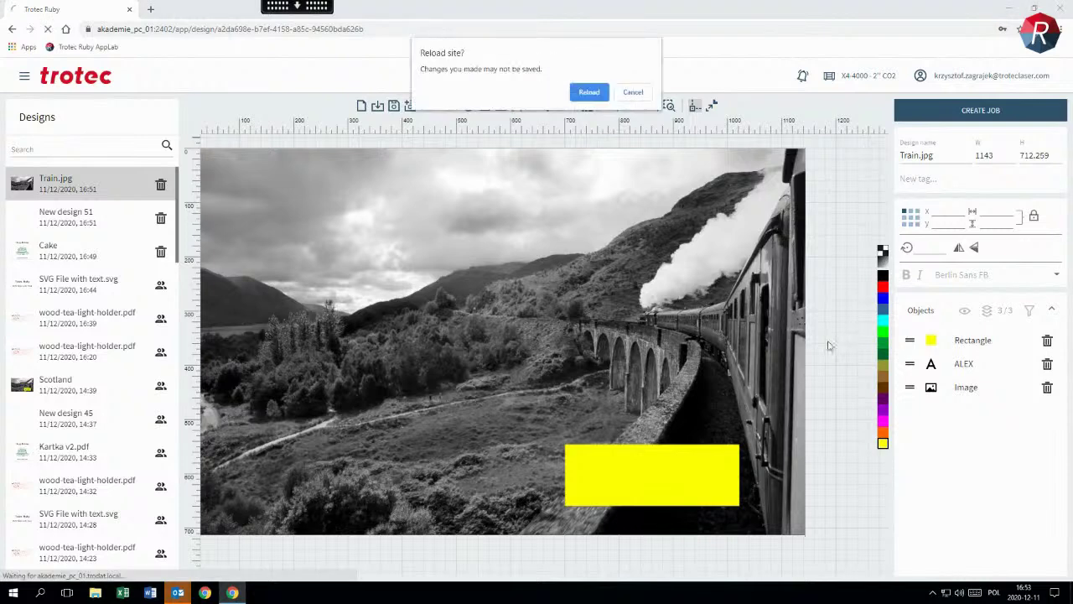
click(590, 93)
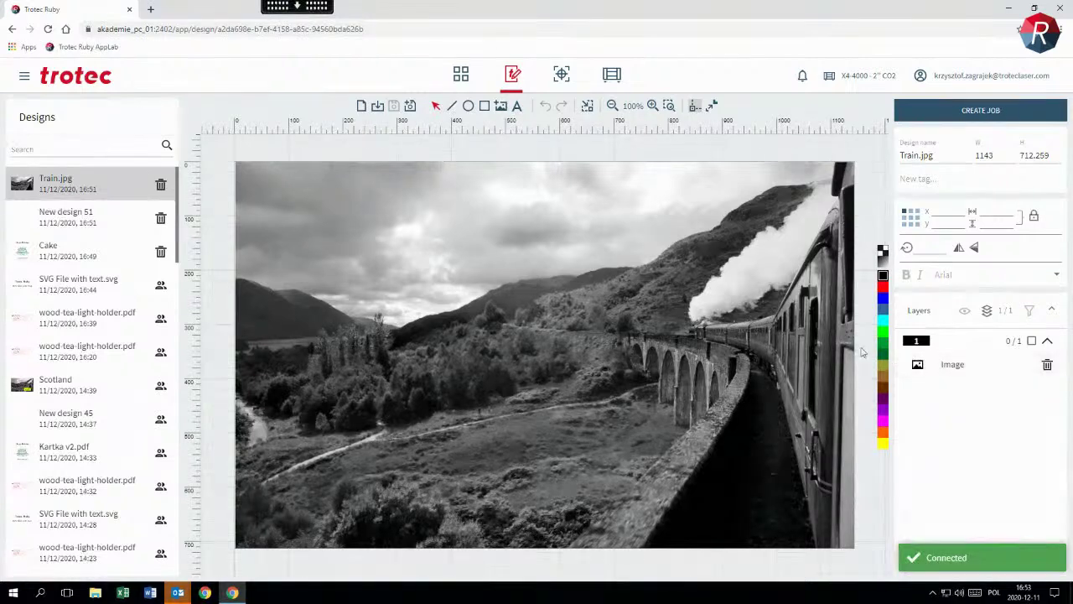
- Draw a yellow rectangle about 279 × 103 over the dark track bed near the image's lower edge and fill it
click(882, 444)
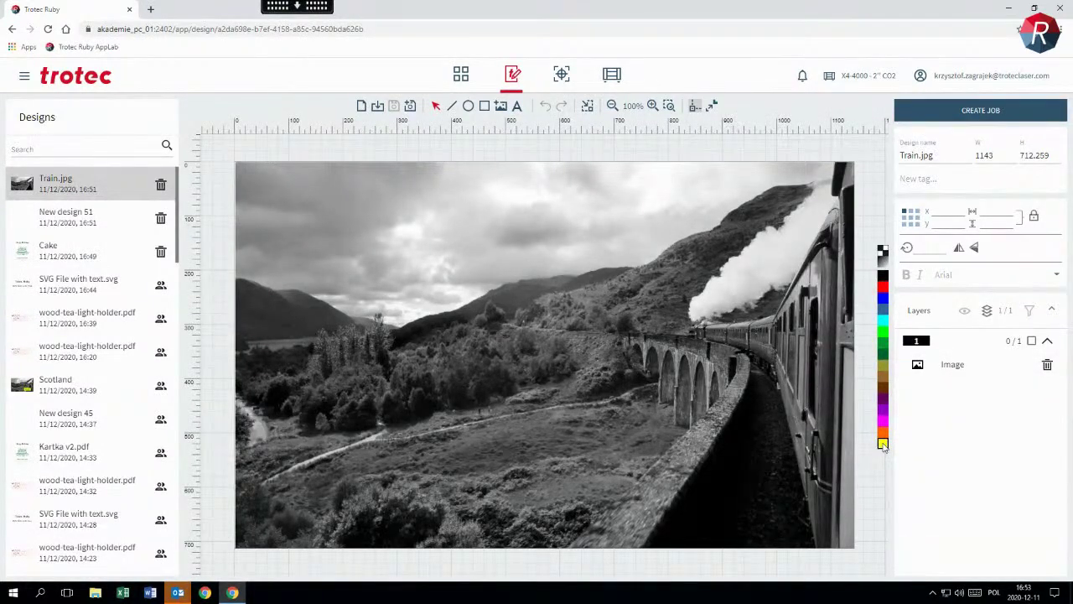
click(486, 106)
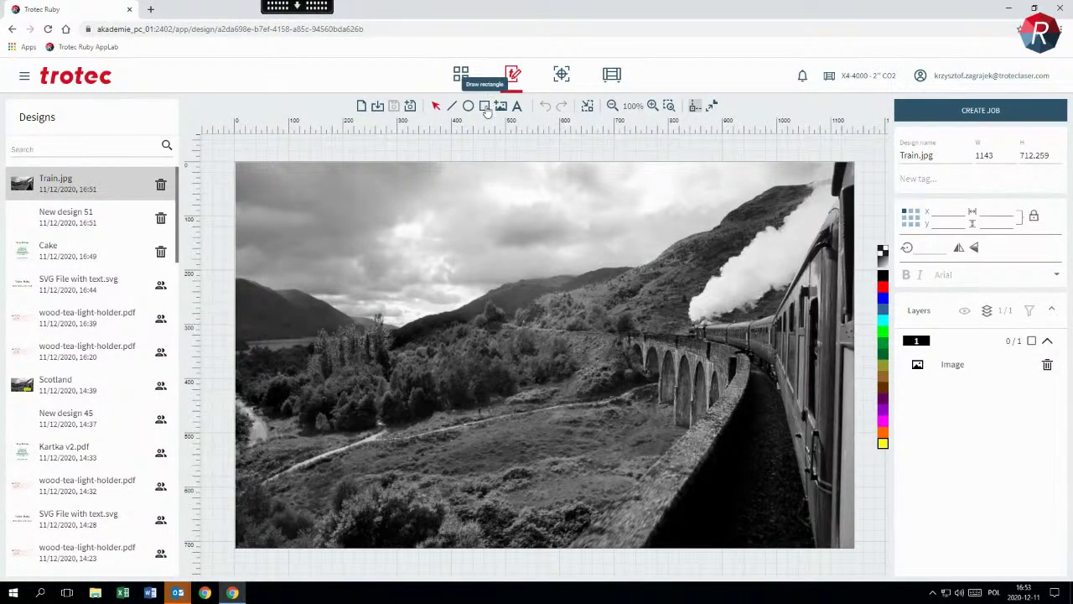
mouse_move(661, 460)
mouse_down()
mouse_move(758, 507)
mouse_move(810, 514)
mouse_up()
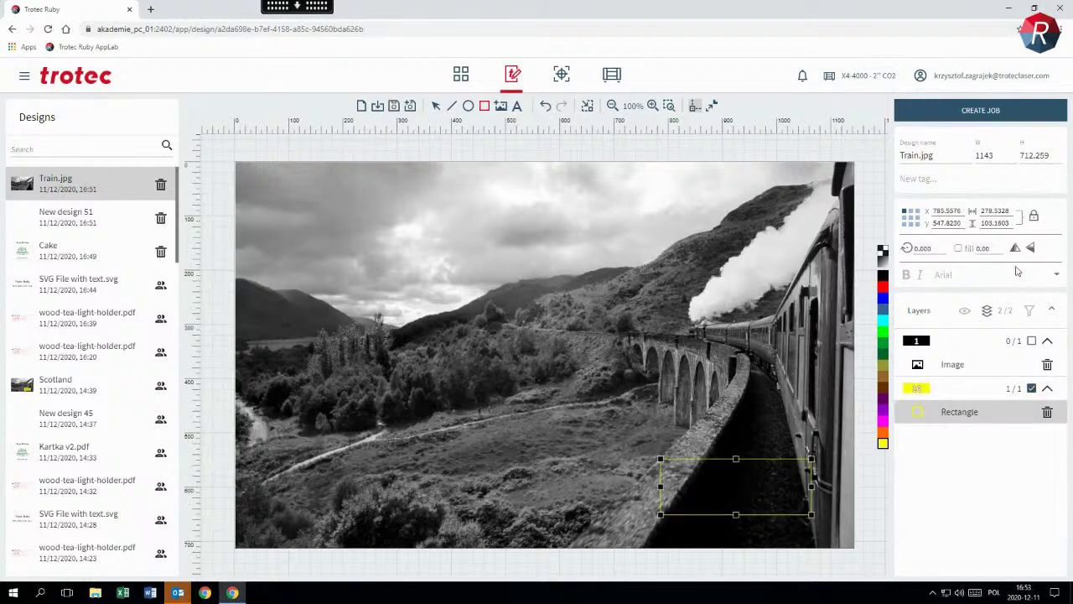
click(958, 248)
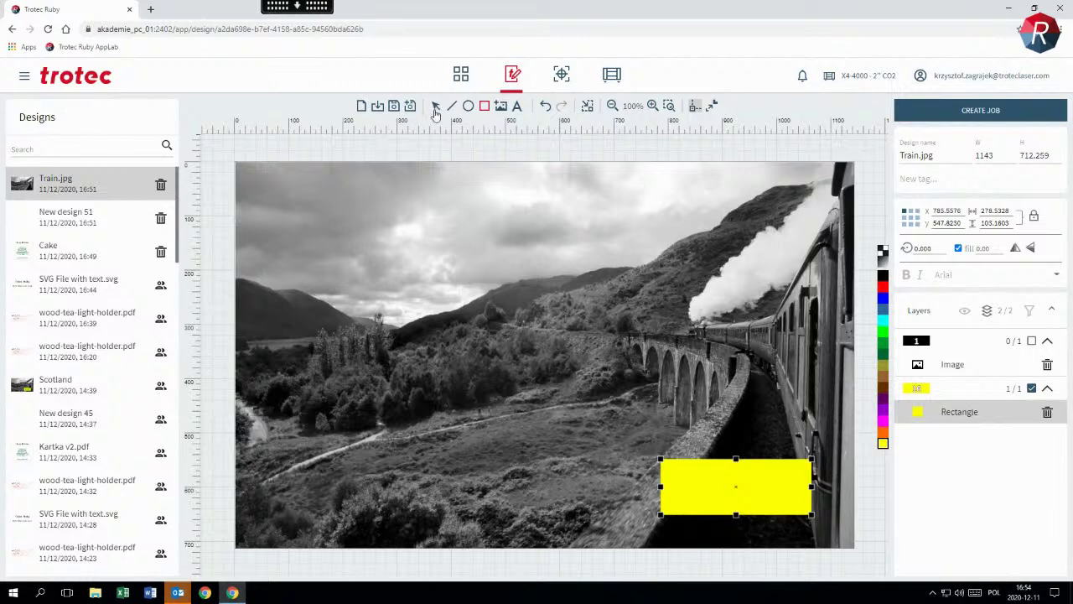
- Add a first name in capitals as black text on the yellow rectangle, about 220 wide, and set its font to Bodoni MT Black
click(519, 108)
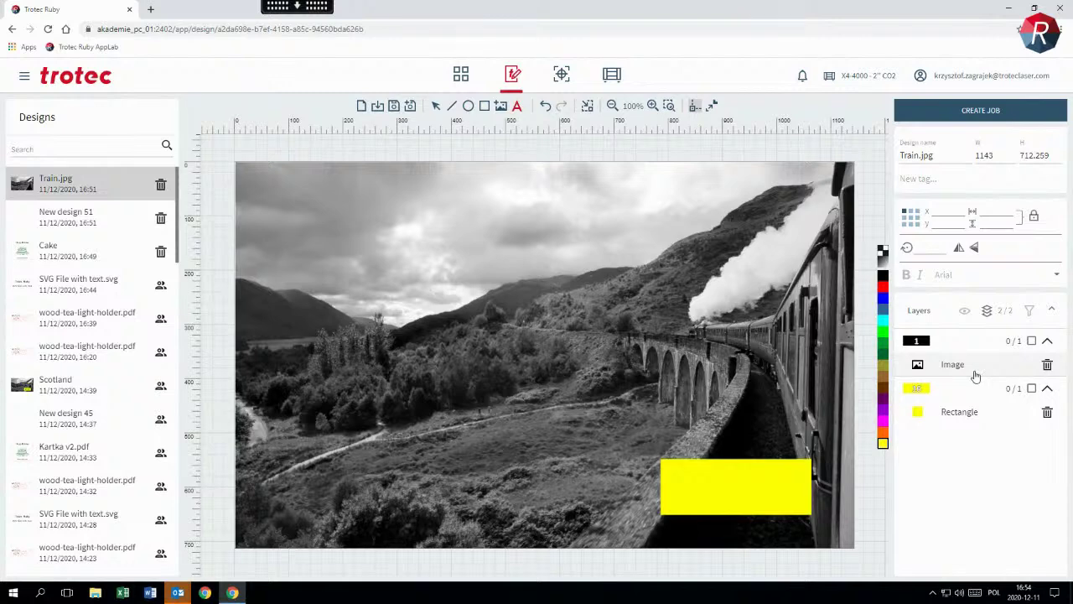
click(883, 275)
drag(697, 490, 755, 480)
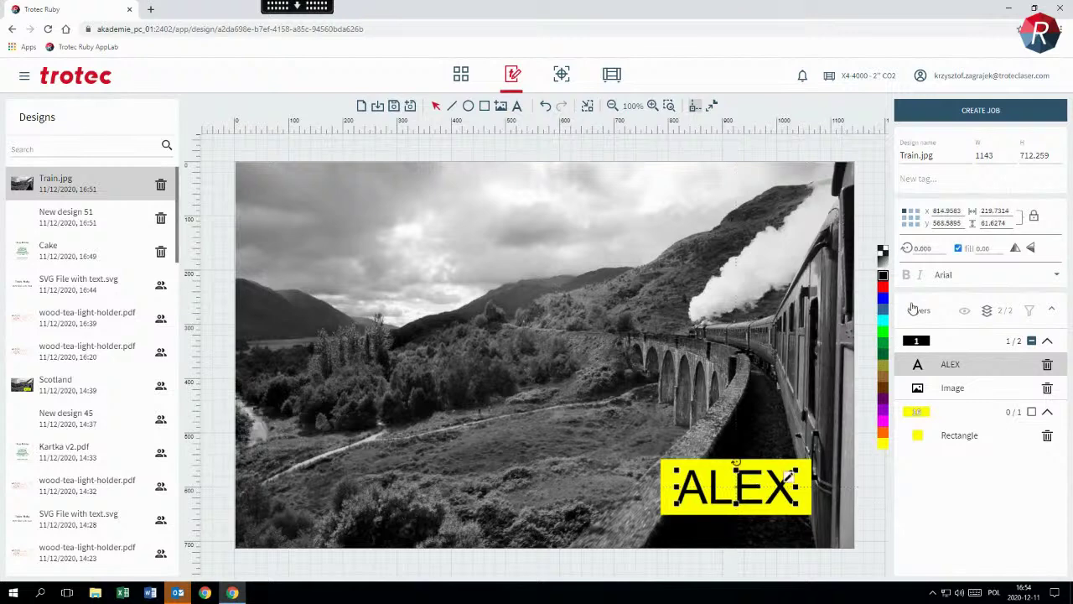
click(949, 278)
scroll(950, 316, down, 6)
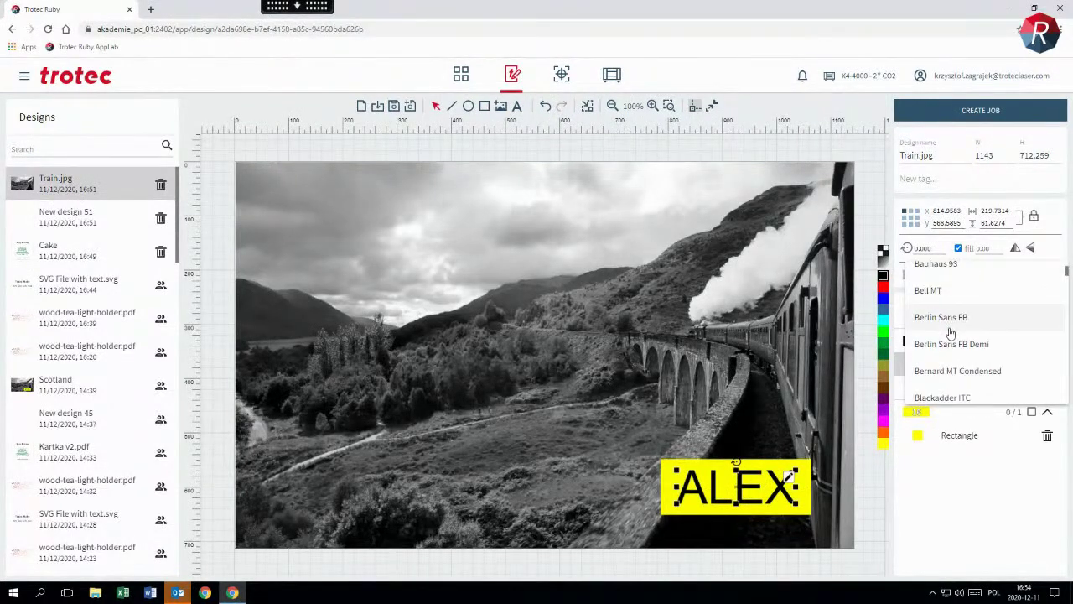
click(947, 282)
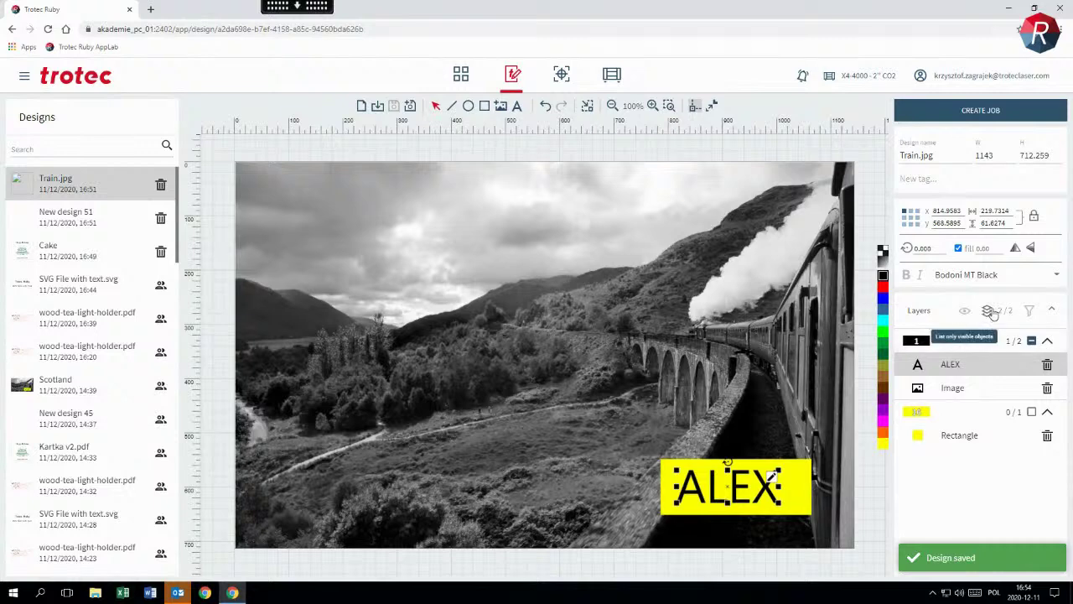
- Switch the layer list to single objects and extend the yellow rectangle's left side to a width of about 320
click(986, 310)
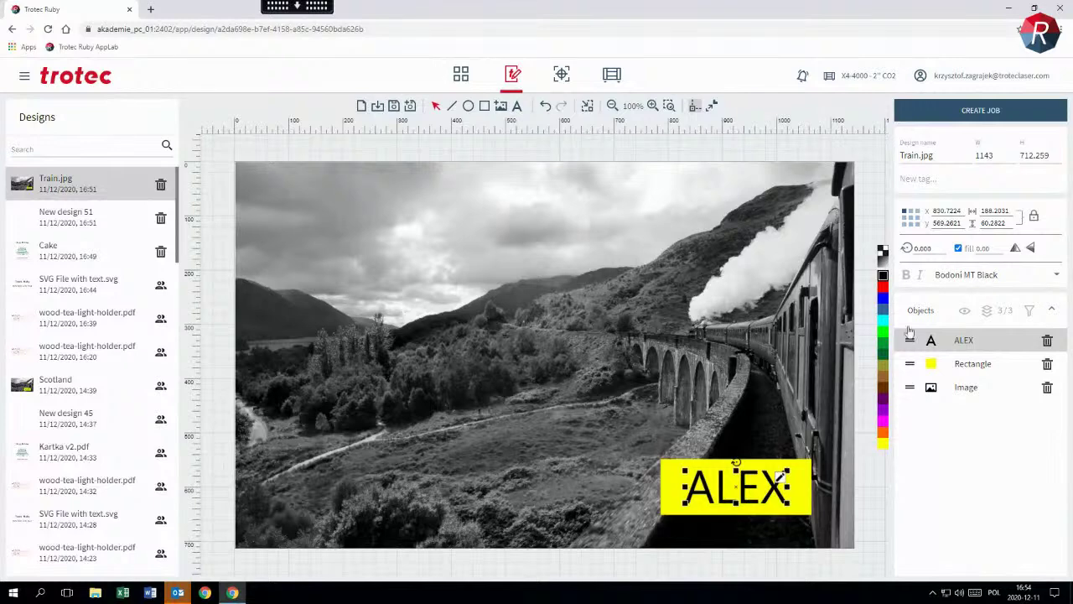
click(670, 503)
drag(661, 486, 638, 486)
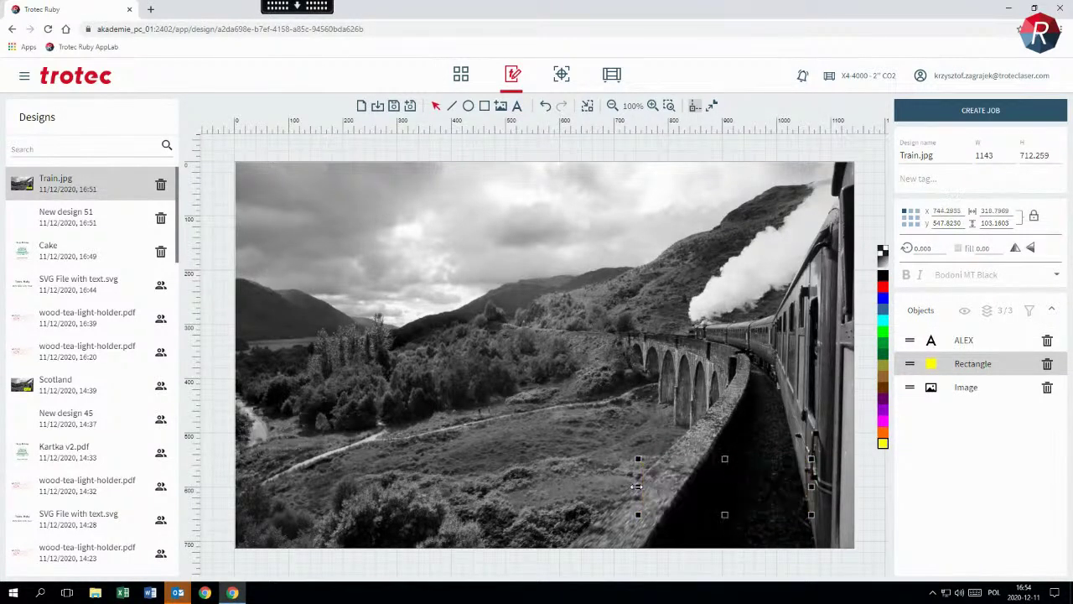
- Centre the name text on the yellow rectangle, deselect it and save the design
click(742, 486)
drag(742, 486, 730, 487)
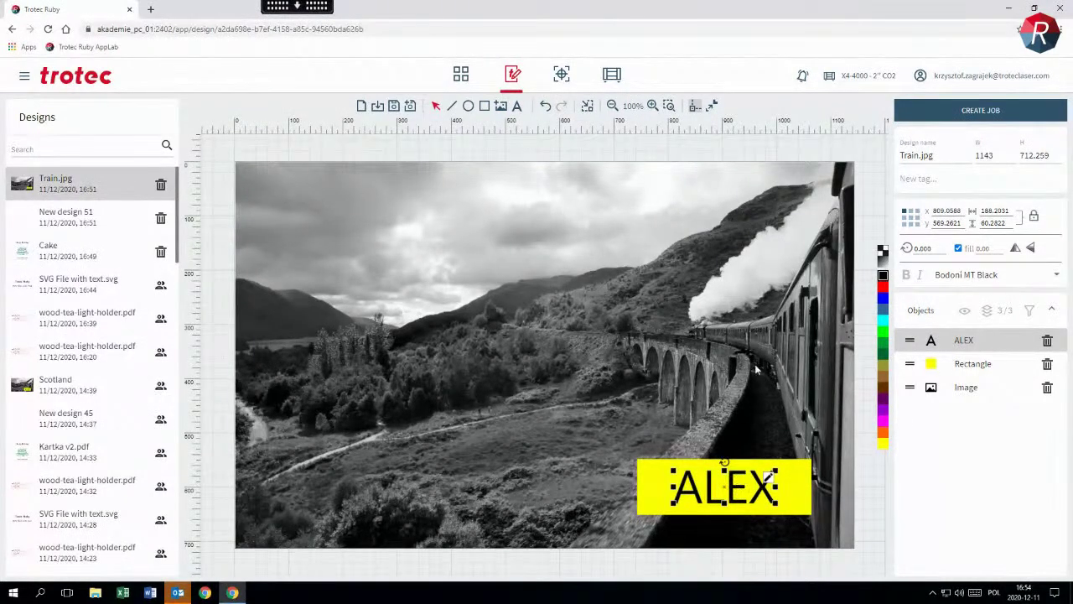
click(746, 155)
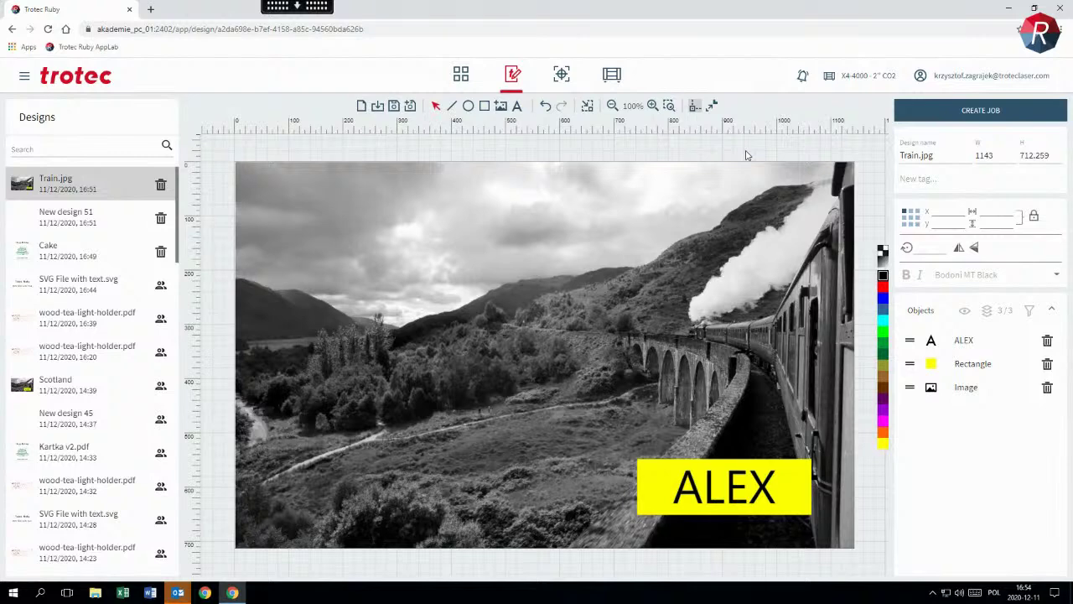
key(ctrl+s)
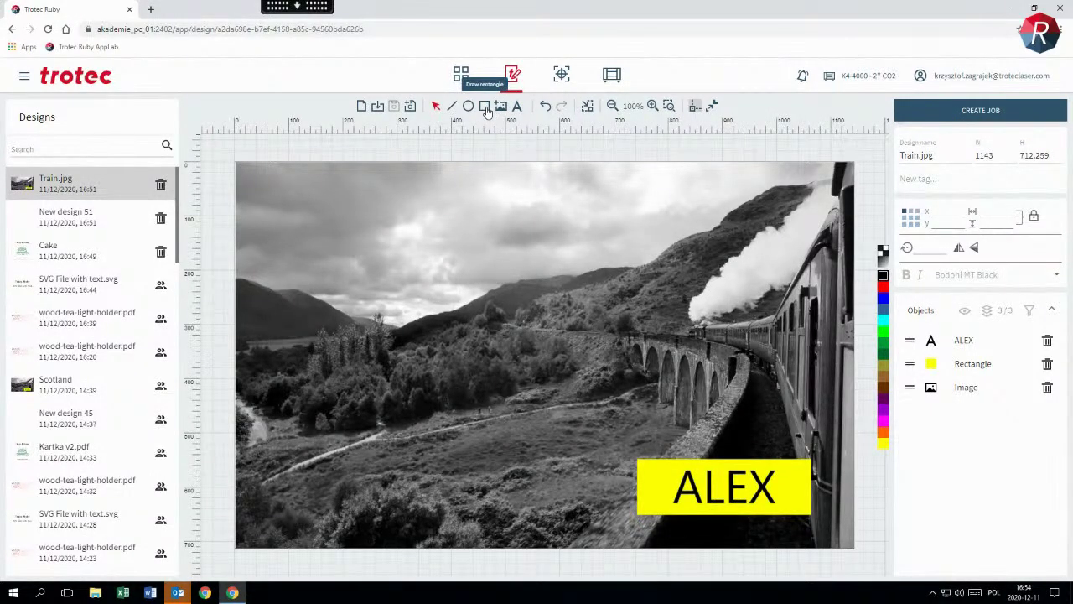
- Draw an unfilled red rectangle about 366 × 120 in the sky area of the image
click(485, 109)
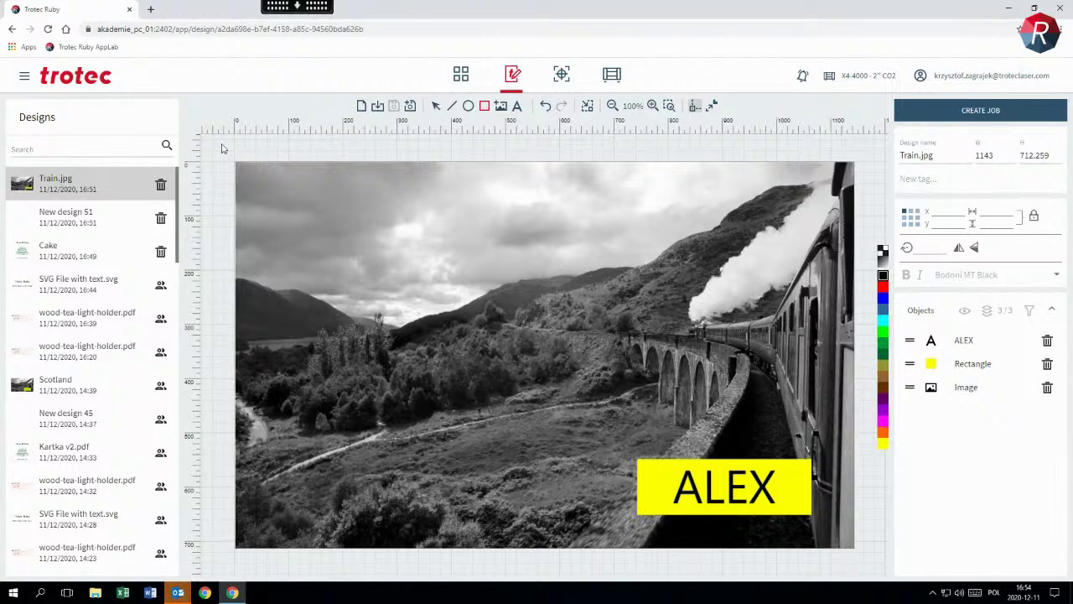
click(884, 289)
drag(411, 192, 609, 256)
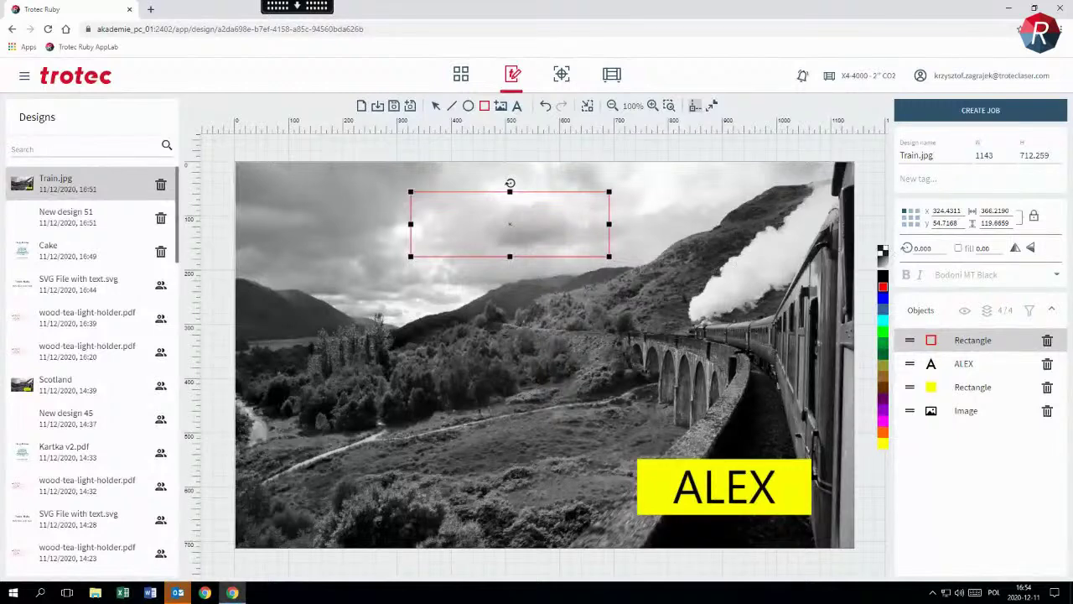
- Resize the red rectangle to the image's dimensions, 1142.9999 wide and 712.2583 high
click(954, 411)
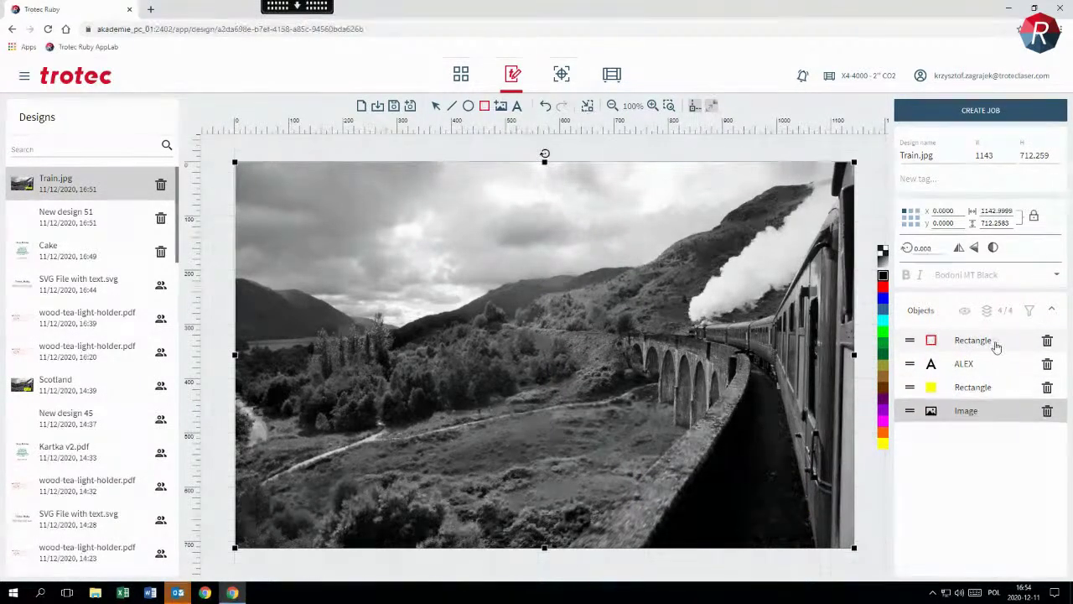
click(1001, 340)
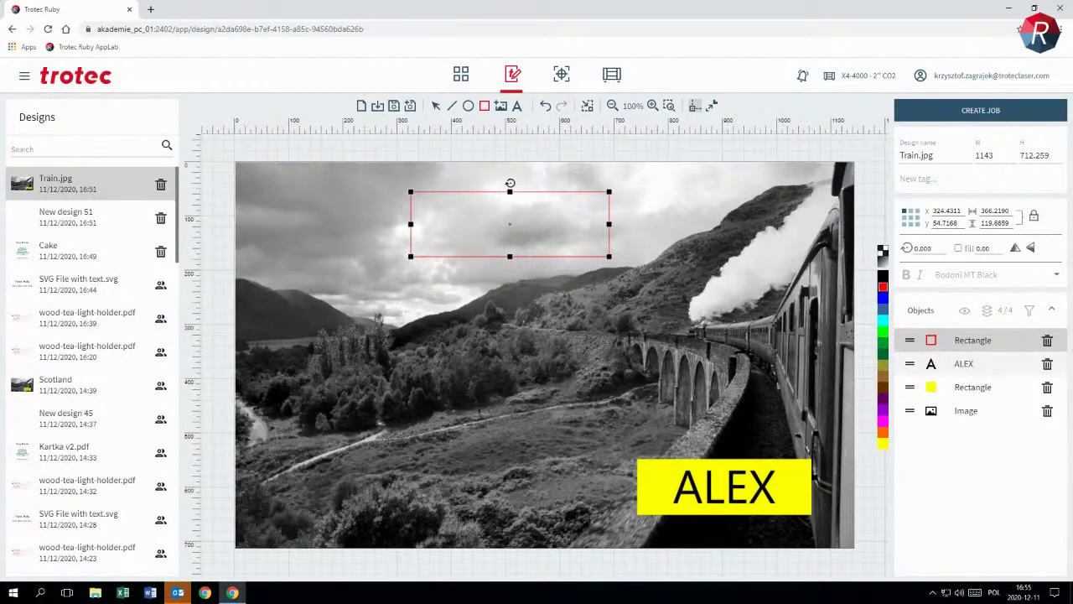
double_click(990, 212)
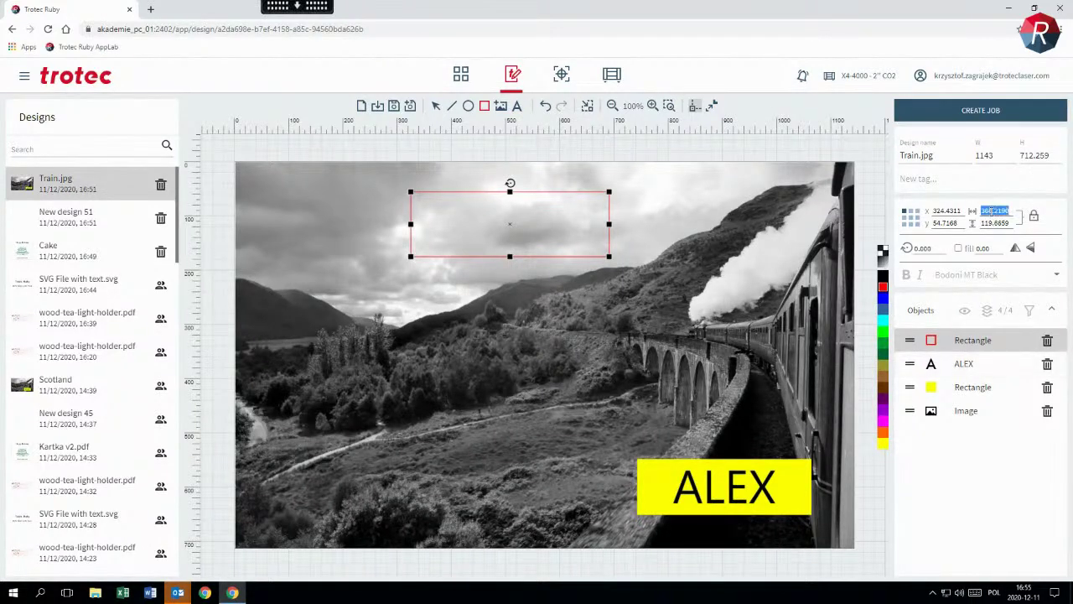
text(1142.9995)
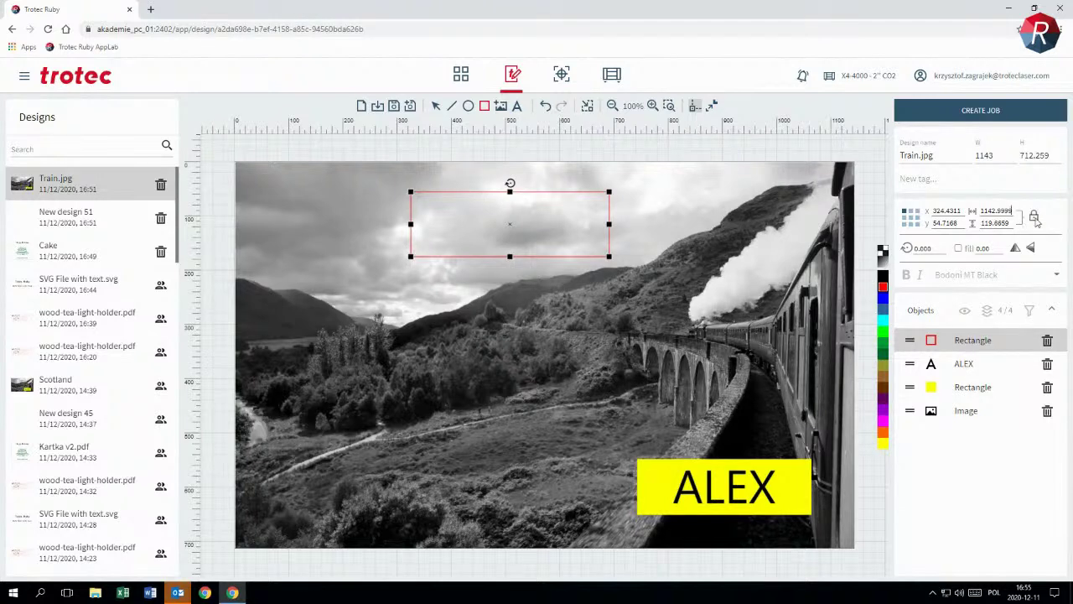
key(Return)
double_click(994, 223)
text(712.2583)
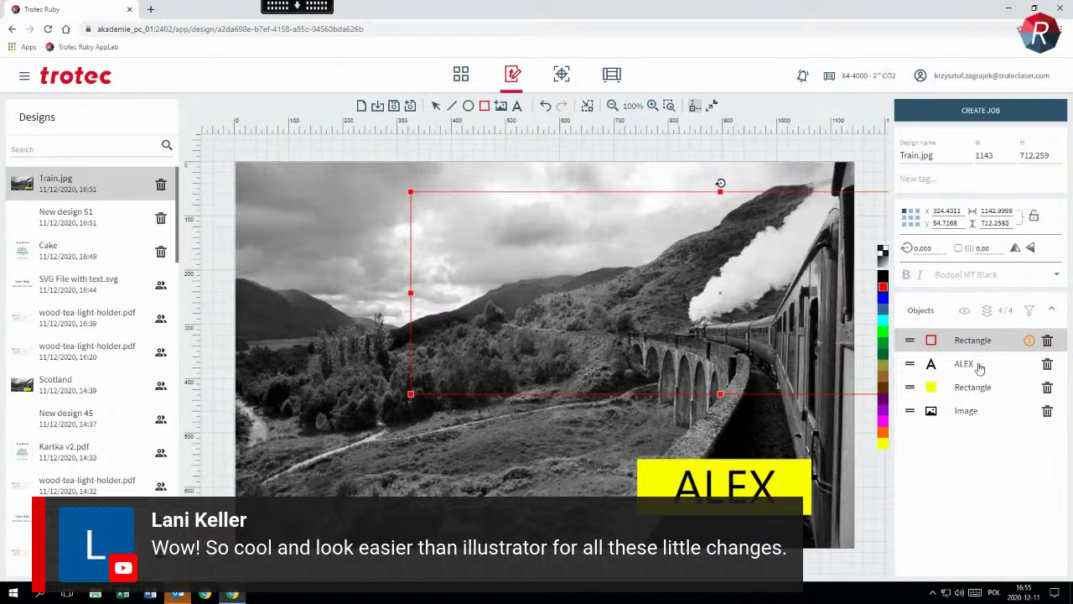
- Move the red rectangle to X 0 and Y 0 so it outlines the image, deselect it and save the design
double_click(956, 210)
text(0)
double_click(939, 222)
text(0)
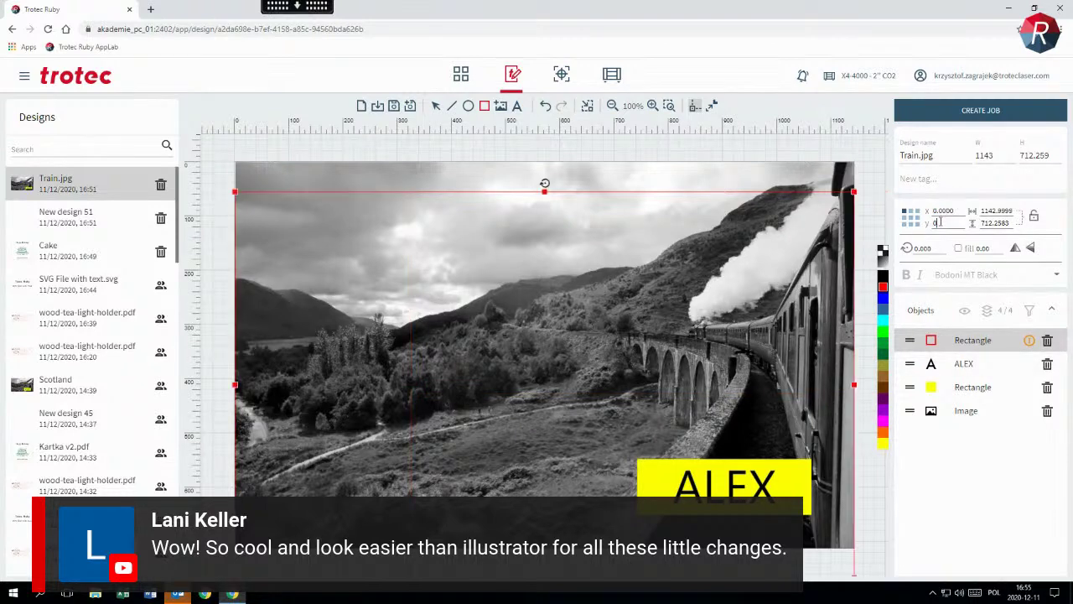
click(862, 157)
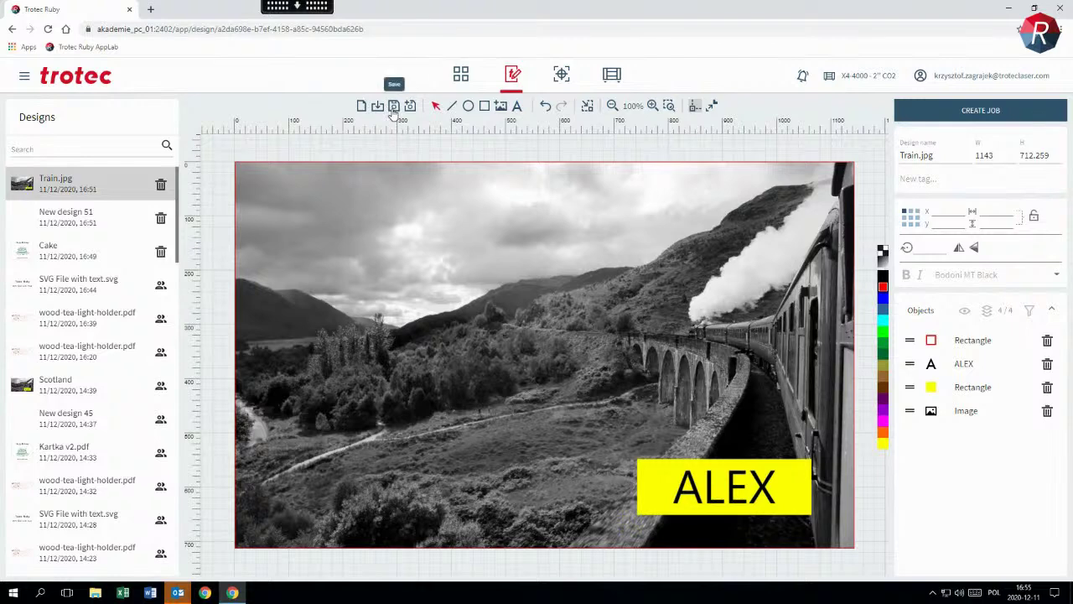
click(394, 107)
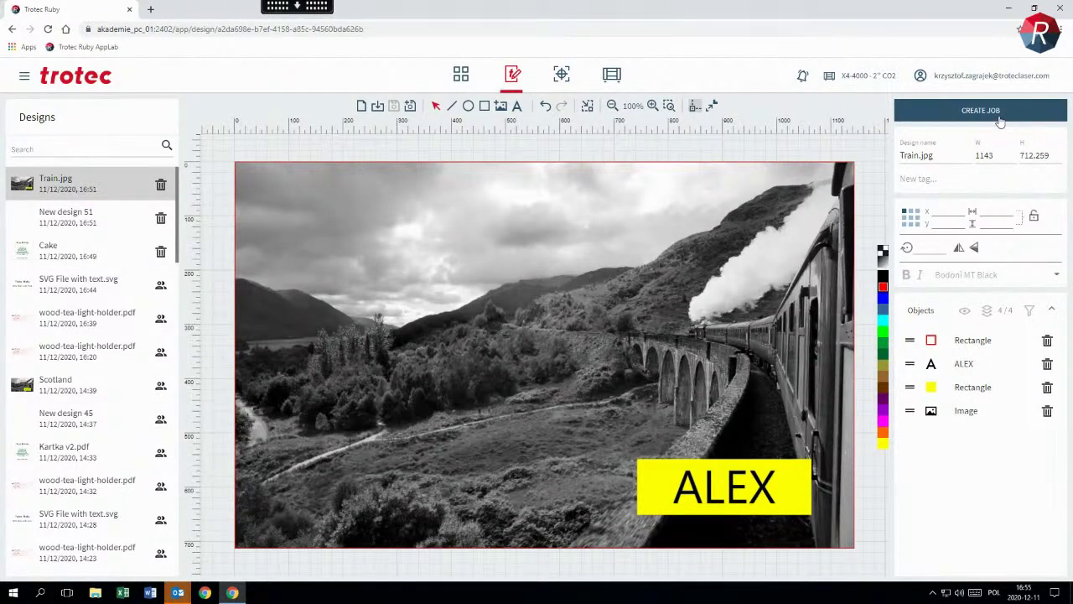
- Create a job from the train design and scale it proportionally to about 234 × 146 at the material's origin
click(999, 117)
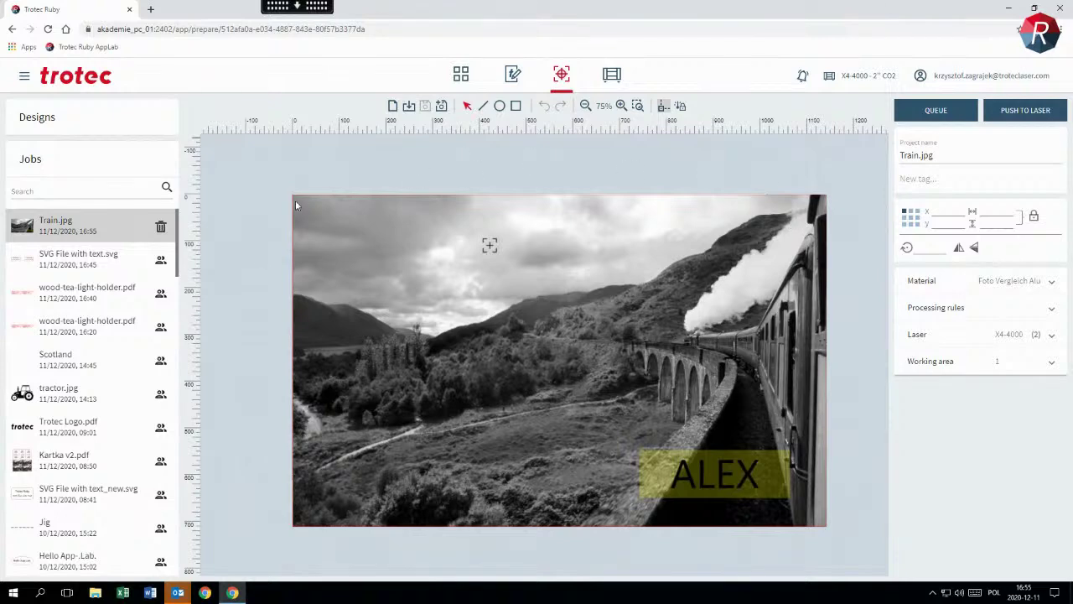
click(749, 407)
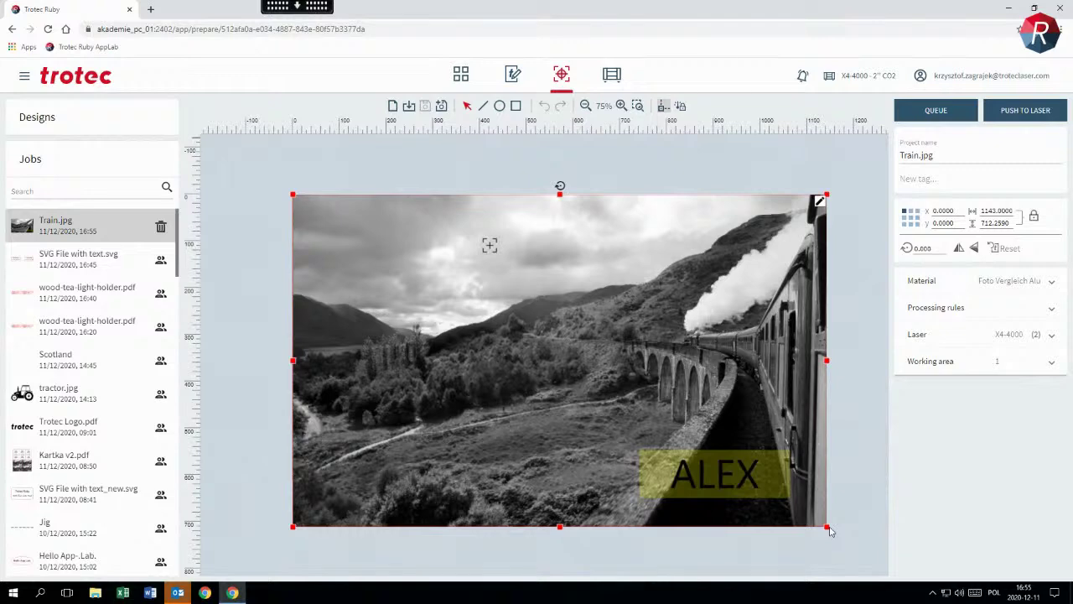
drag(827, 526, 421, 249)
scroll(363, 196, up, 2)
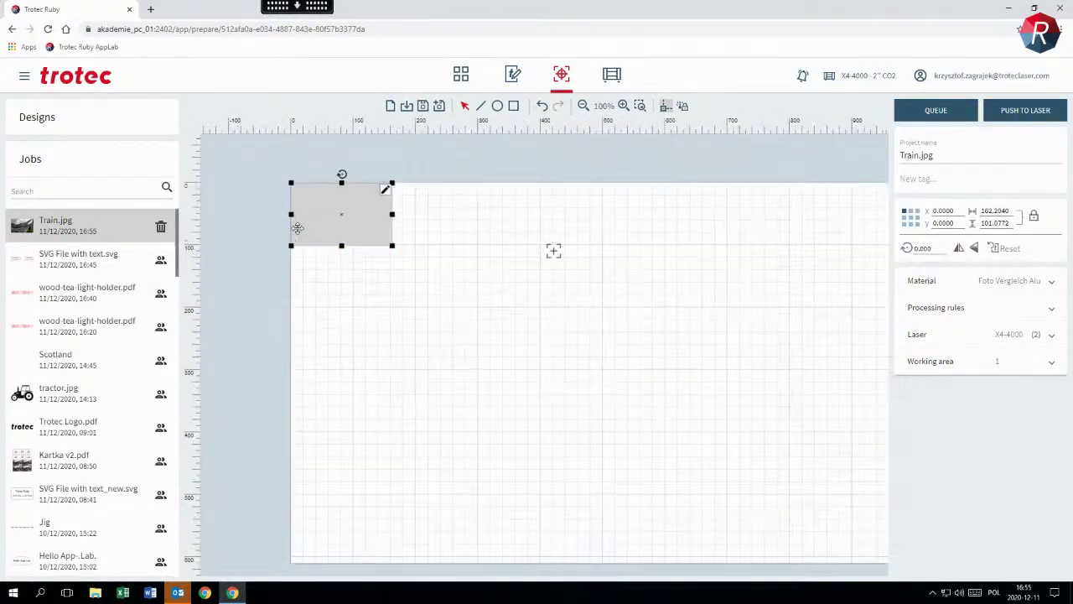
scroll(505, 262, up, 1)
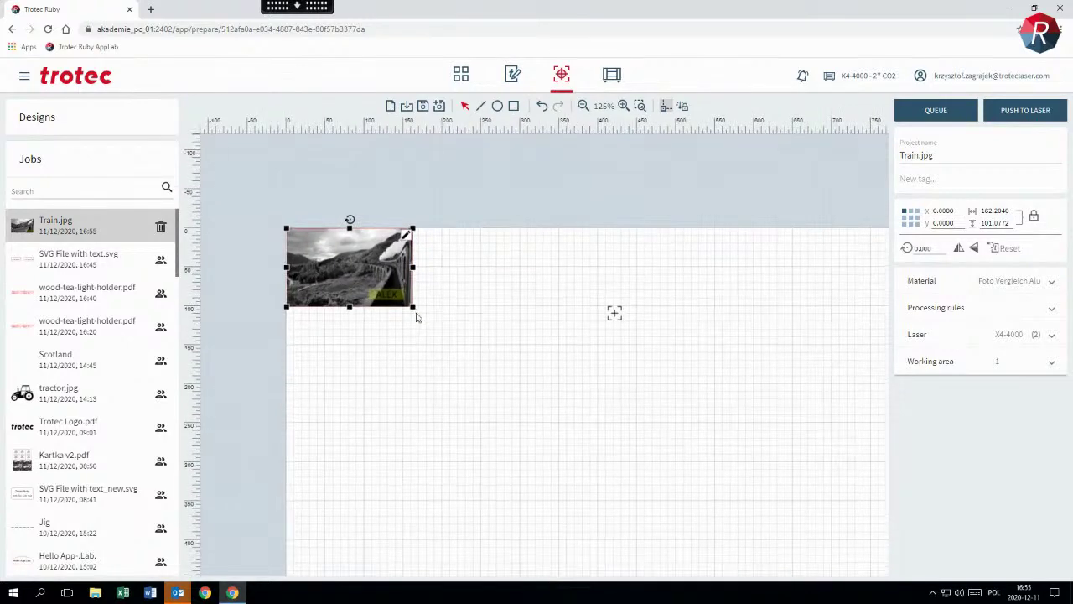
drag(414, 309, 452, 332)
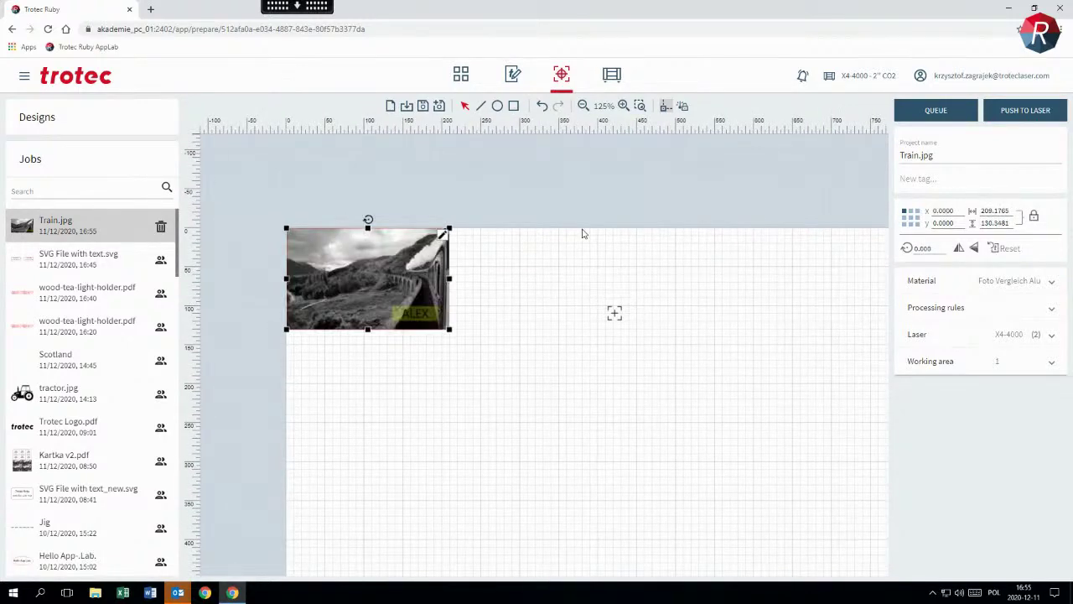
drag(450, 328, 460, 337)
click(642, 212)
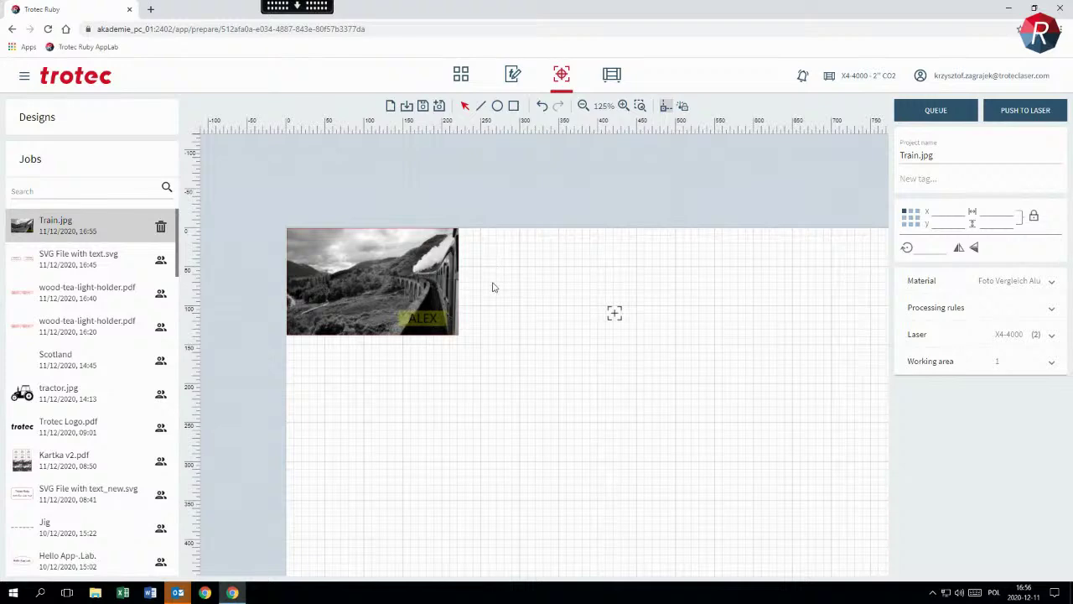
click(415, 280)
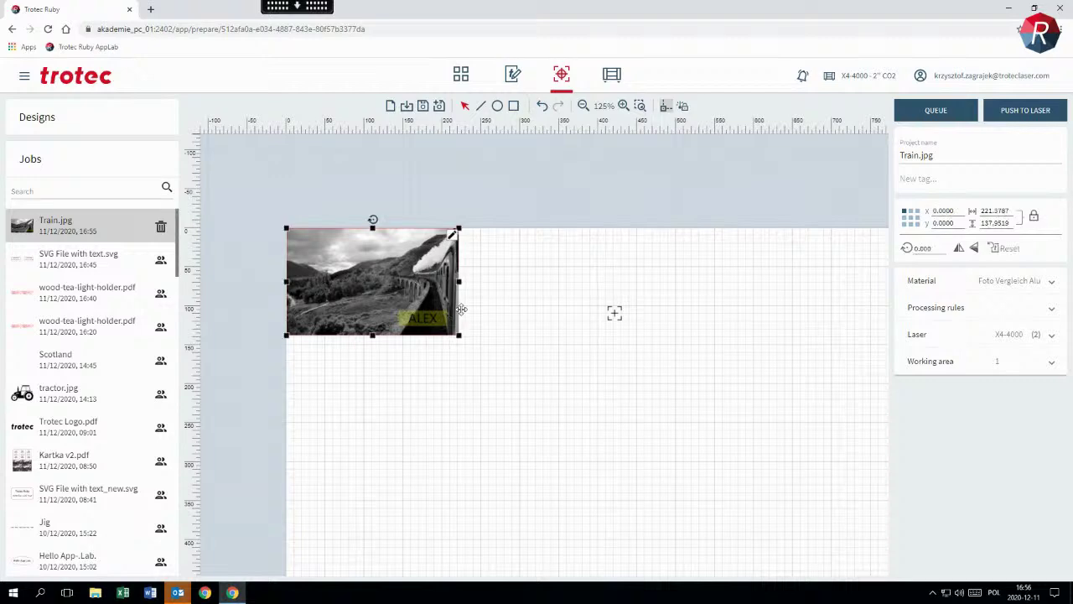
drag(459, 335, 469, 343)
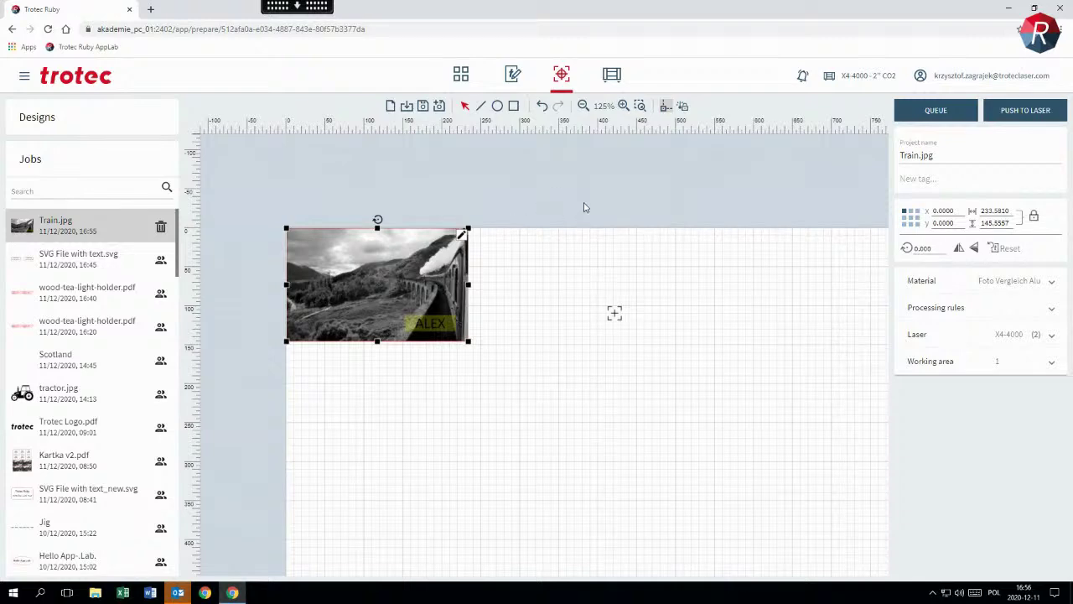
- Duplicate the scaled train design three times and arrange the four copies edge to edge in a 2 × 2 grid
key(ctrl+d)
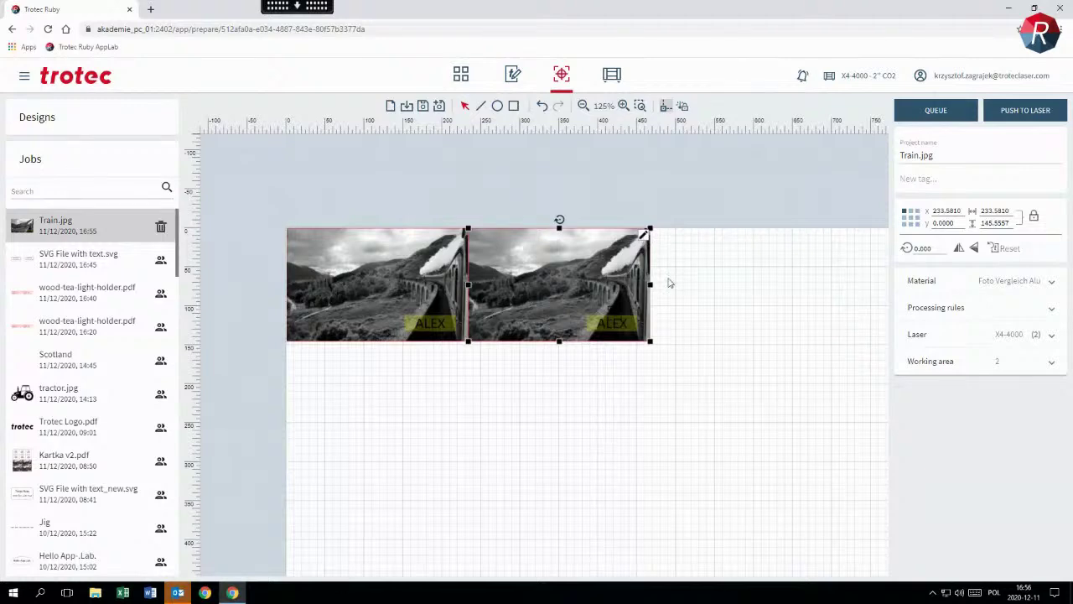
key(ctrl+d)
drag(758, 283, 405, 374)
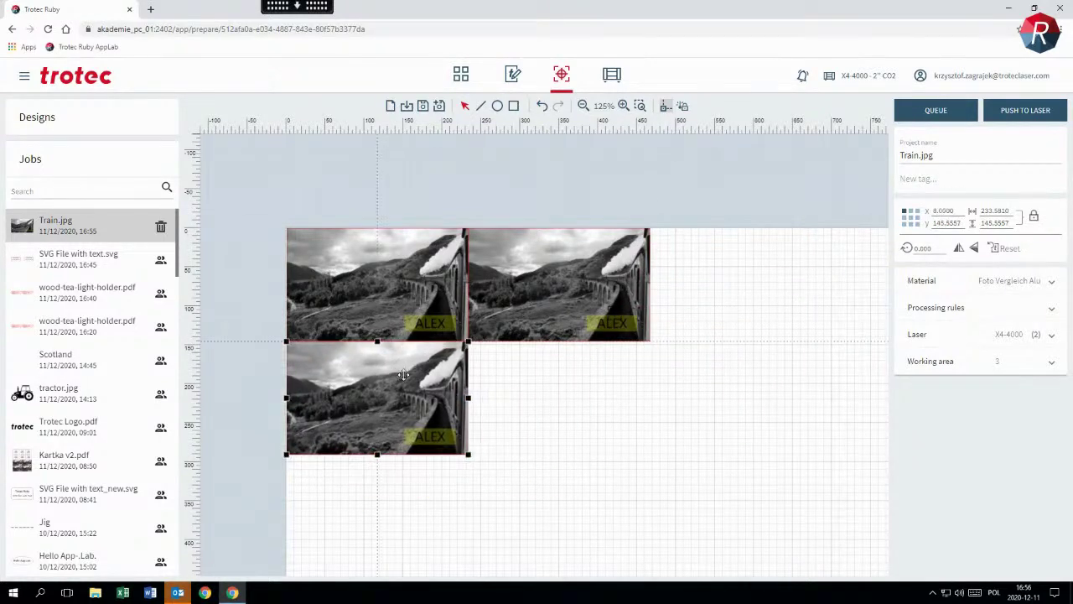
key(ctrl+d)
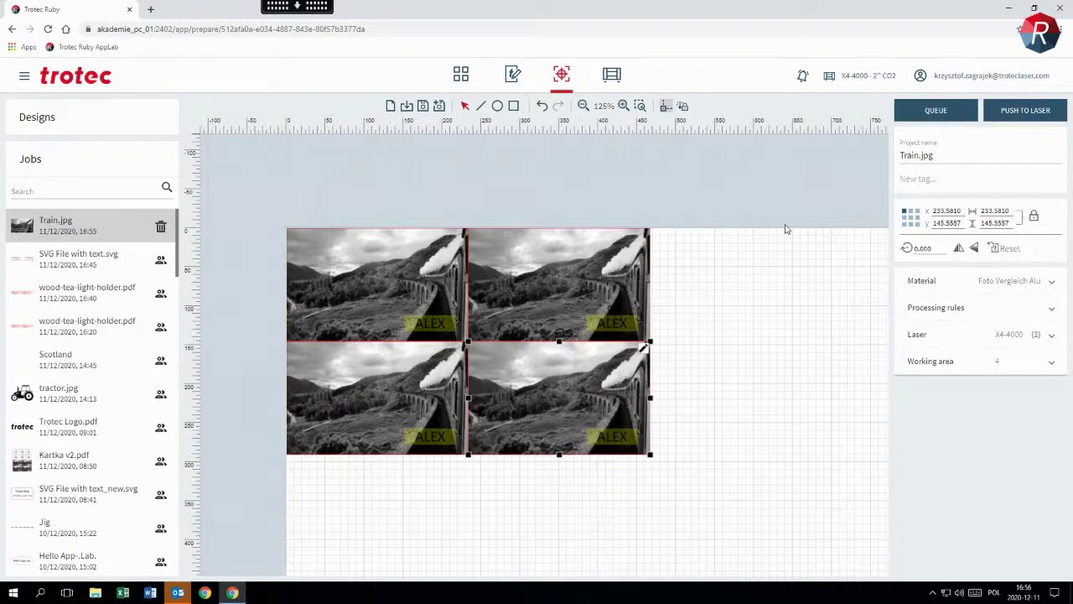
- Replace the name on the upper-right copy with a different first name in capitals and update the job
click(588, 260)
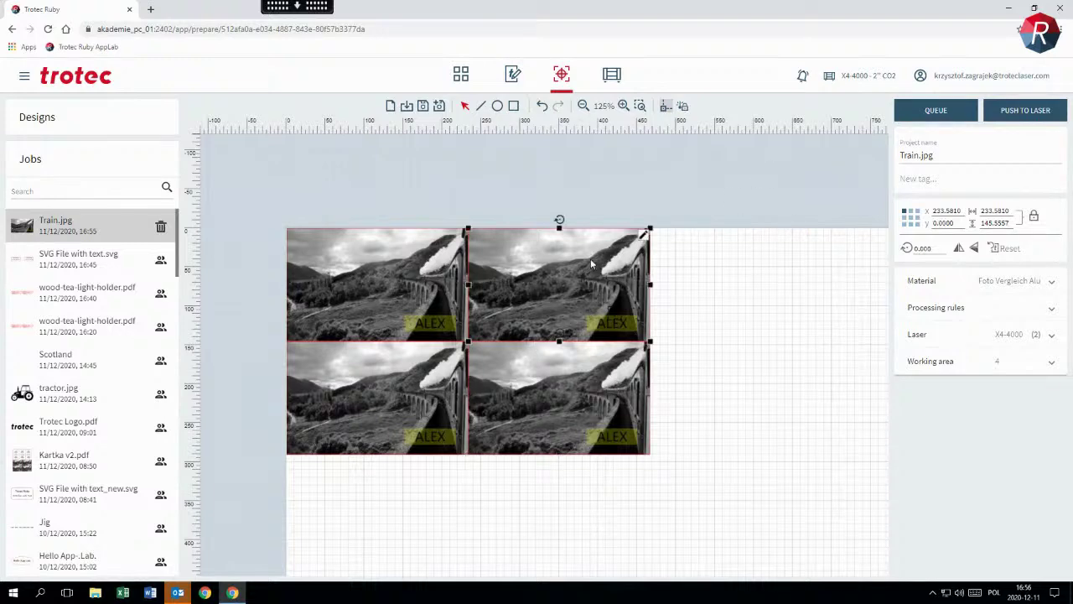
click(645, 237)
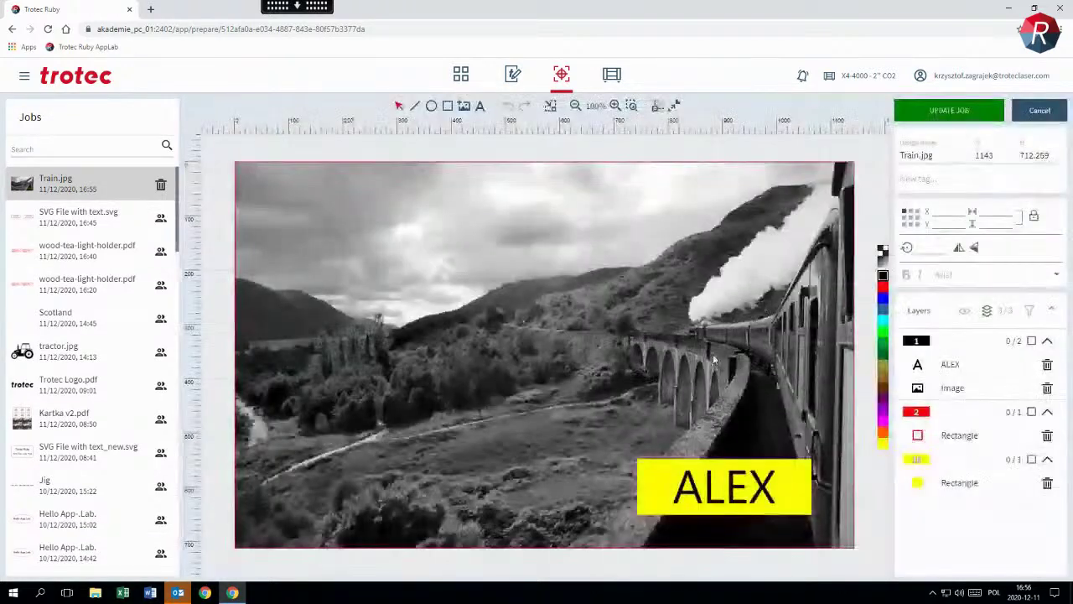
click(778, 480)
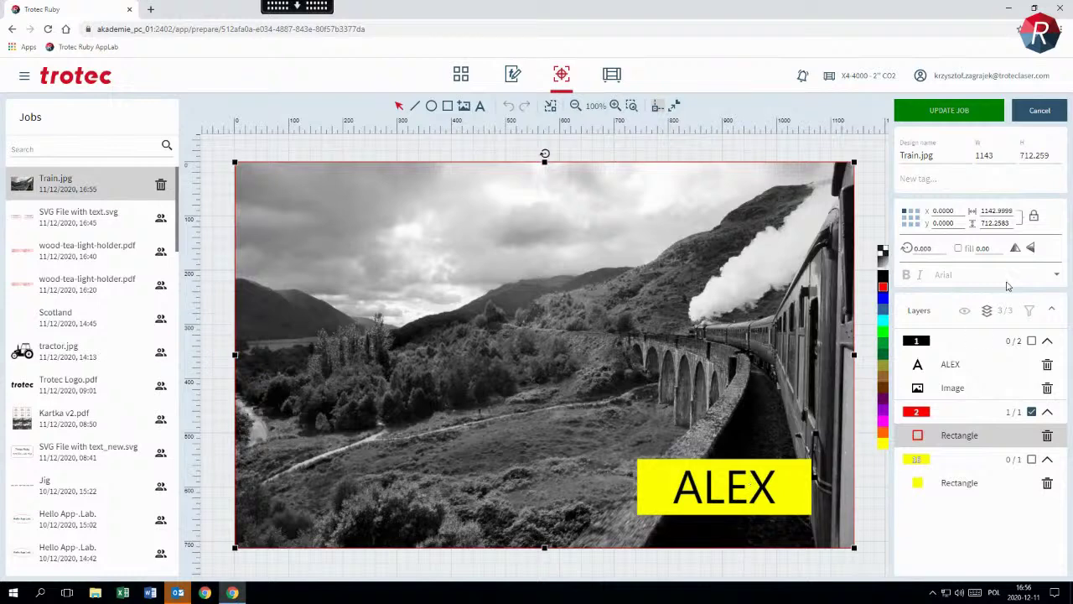
click(955, 364)
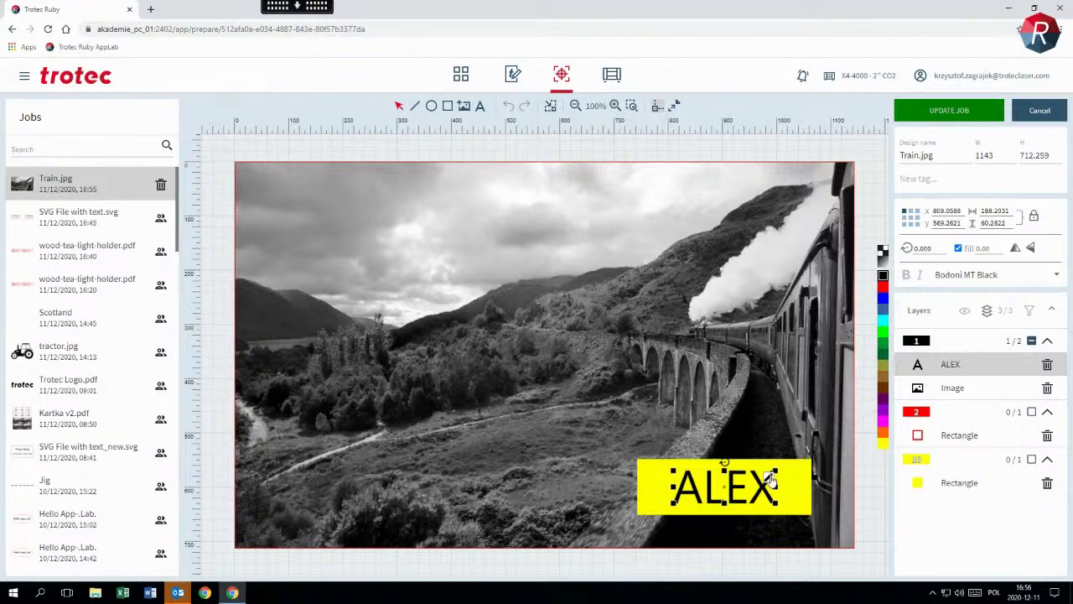
click(811, 466)
text(DON)
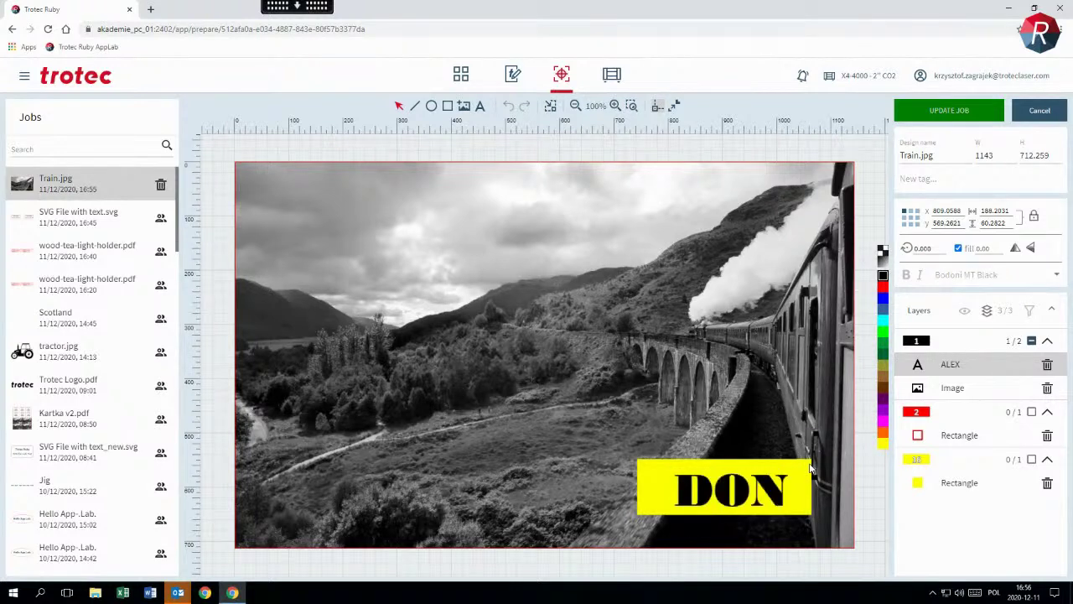
click(837, 149)
click(937, 113)
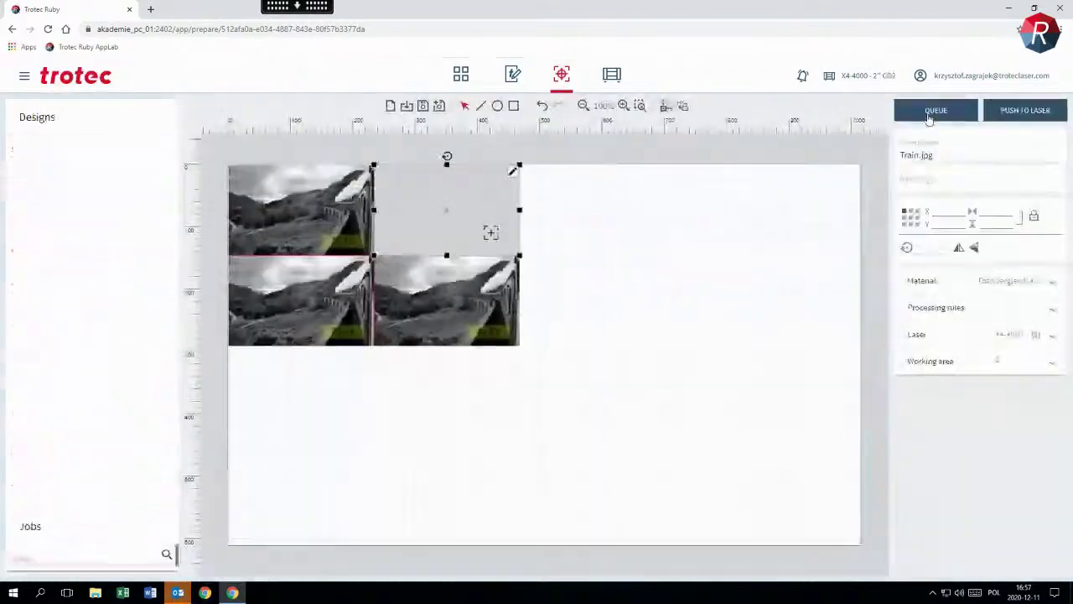
- Open the lower-left copy for editing and set the font of its name text to Arial Black
click(335, 300)
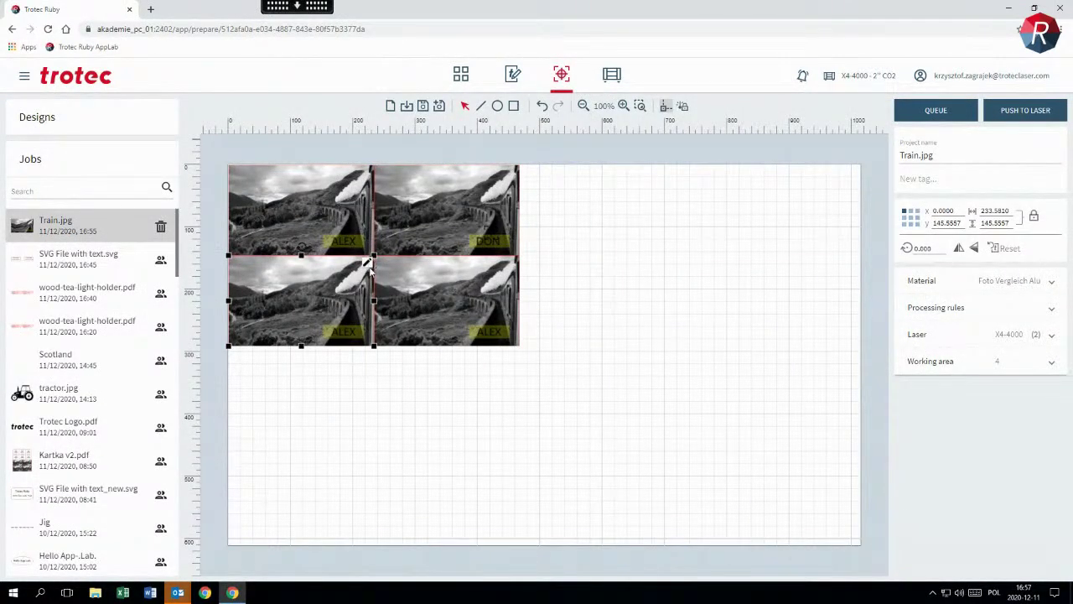
double_click(368, 265)
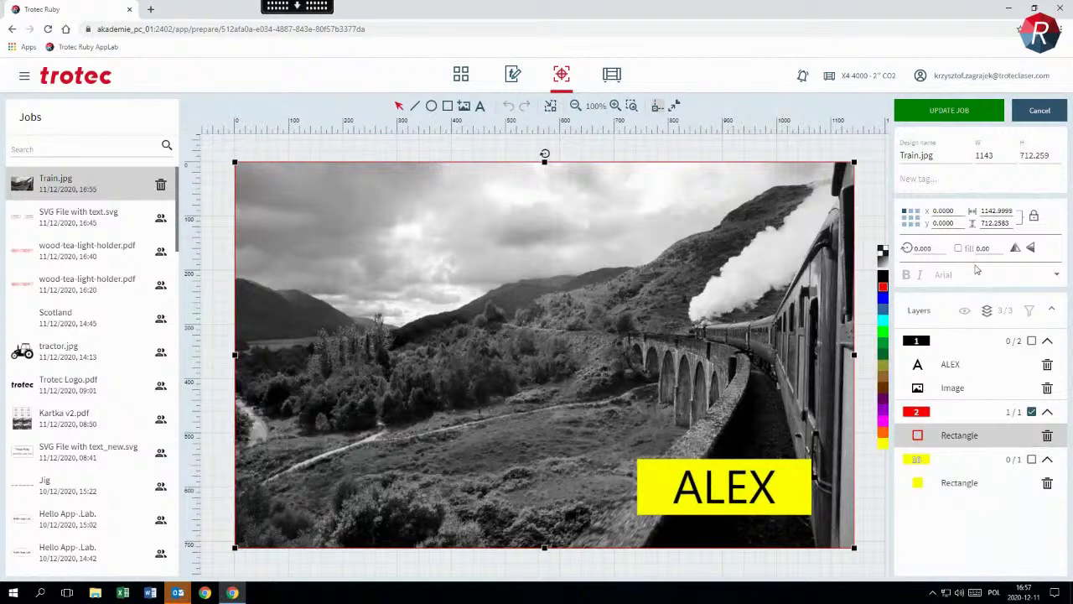
key(Escape)
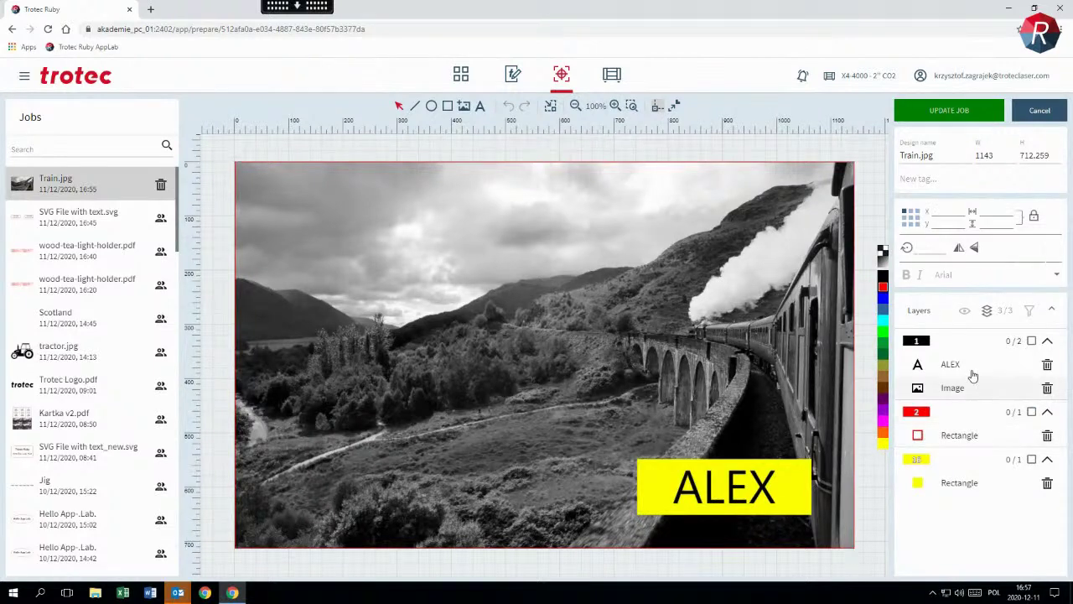
click(964, 367)
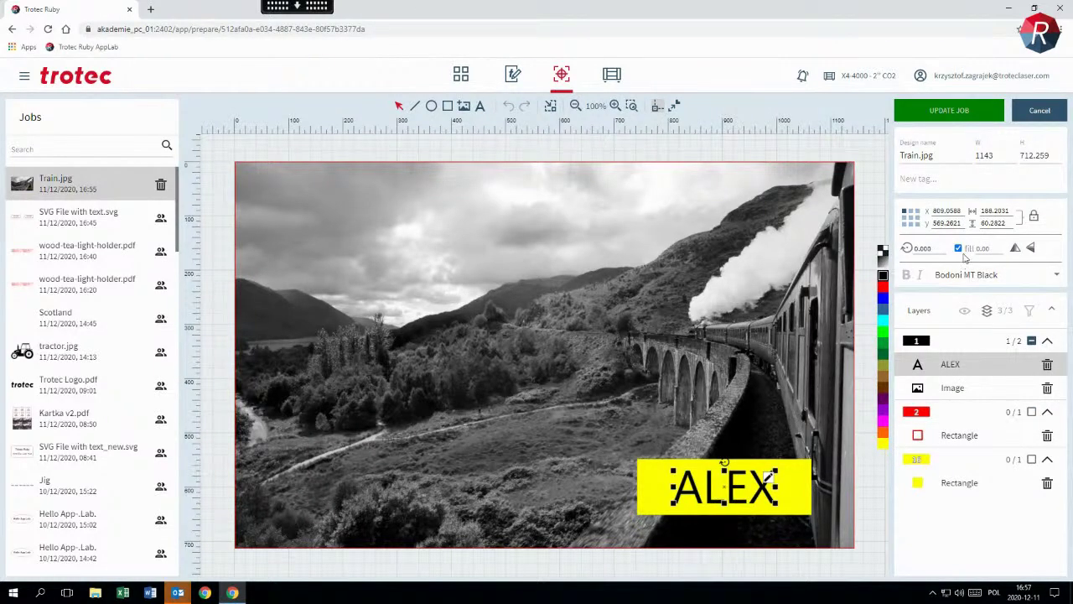
click(987, 279)
scroll(972, 252, up, 5)
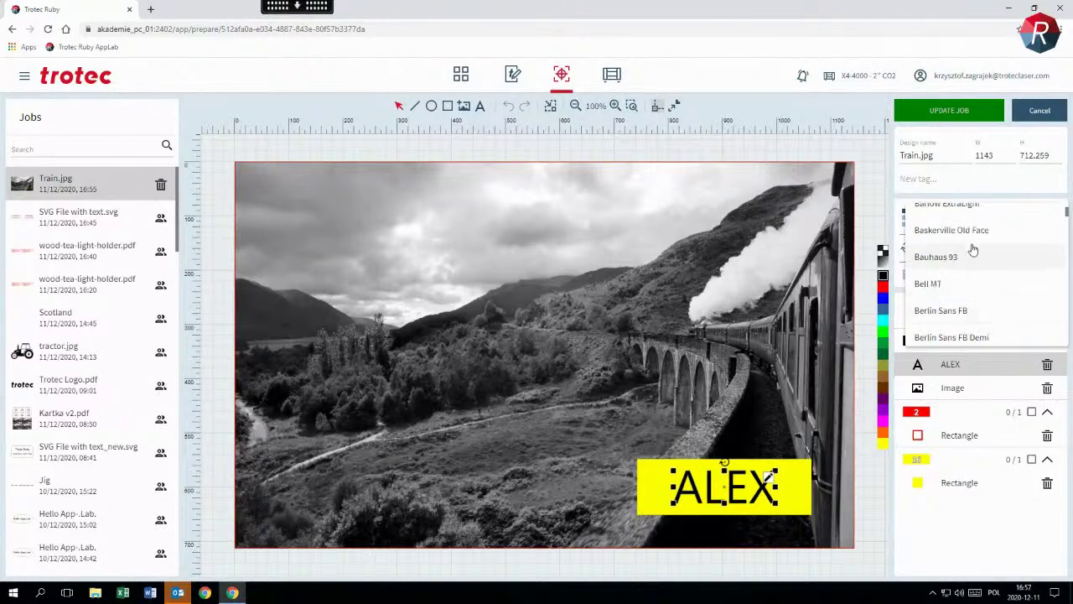
scroll(973, 245, up, 1)
click(972, 242)
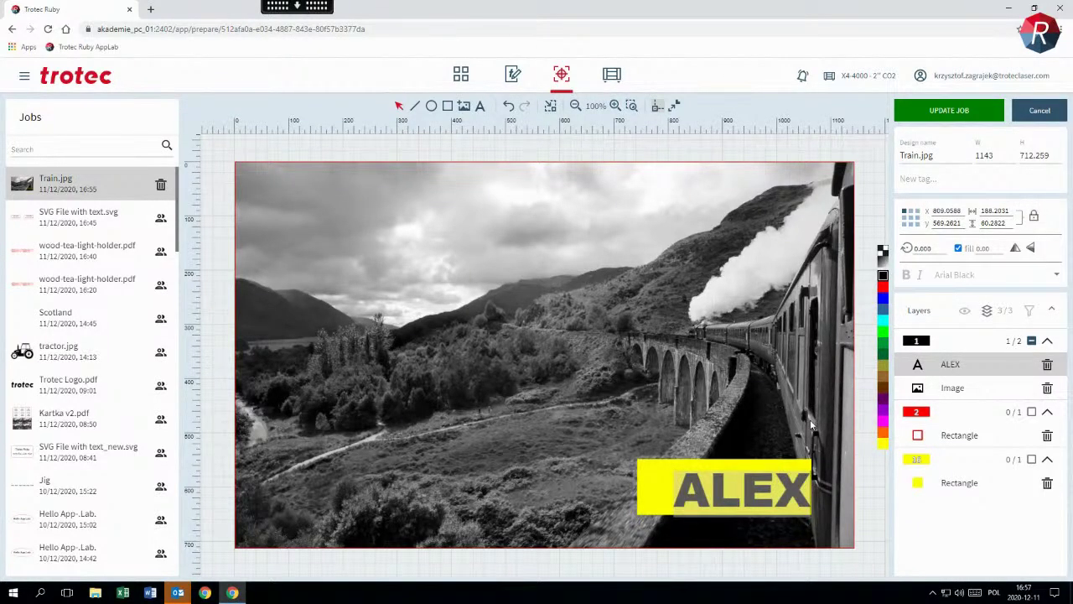
- Replace this copy's name with another first name in capitals, centre it on the yellow rectangle and update the job
text(STEFAN)
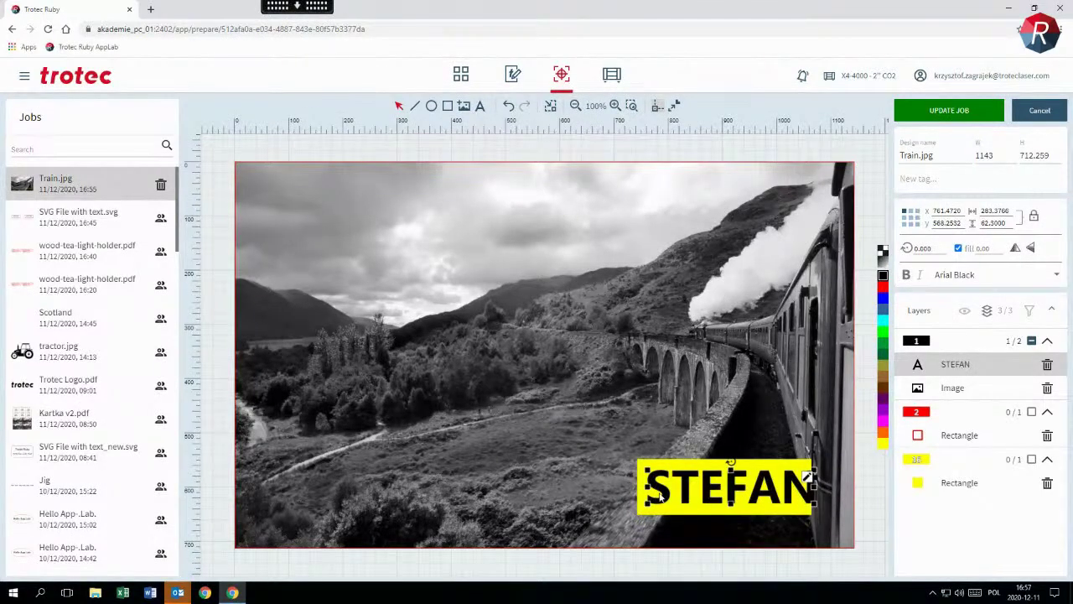
drag(807, 479, 755, 489)
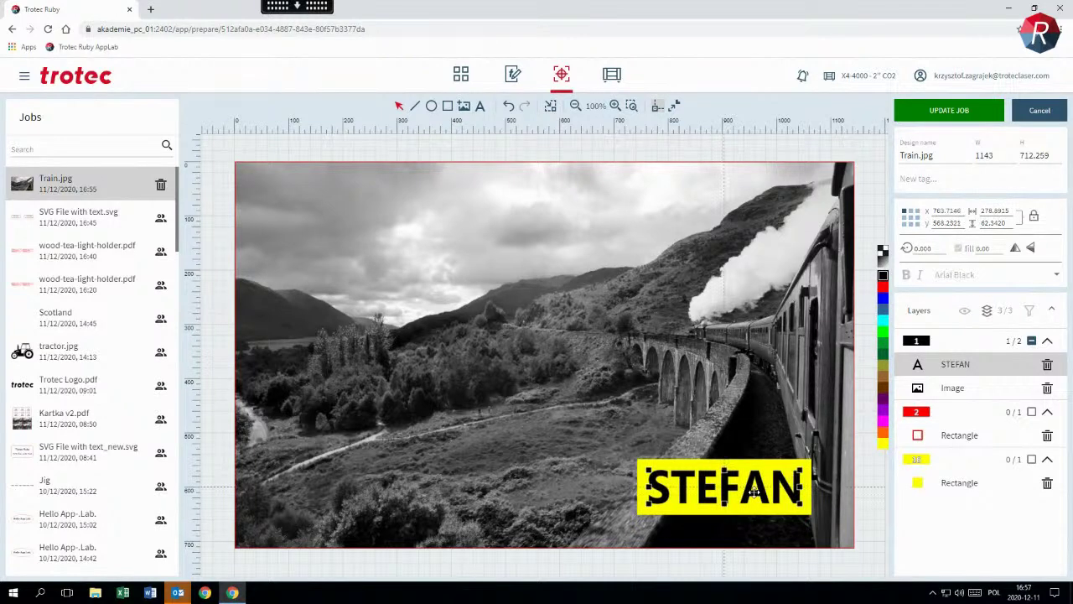
click(948, 110)
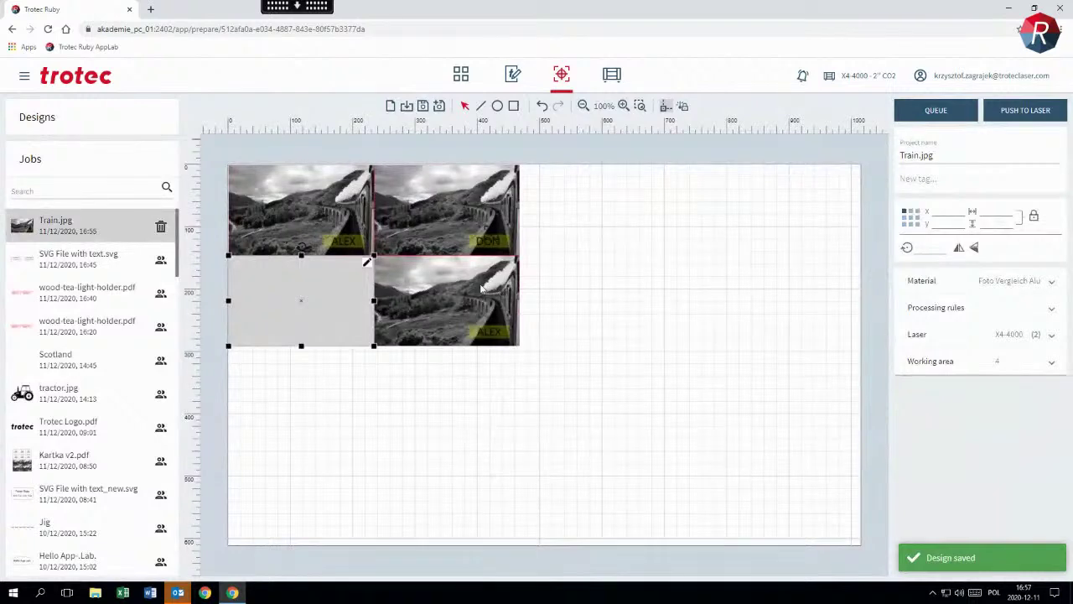
- Open the lower-right train copy for editing, delete its name text and update the job
click(485, 287)
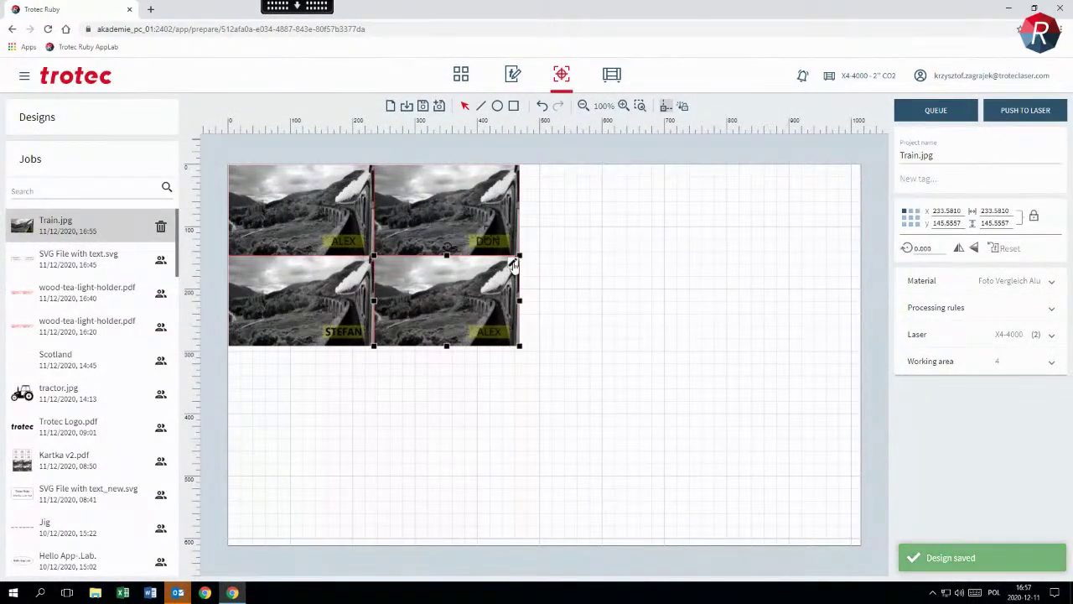
double_click(513, 269)
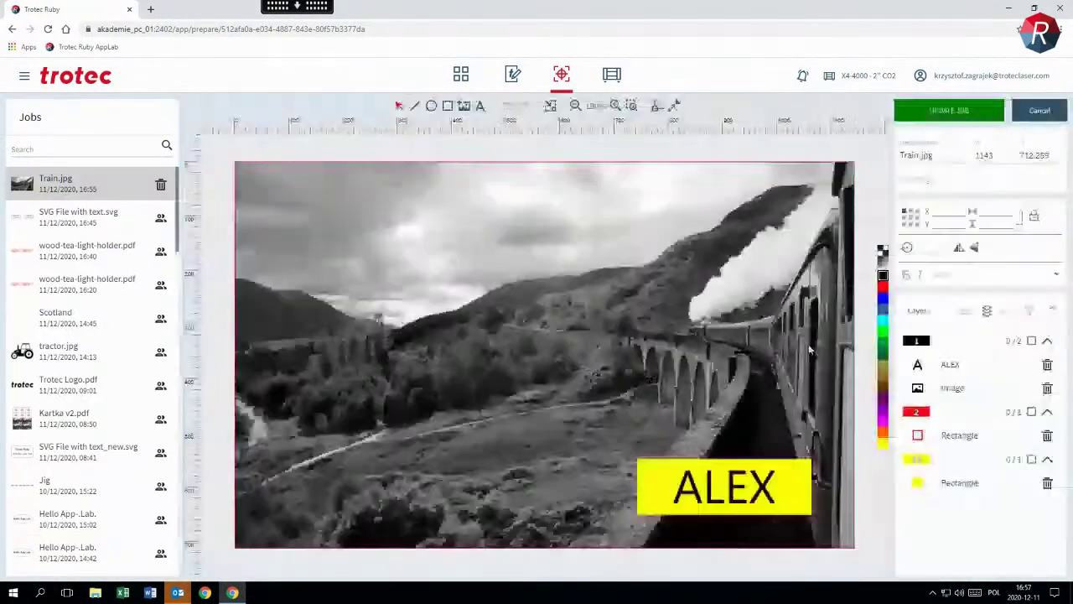
click(1047, 366)
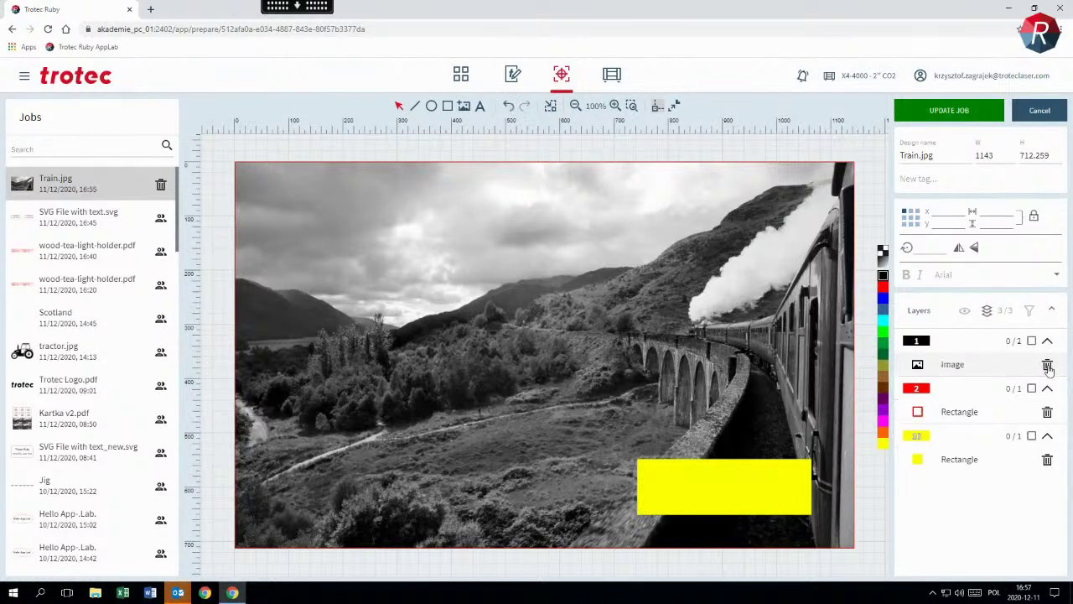
click(964, 110)
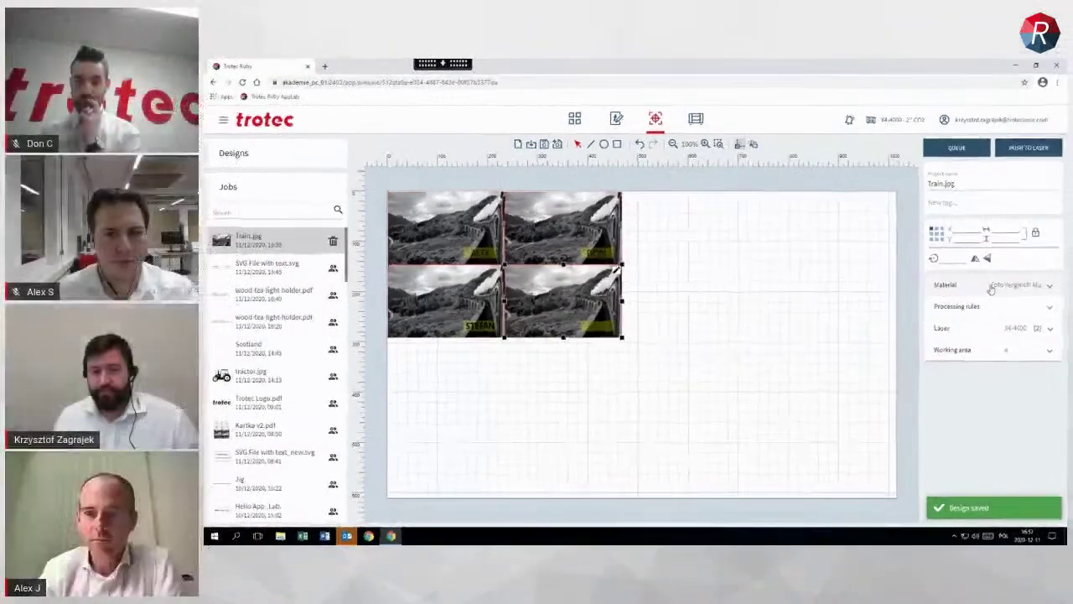
- Add the Cake design directly below the train copies and duplicate it three times to form a row of four
click(978, 287)
click(811, 258)
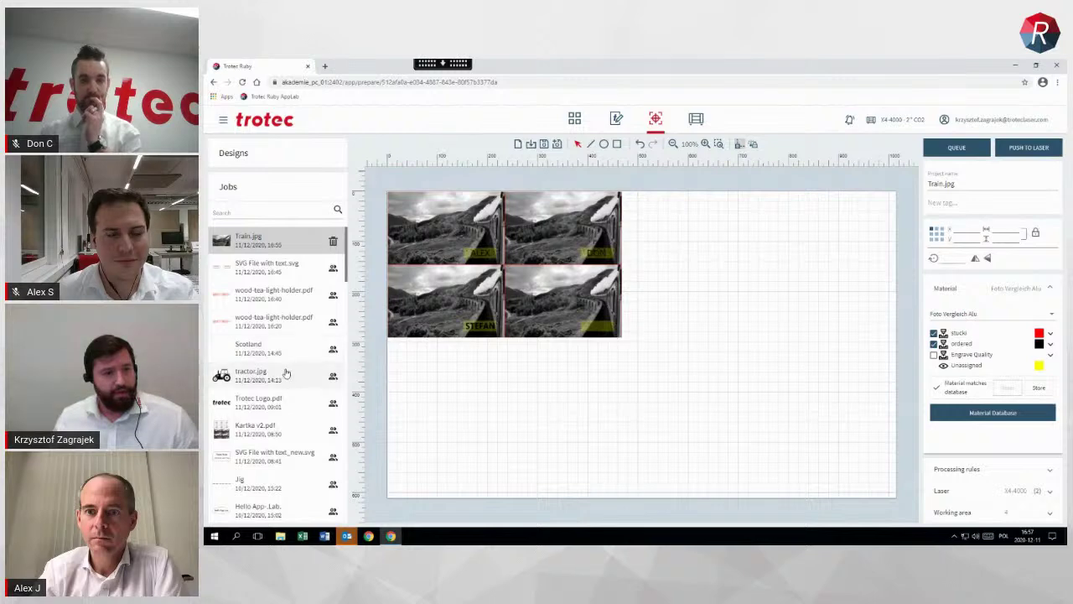
scroll(289, 368, down, 2)
scroll(285, 377, up, 2)
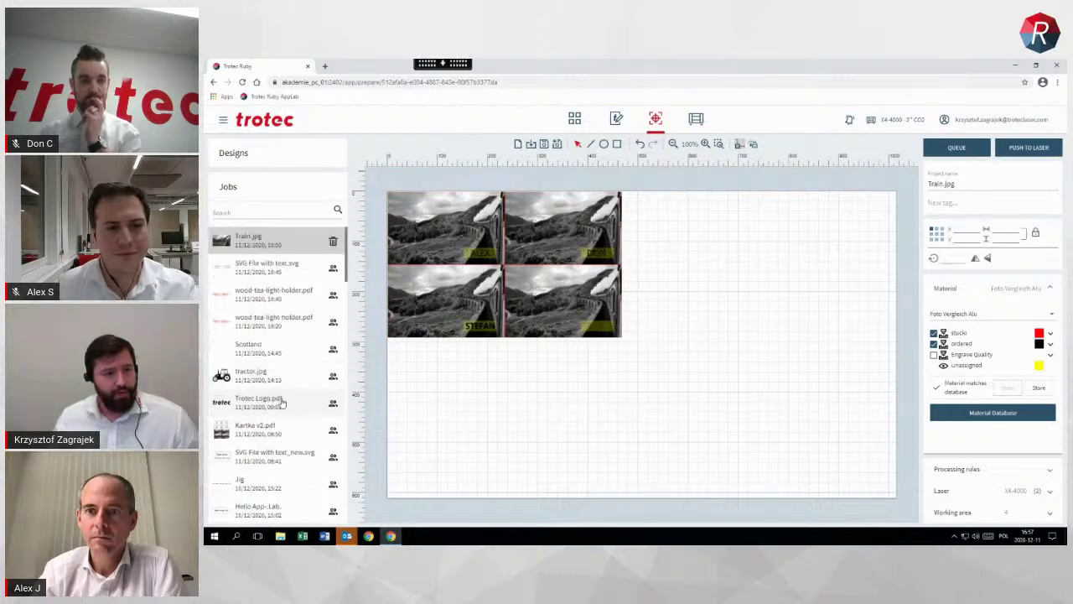
click(311, 153)
drag(293, 267, 433, 359)
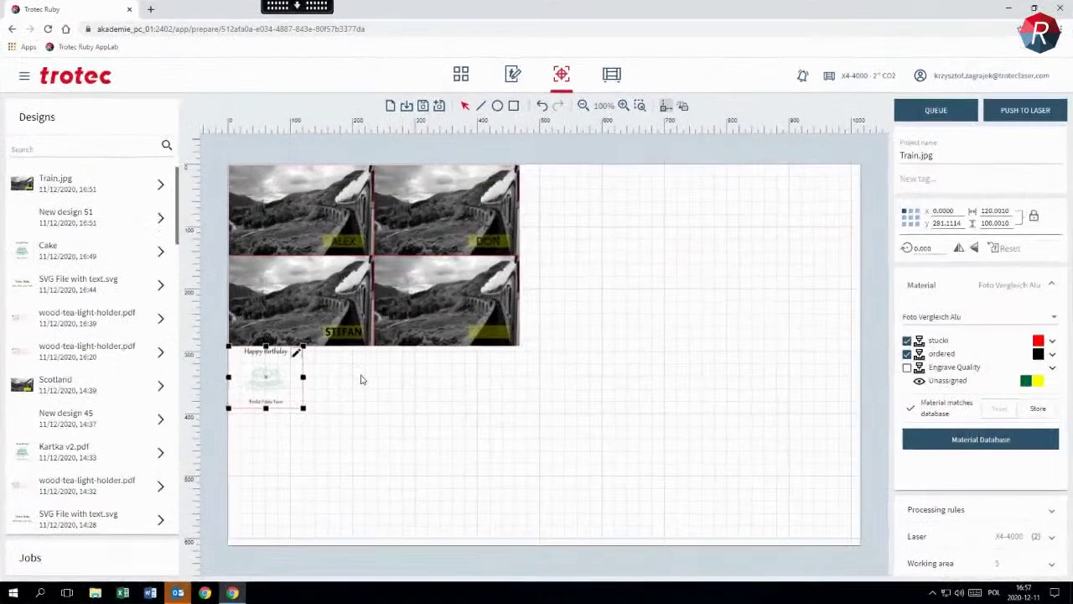
key(ctrl+d)
key(ctrl+d)
key(ctrl+d)
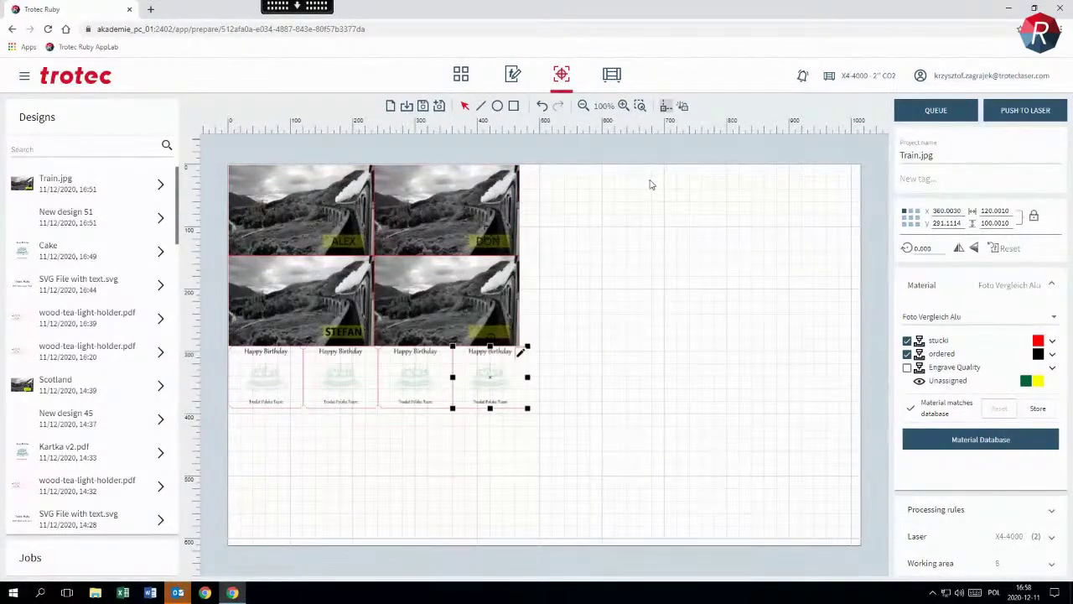
- Set the job's material to Kris Test
click(981, 294)
click(980, 285)
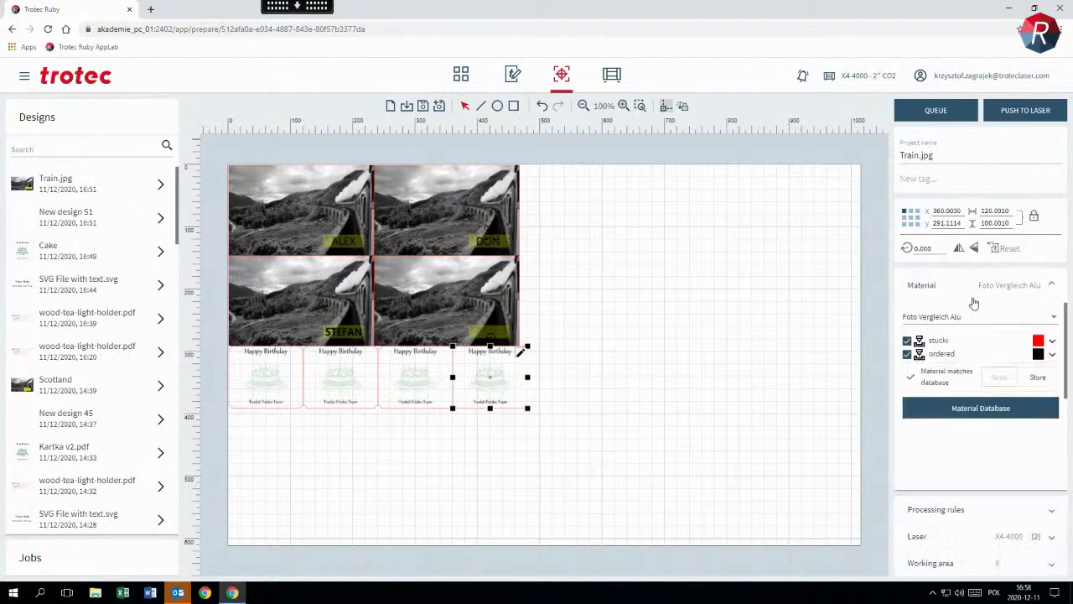
click(967, 318)
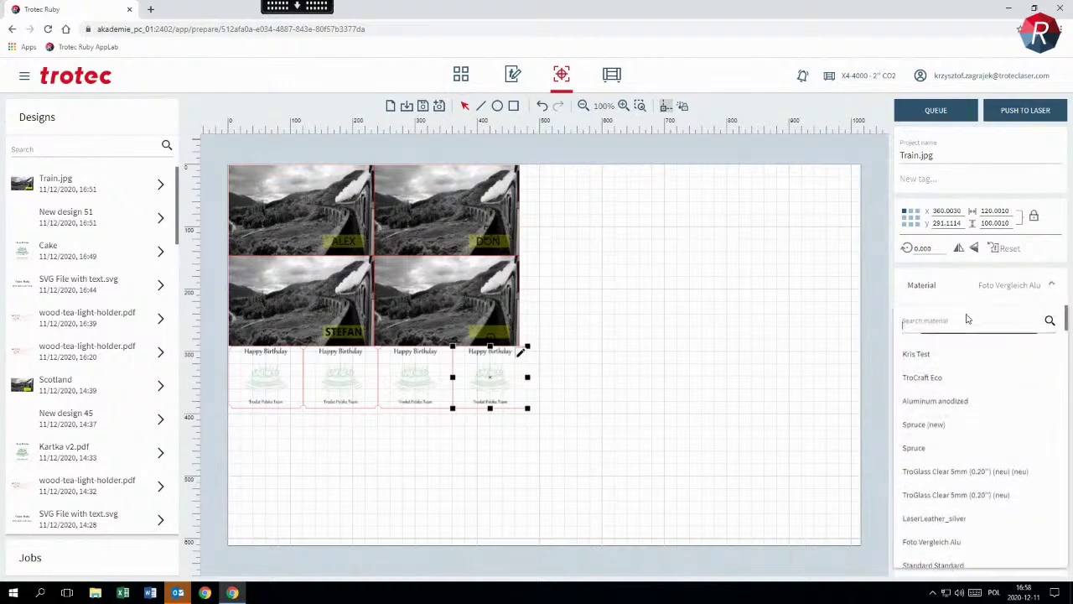
click(927, 356)
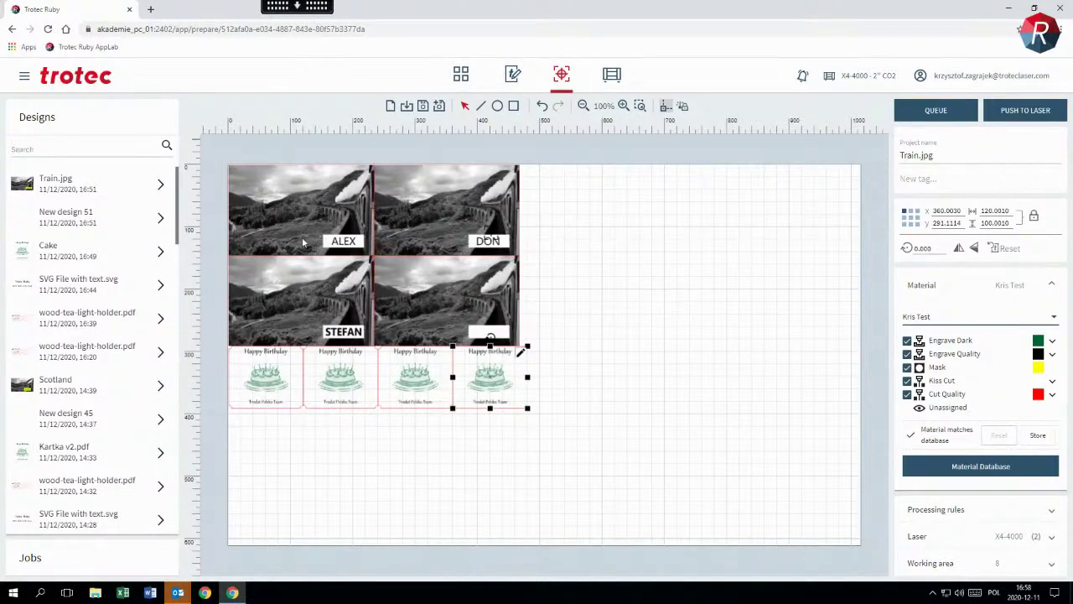
click(565, 163)
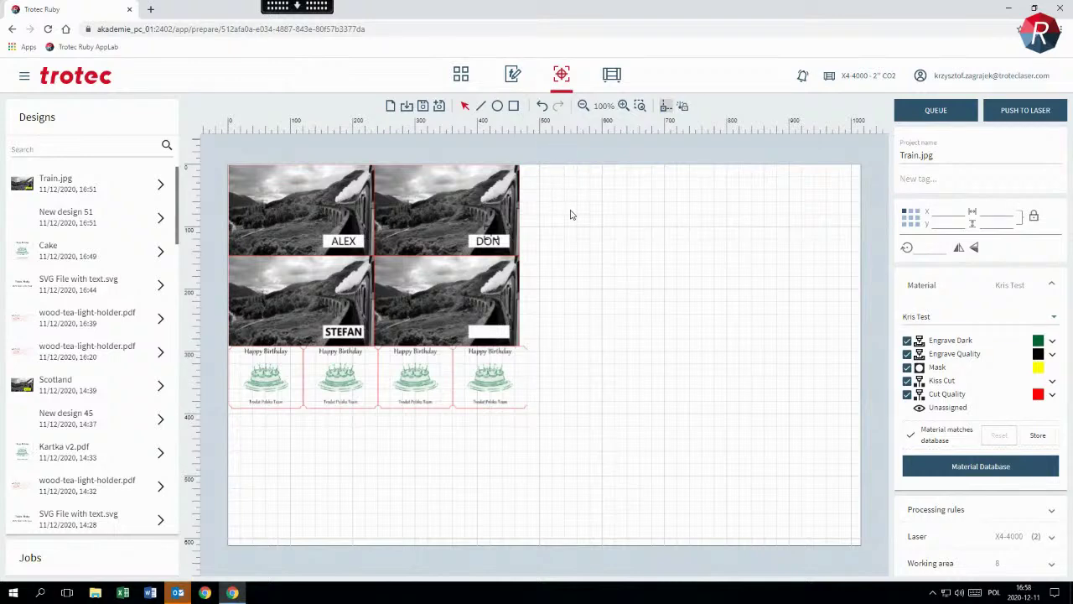
- Enable skipping of overlapping cut lines in the processing rules, then save the job and add it to the laser queue
click(955, 513)
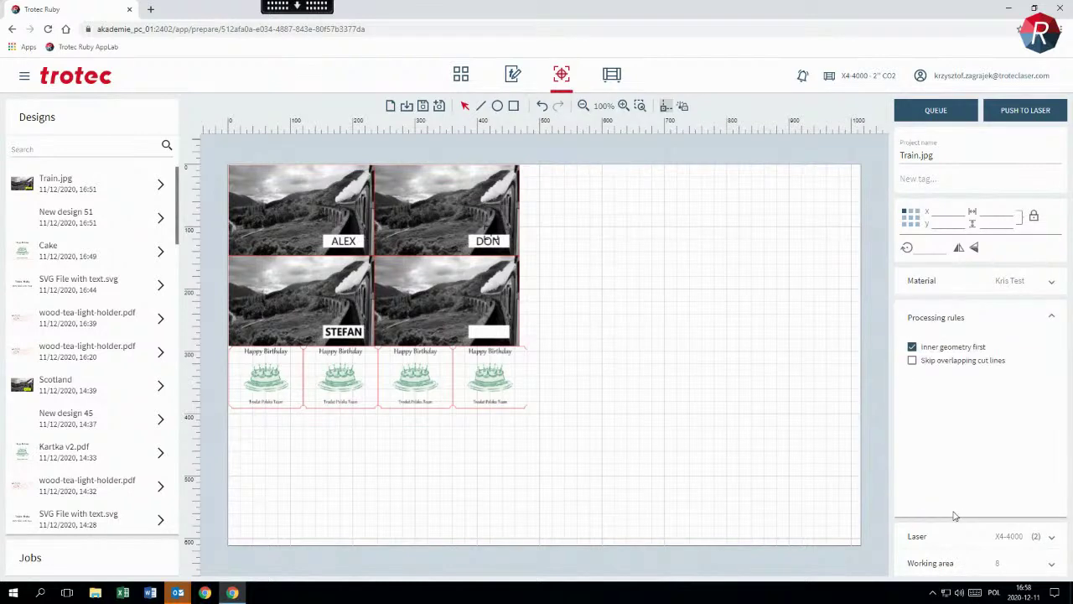
click(912, 360)
scroll(380, 261, up, 1)
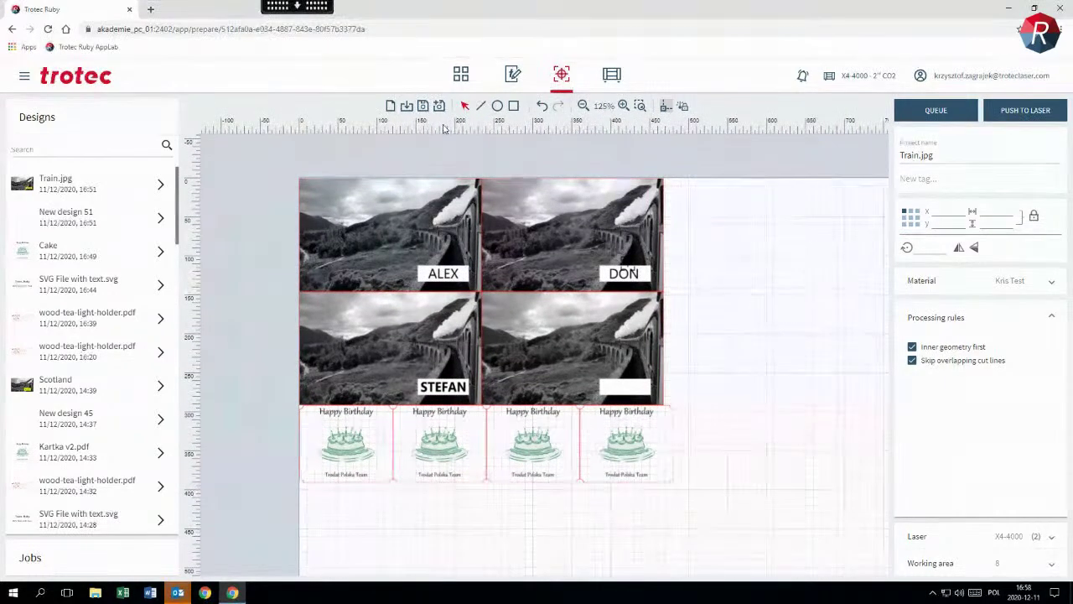
click(423, 107)
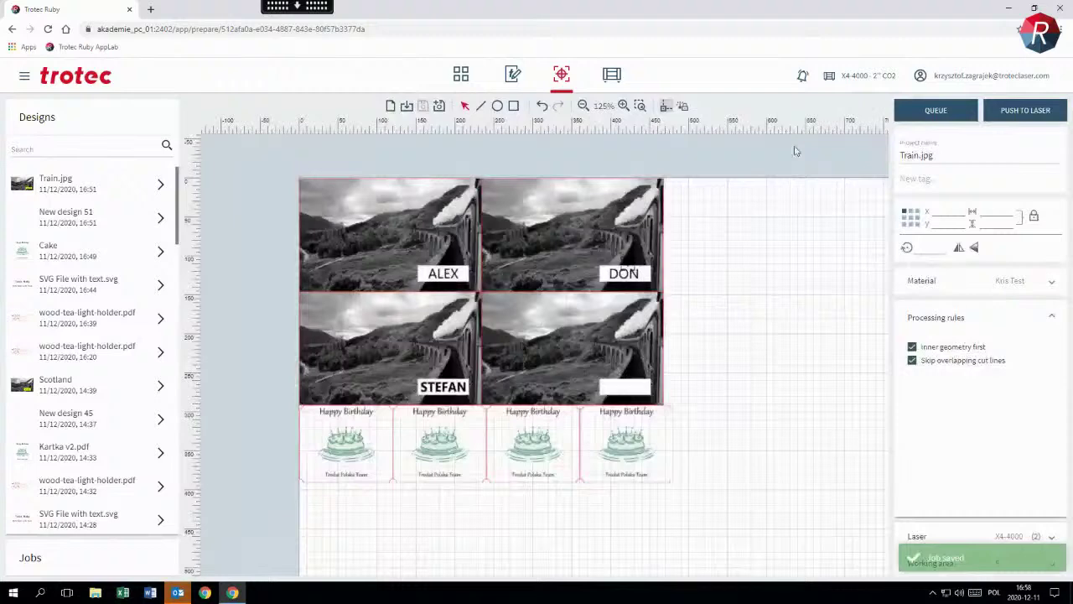
click(922, 110)
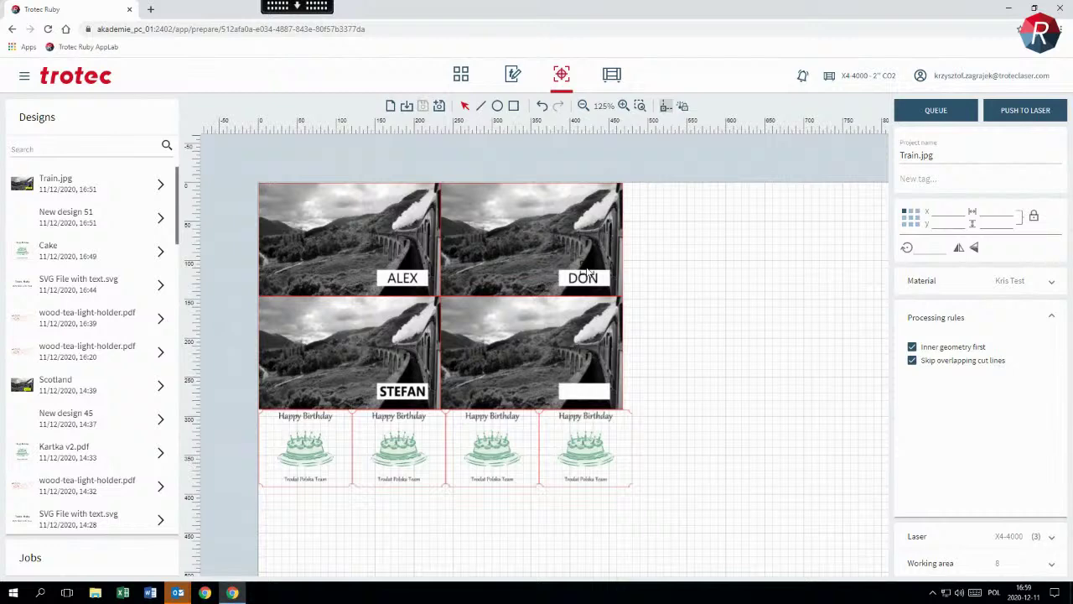
- Delete the upper-right train copy, save the changed job and check the production view before returning to job preparation
drag(427, 159, 708, 337)
key(Delete)
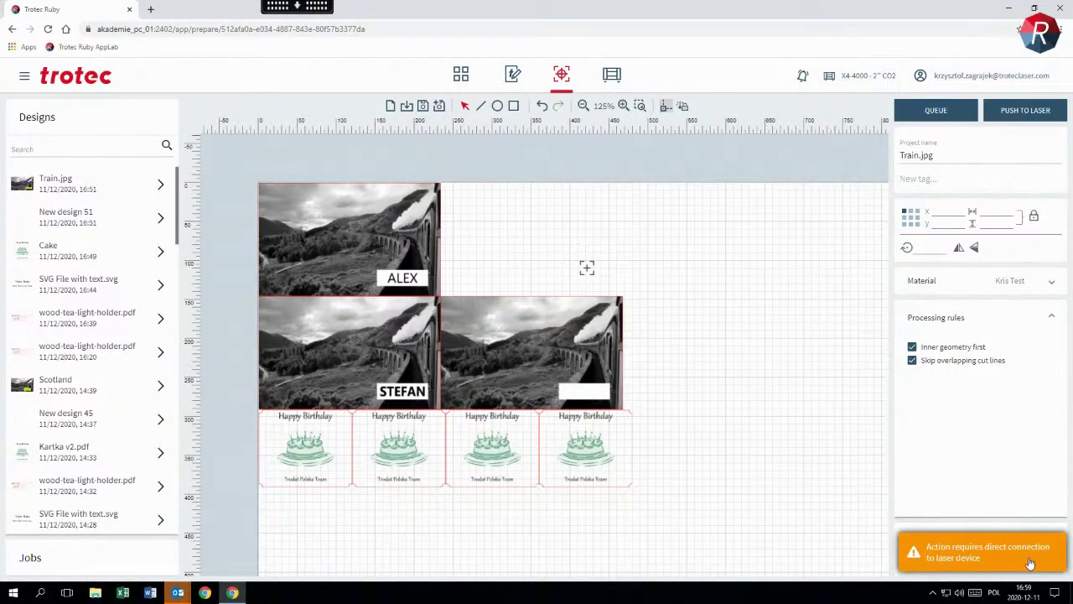
click(615, 81)
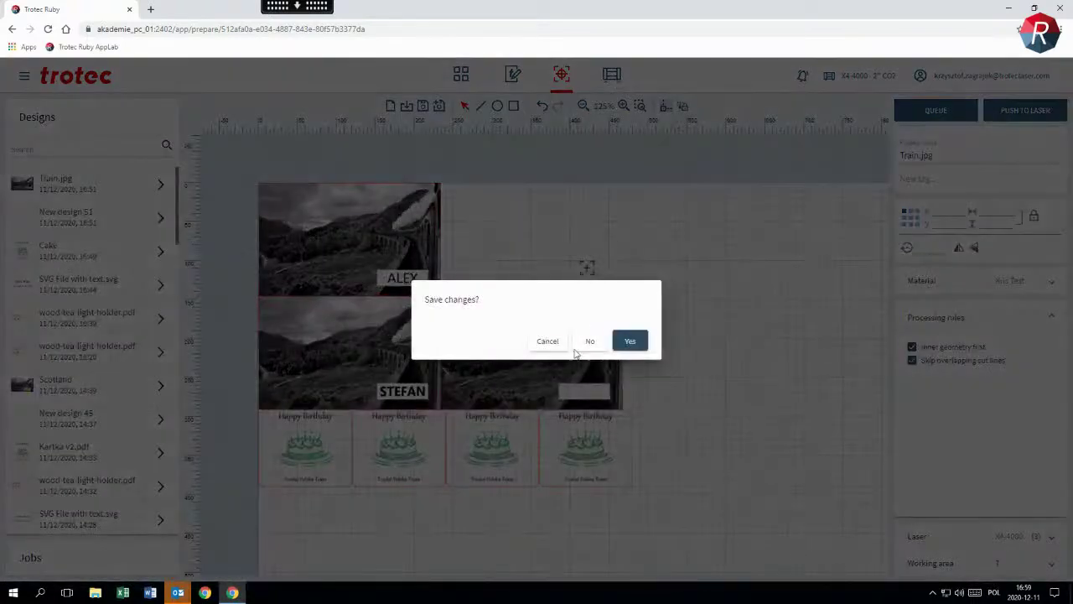
click(630, 341)
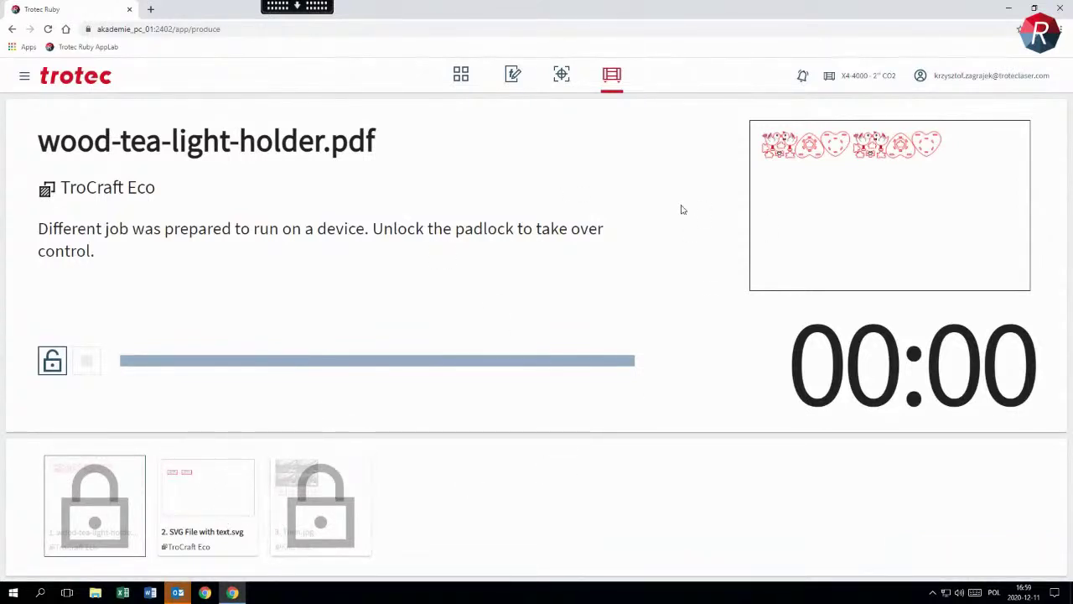
click(564, 77)
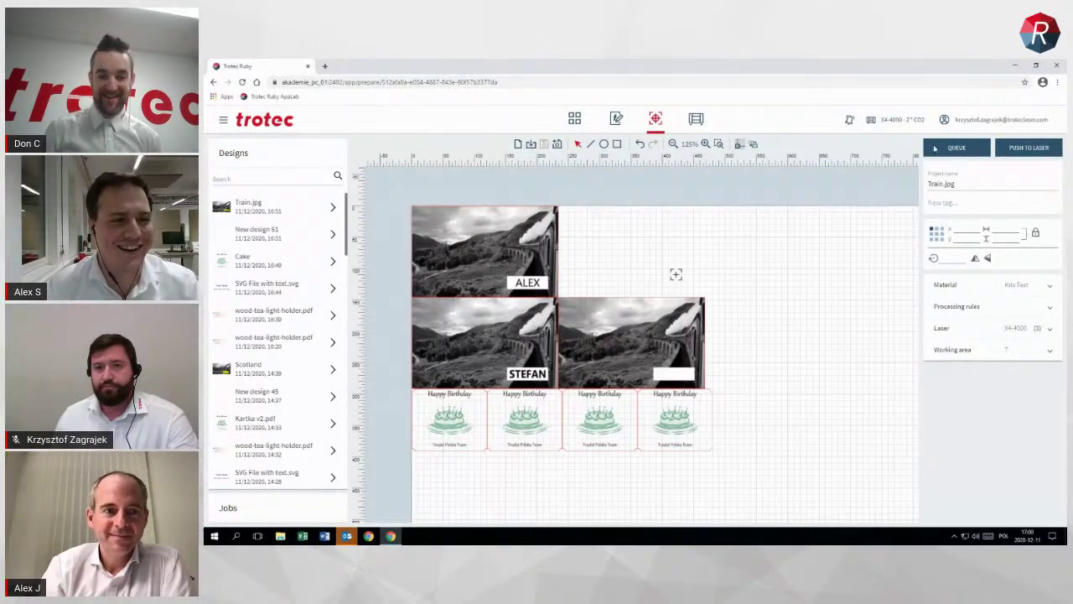
click(1021, 67)
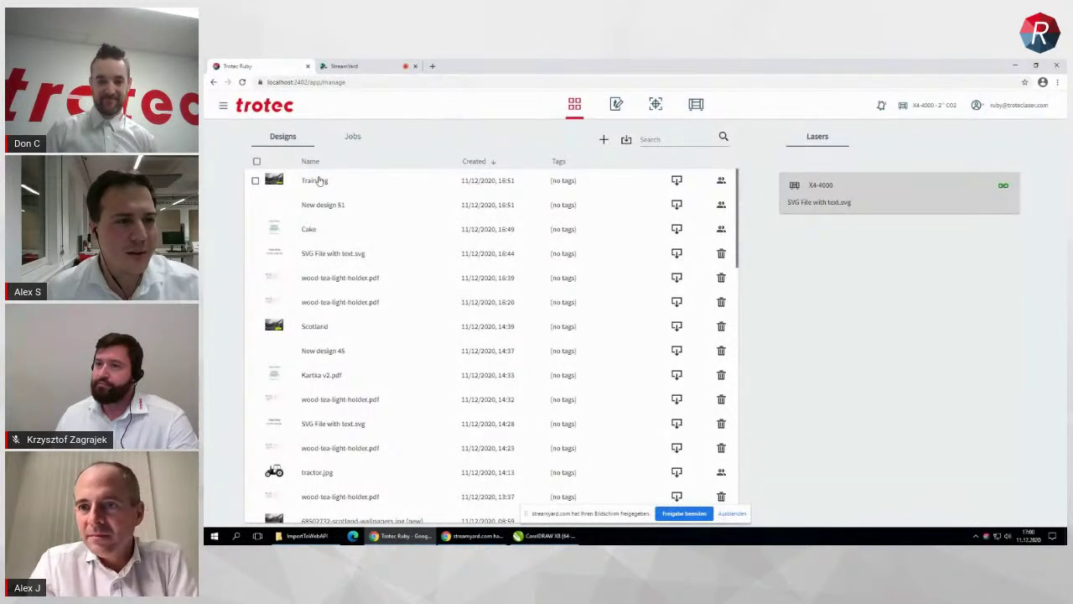
- Preview the shared Cake and Train.jpg designs, then select the queued Train.jpg job in the production view and start it
mouse_move(277, 232)
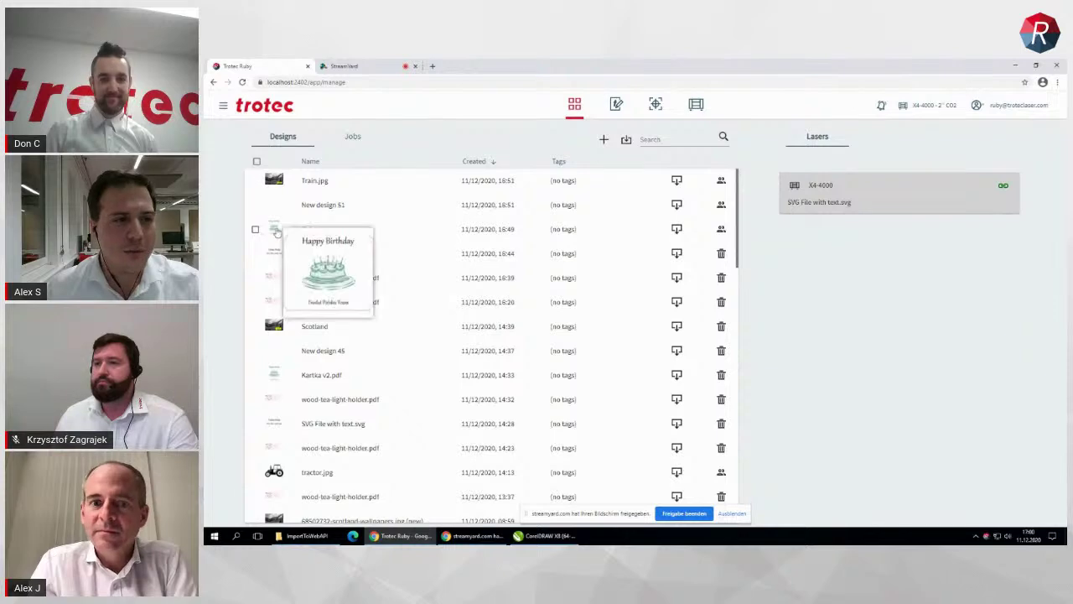
mouse_move(276, 183)
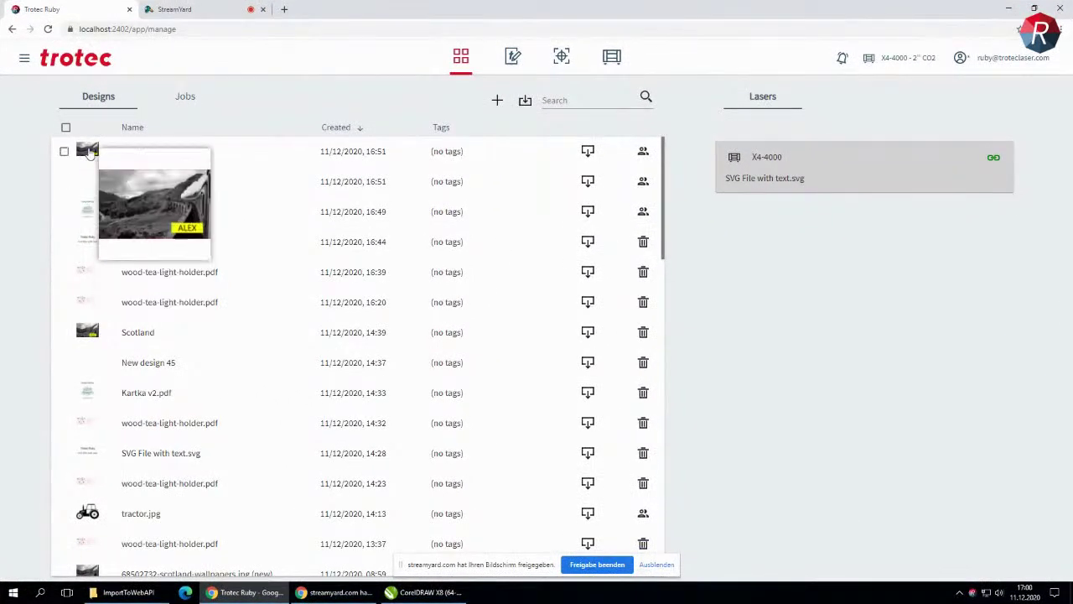
click(612, 57)
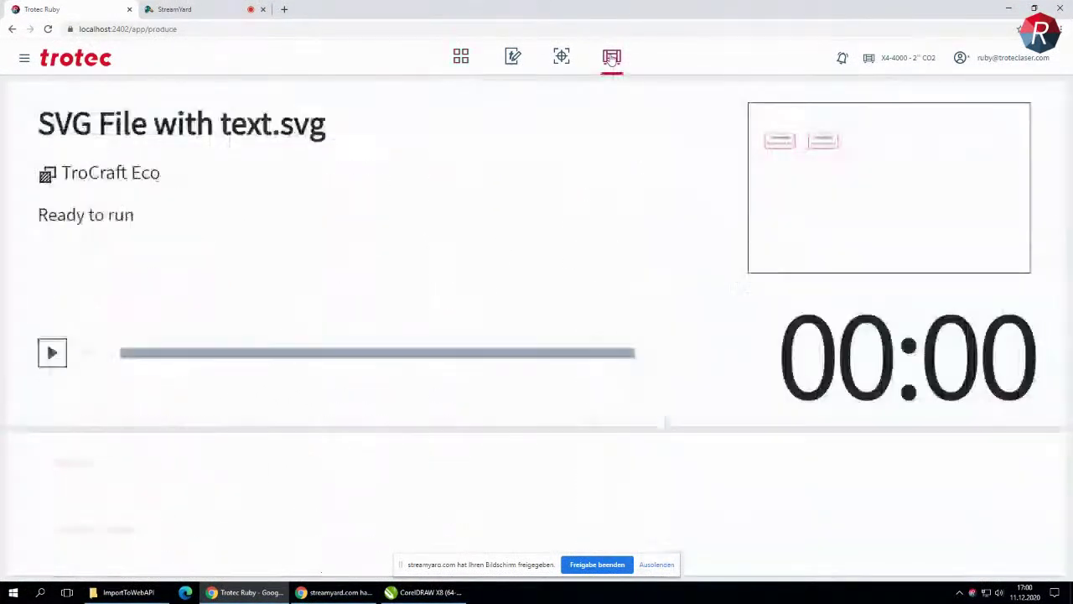
click(331, 501)
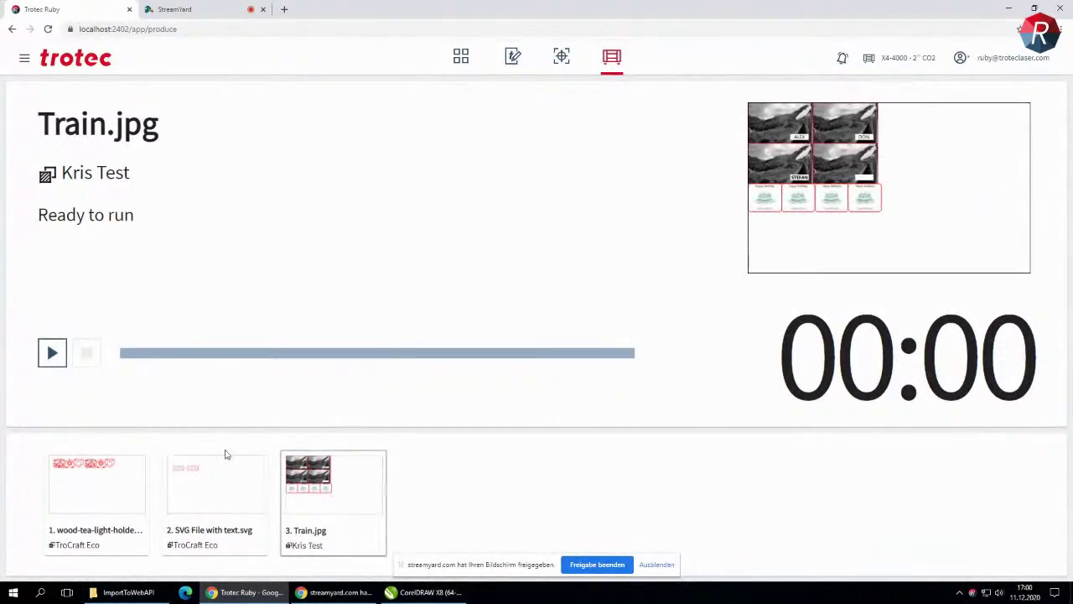
mouse_move(378, 519)
click(52, 356)
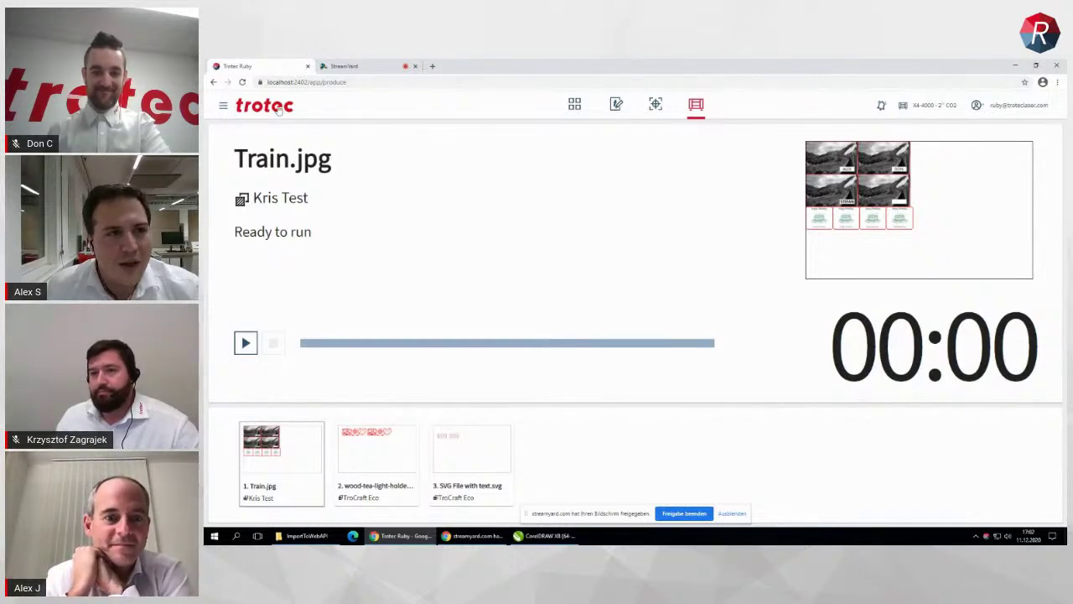
- Open the user management page
click(225, 107)
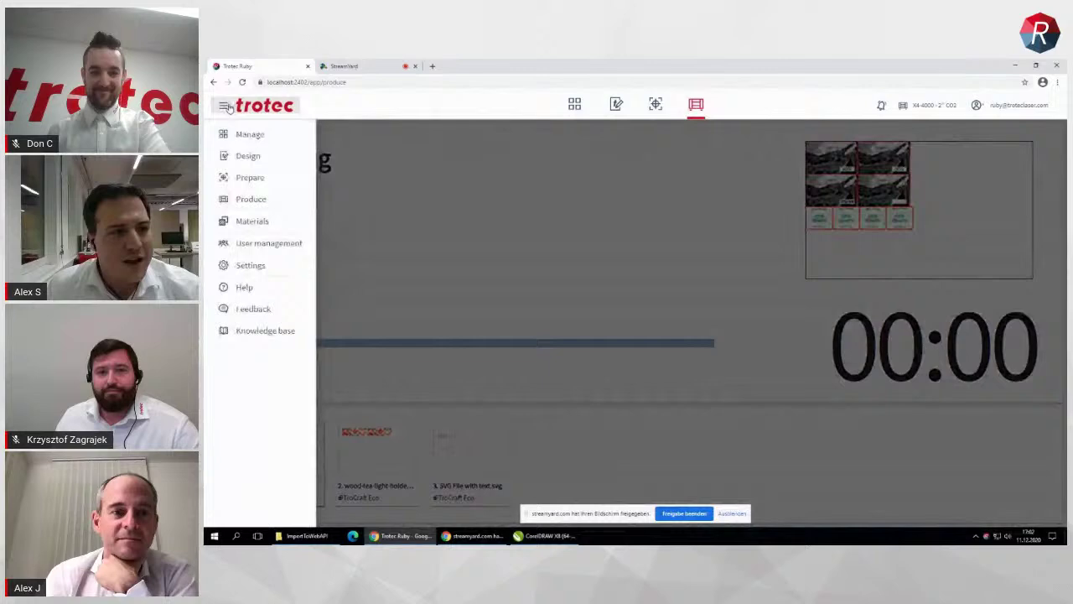
click(261, 244)
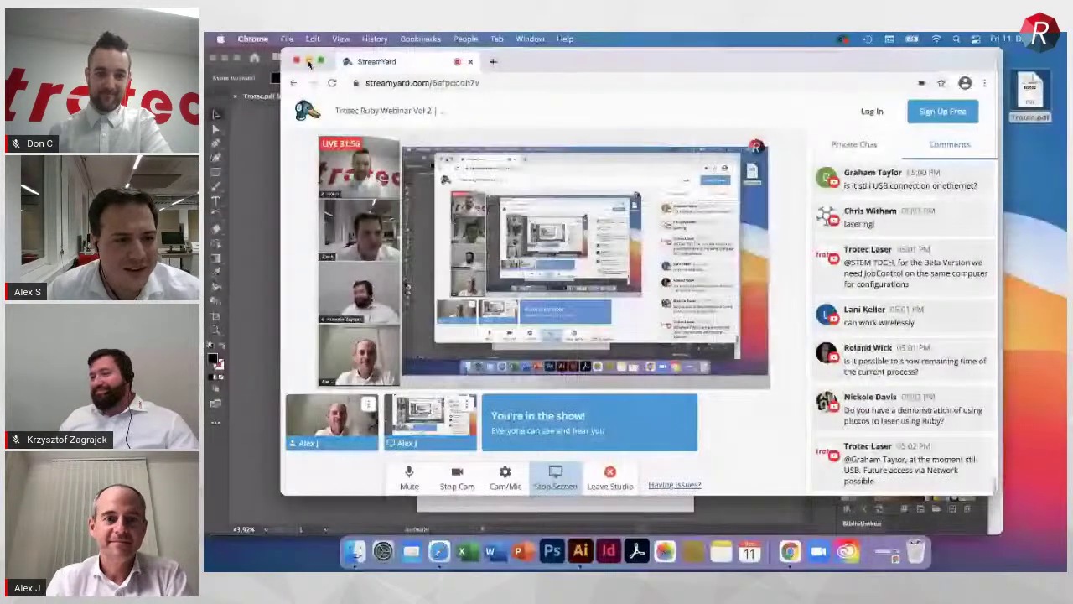
- Minimise the streaming window and switch to Adobe Illustrator to view the Trotec.pdf layout with the Good Morning text and logo
click(309, 64)
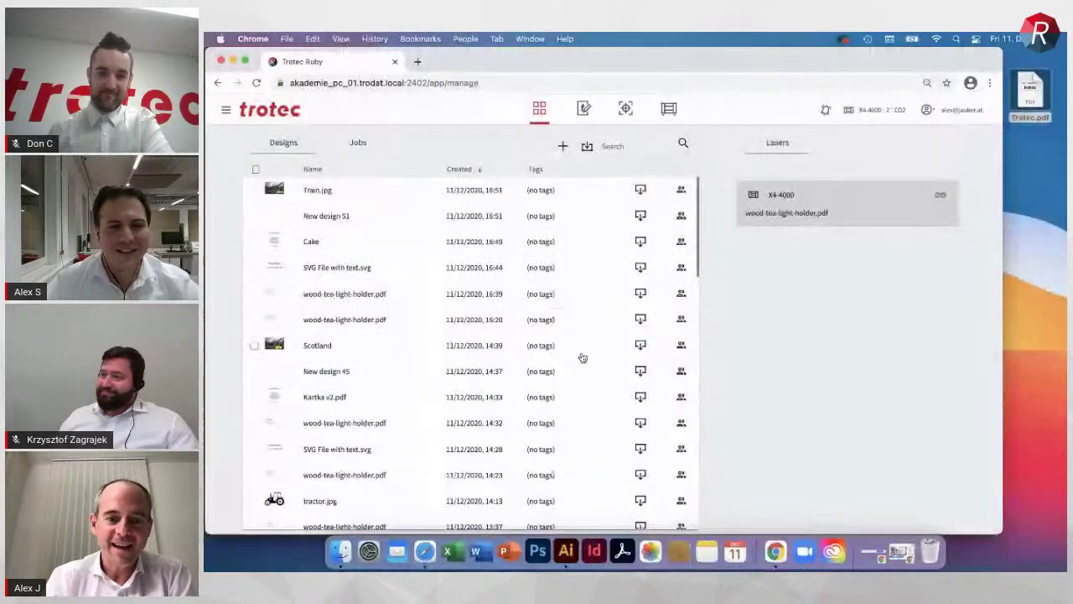
click(566, 552)
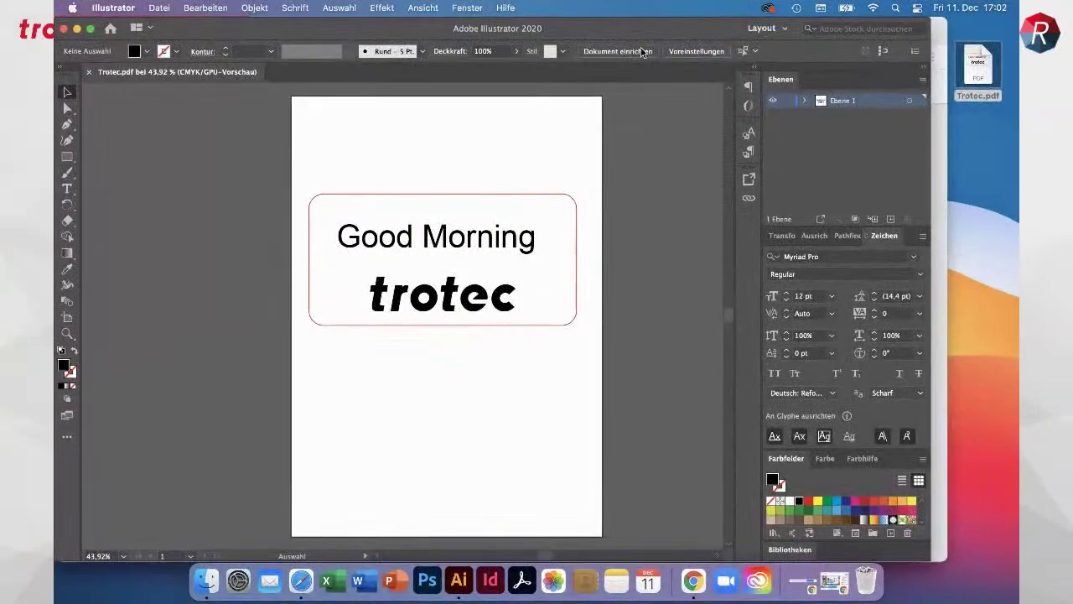
mouse_move(609, 36)
mouse_down()
mouse_move(622, 35)
mouse_move(599, 35)
mouse_move(615, 32)
mouse_up()
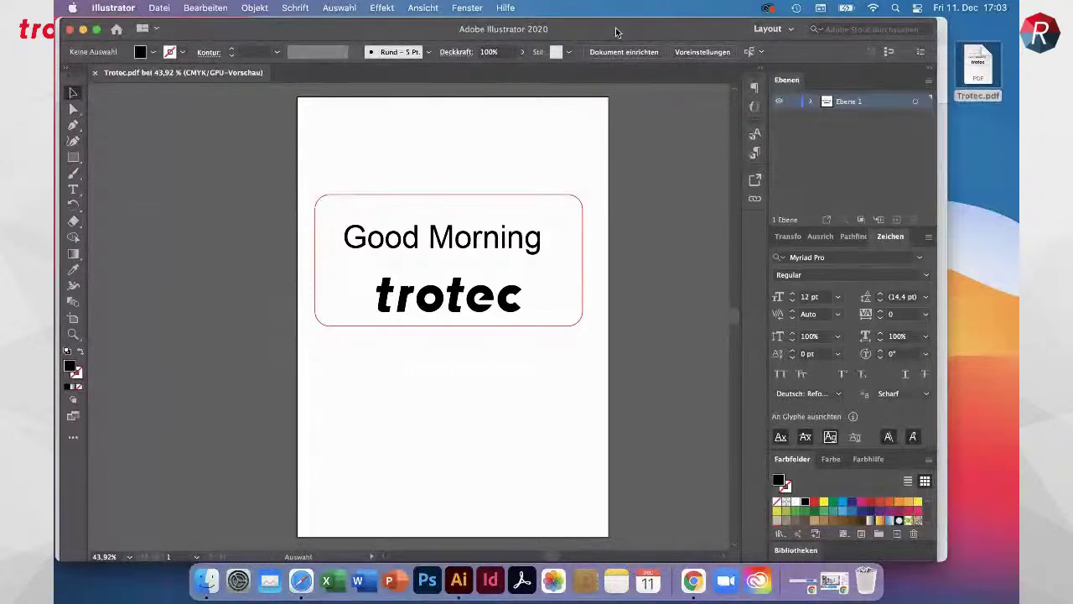
drag(616, 32, 619, 26)
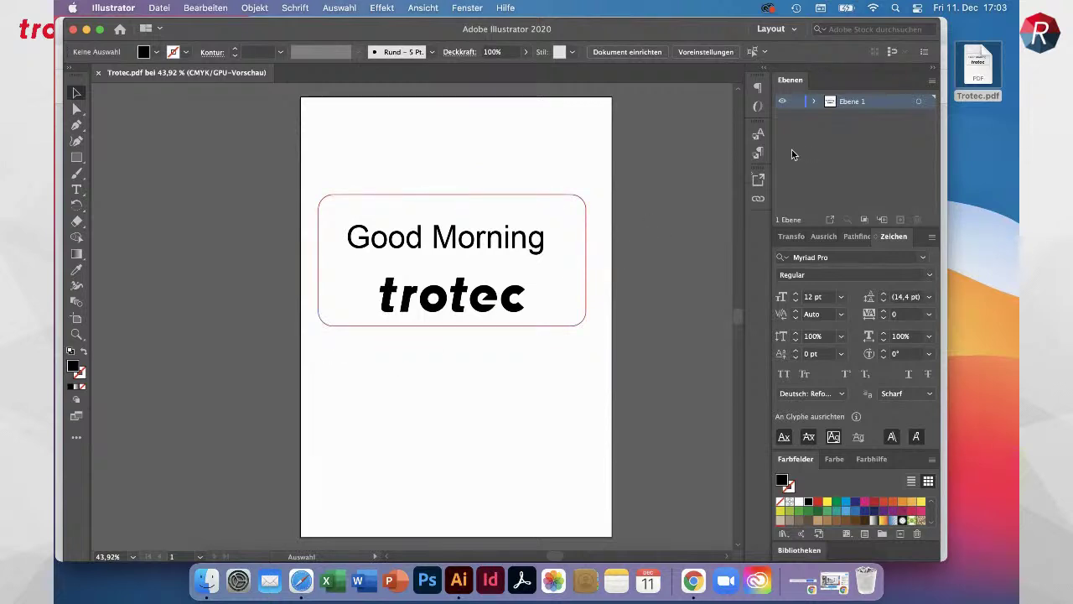
- Switch back to Trotec Ruby in Chrome and upload Trotec.pdf from the desktop to the designs list
mouse_move(986, 75)
mouse_down()
mouse_move(977, 155)
mouse_move(981, 76)
mouse_up()
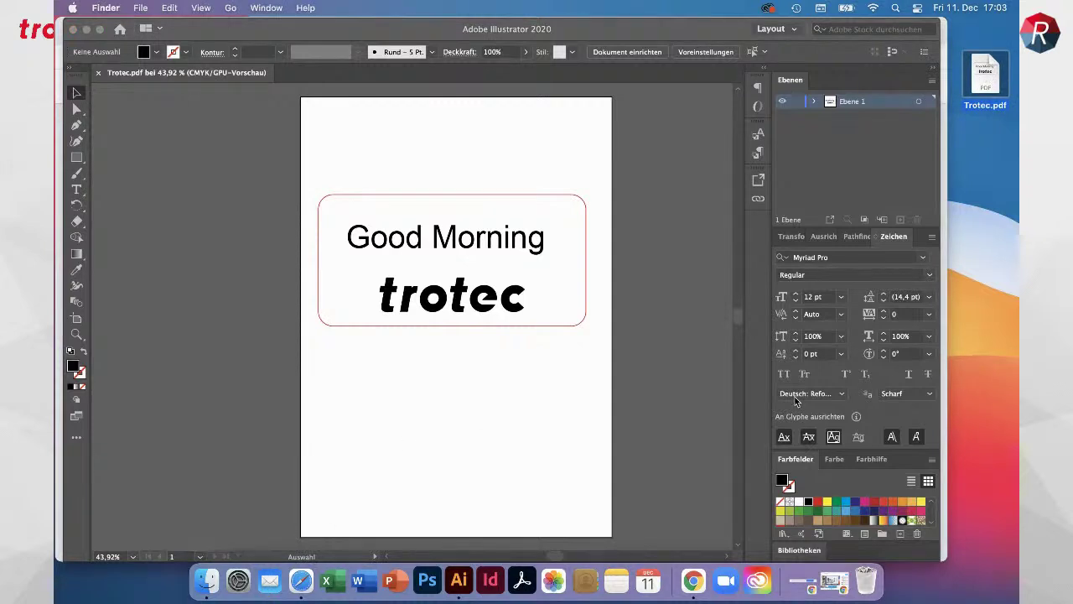
click(691, 591)
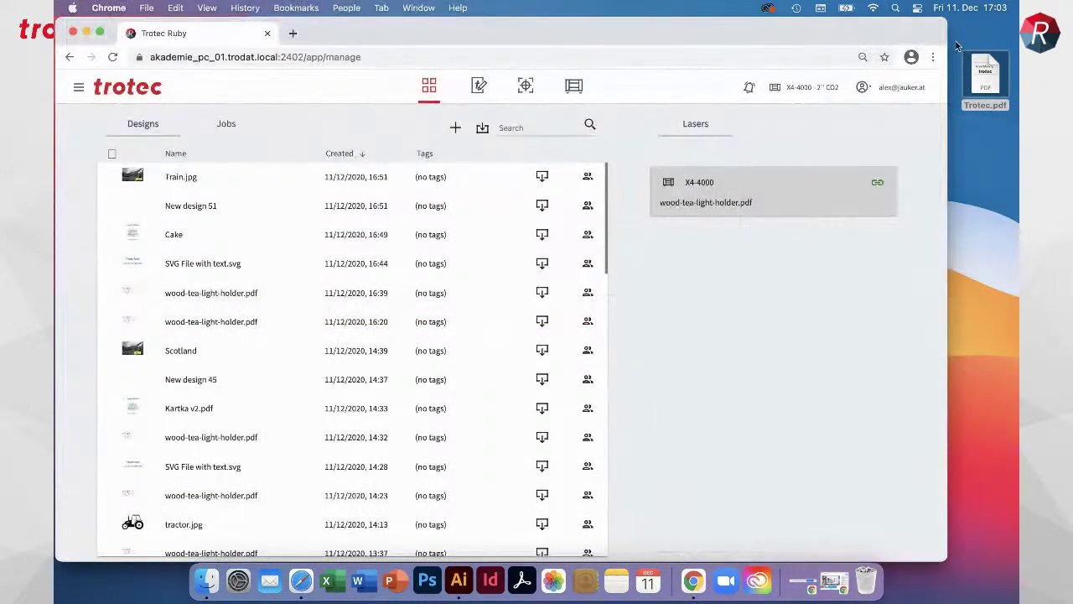
drag(994, 87, 346, 309)
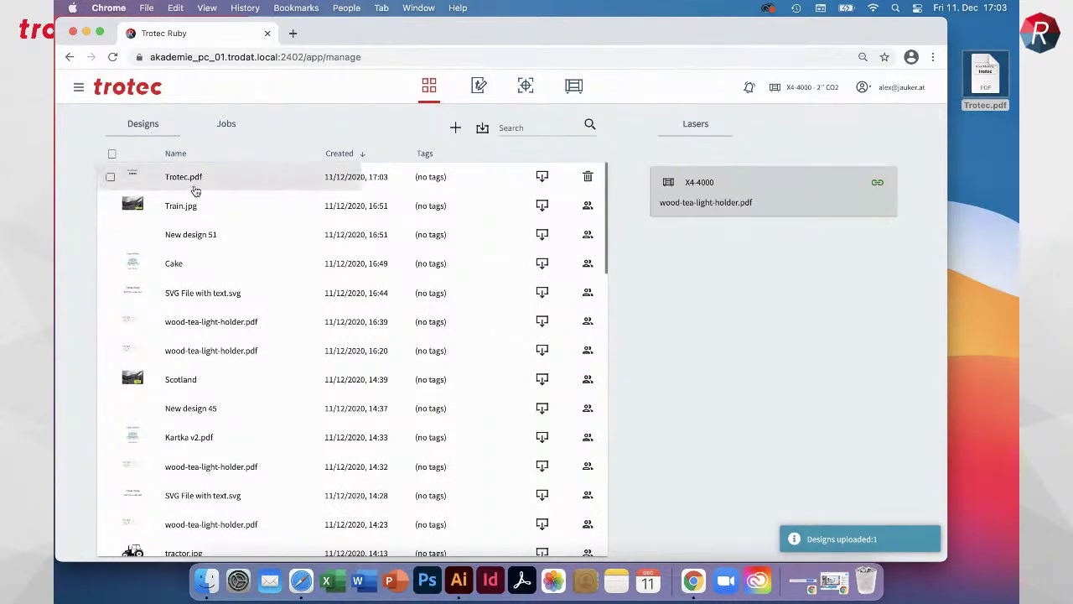
- Open the uploaded Trotec.pdf design for editing and move the Good Morning text to the top of the object order
click(186, 185)
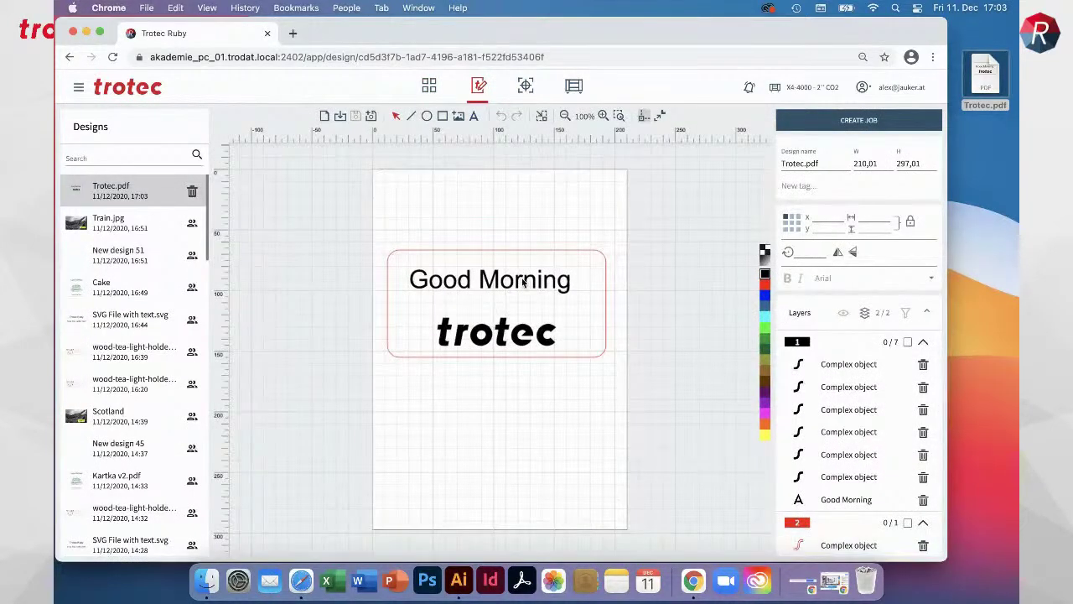
click(561, 287)
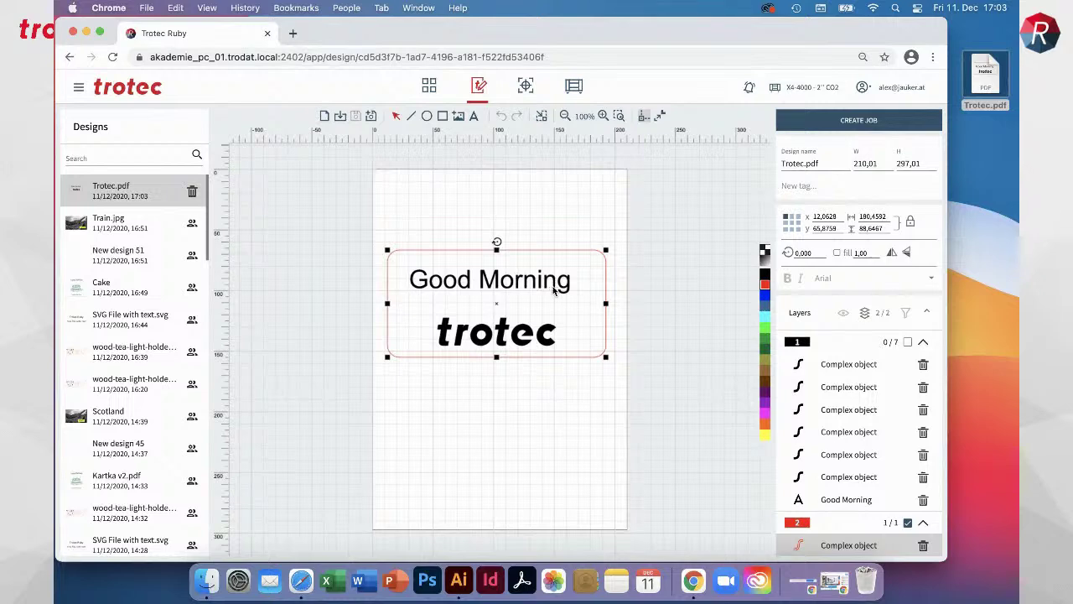
click(866, 312)
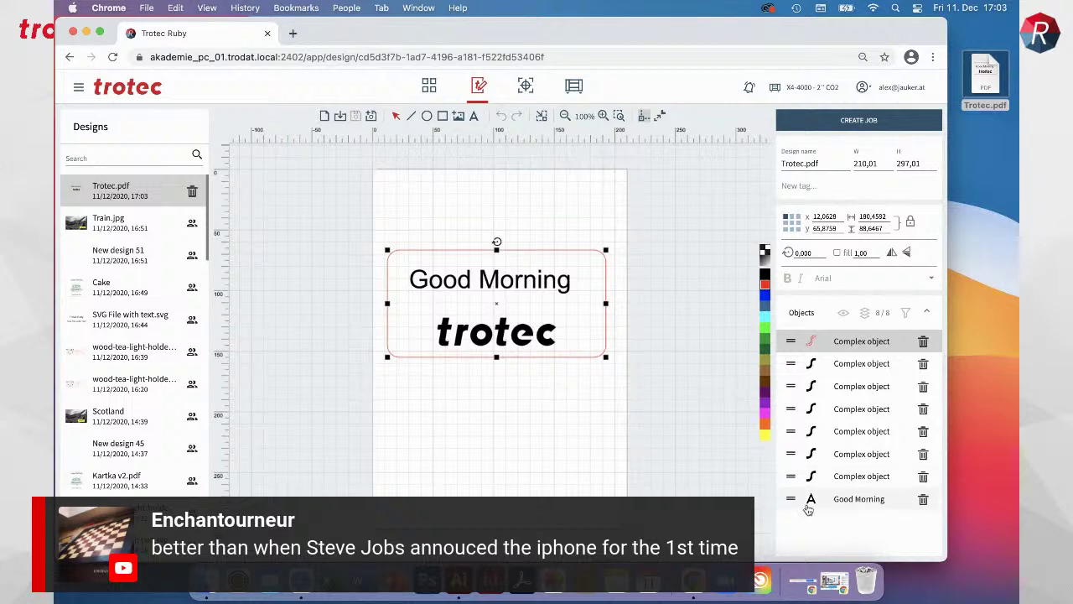
drag(792, 498, 792, 341)
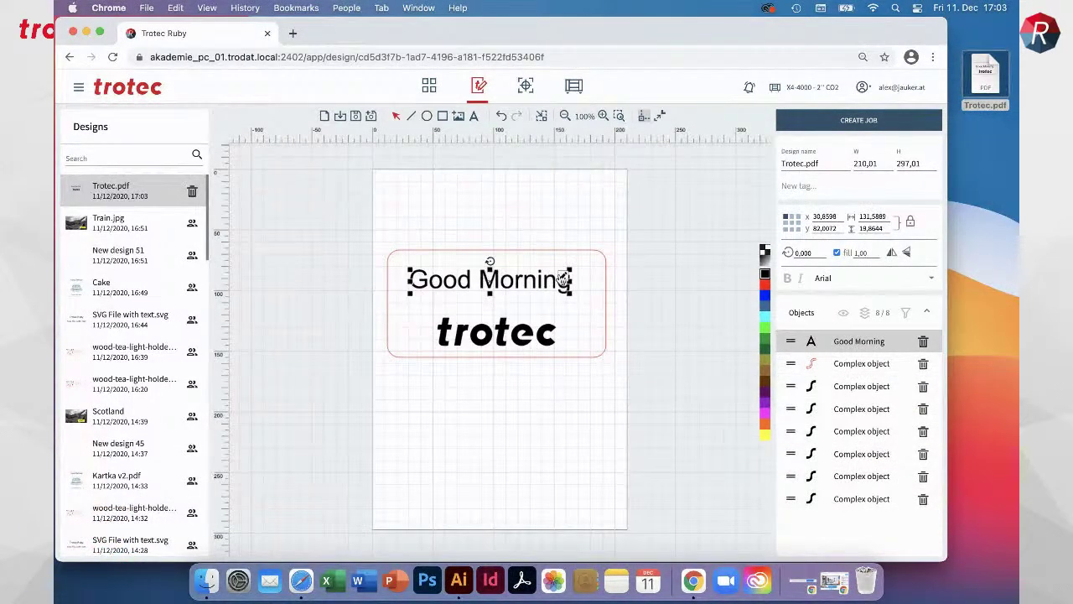
- Replace the Good Morning text above the trotec logo with "Ruby on Mac"
click(562, 281)
text(Ru)
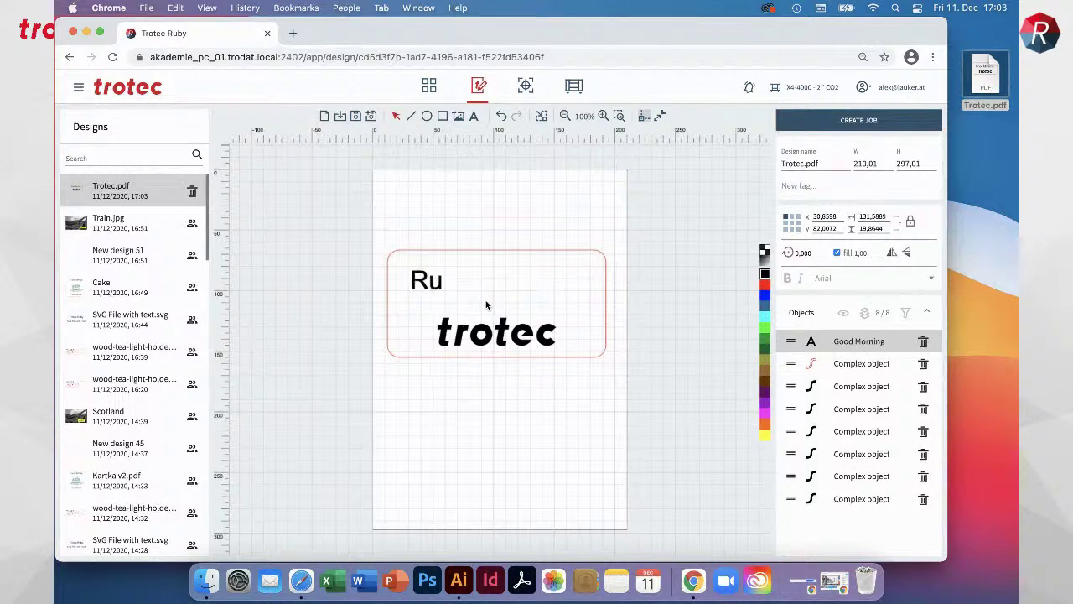
text(by on Mac)
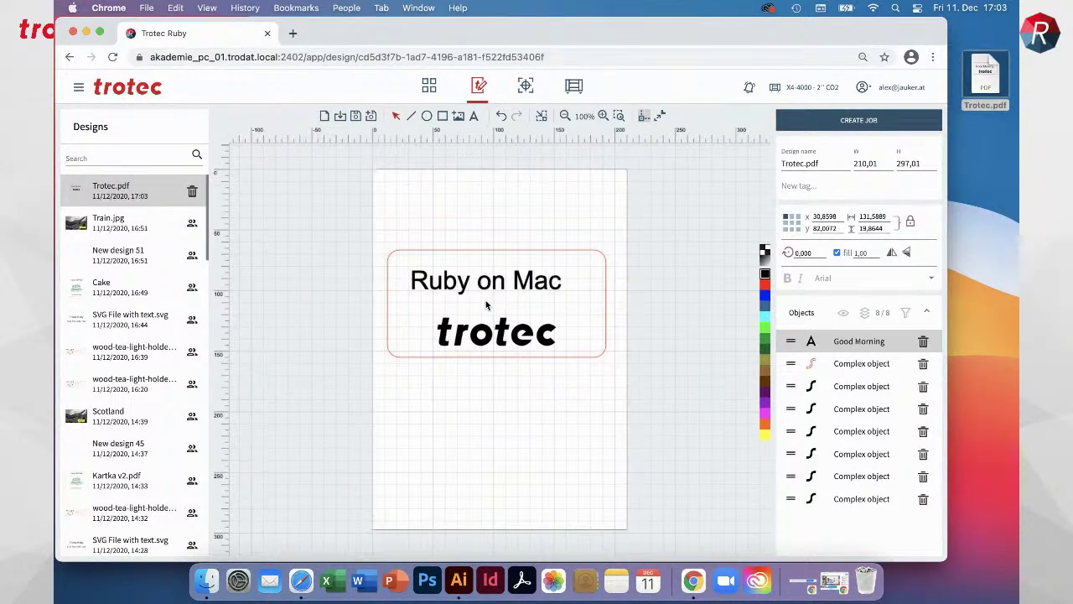